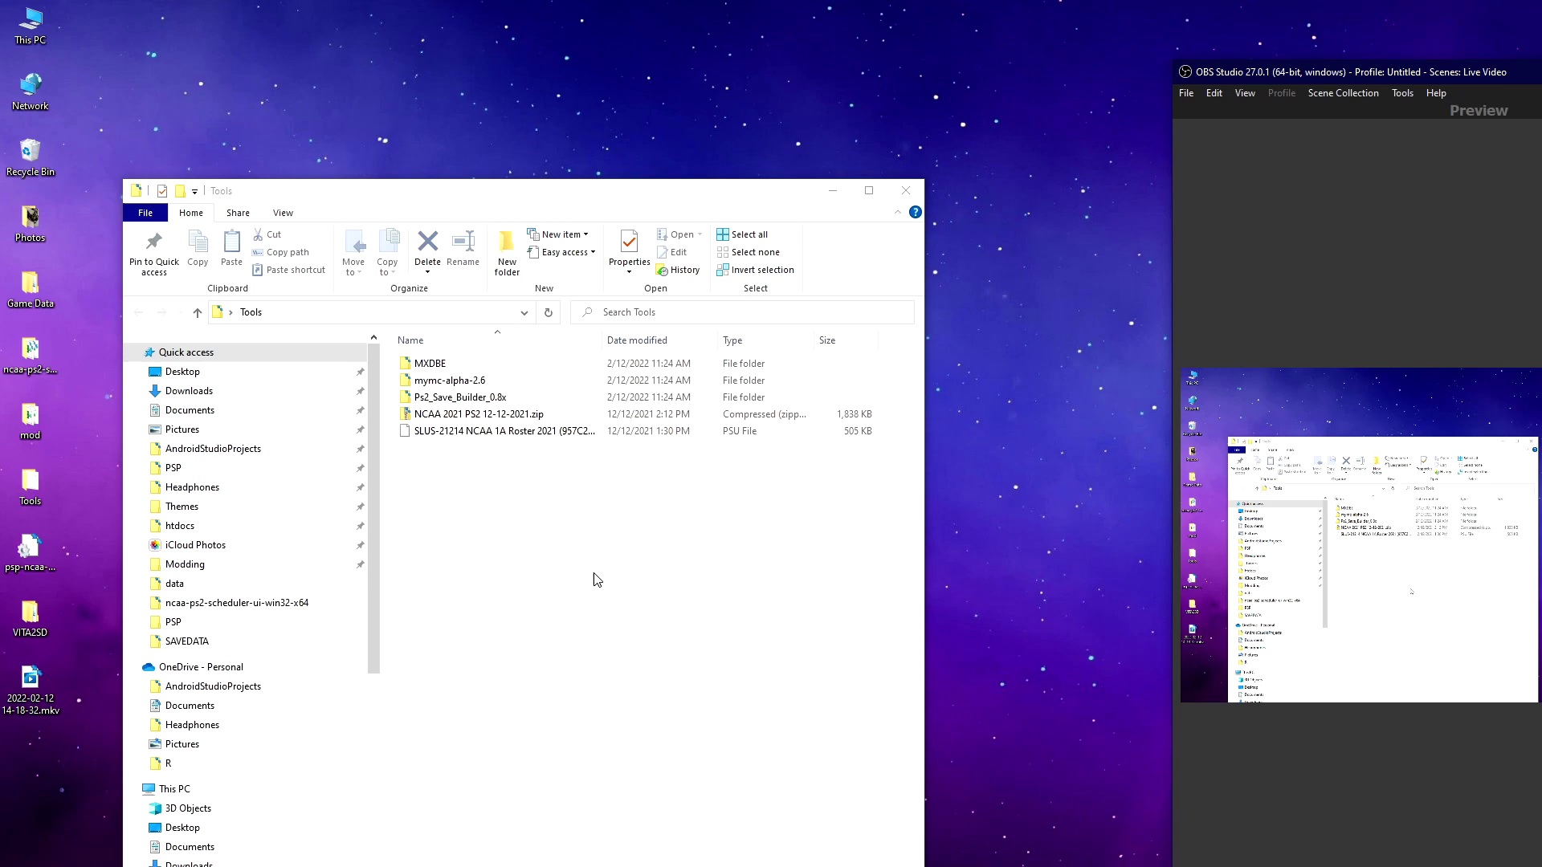
# Step: Look over the modding tools in the Tools folder, including the contents of the MXDBE folder
pyautogui.moveTo(514, 201); pyautogui.dragTo(567, 253)
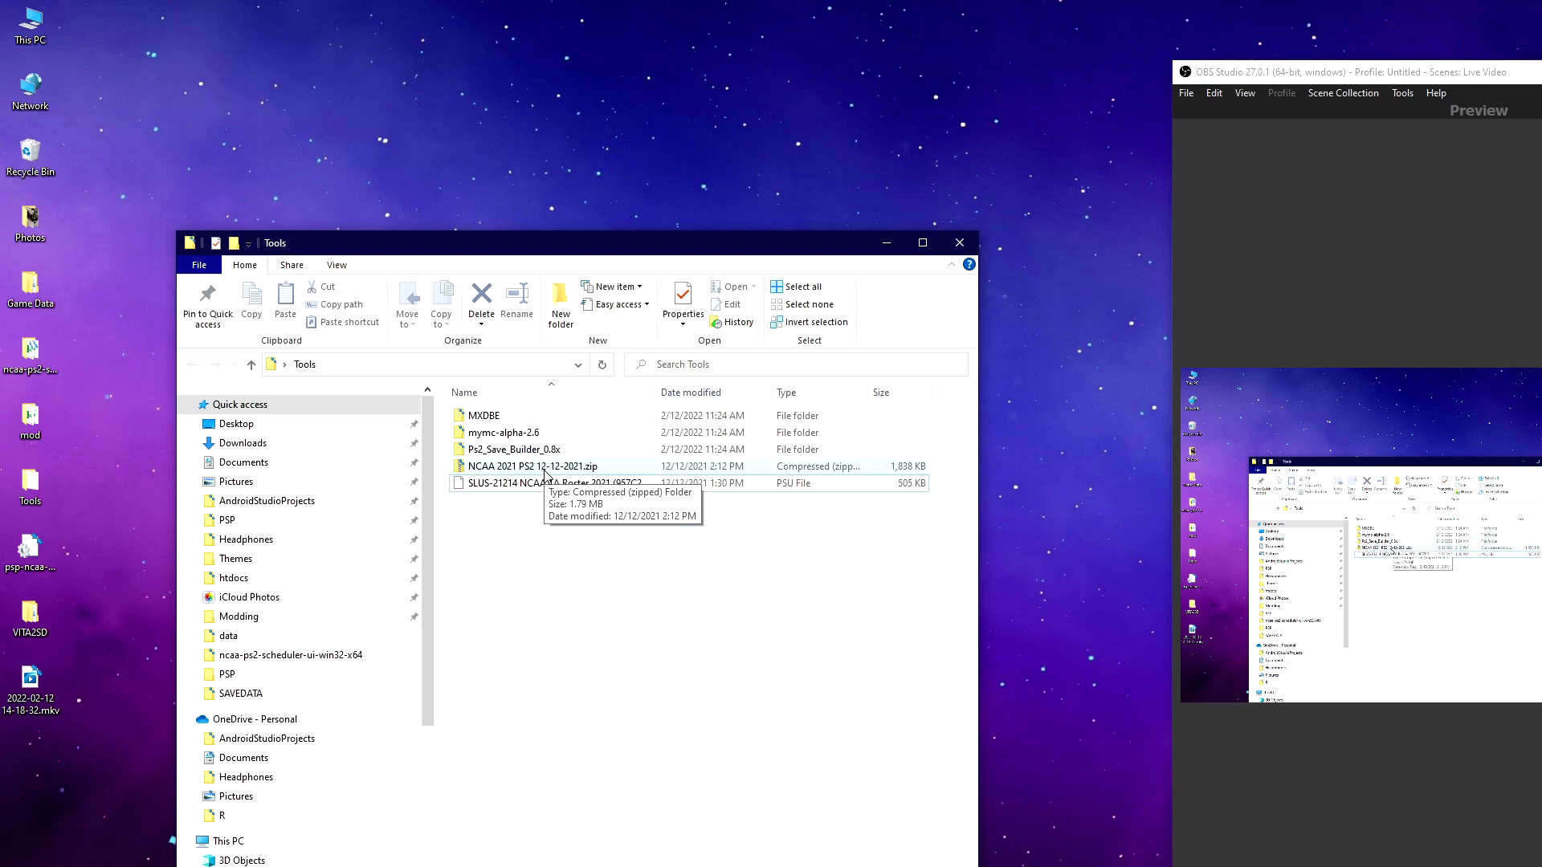
pyautogui.click(489, 437)
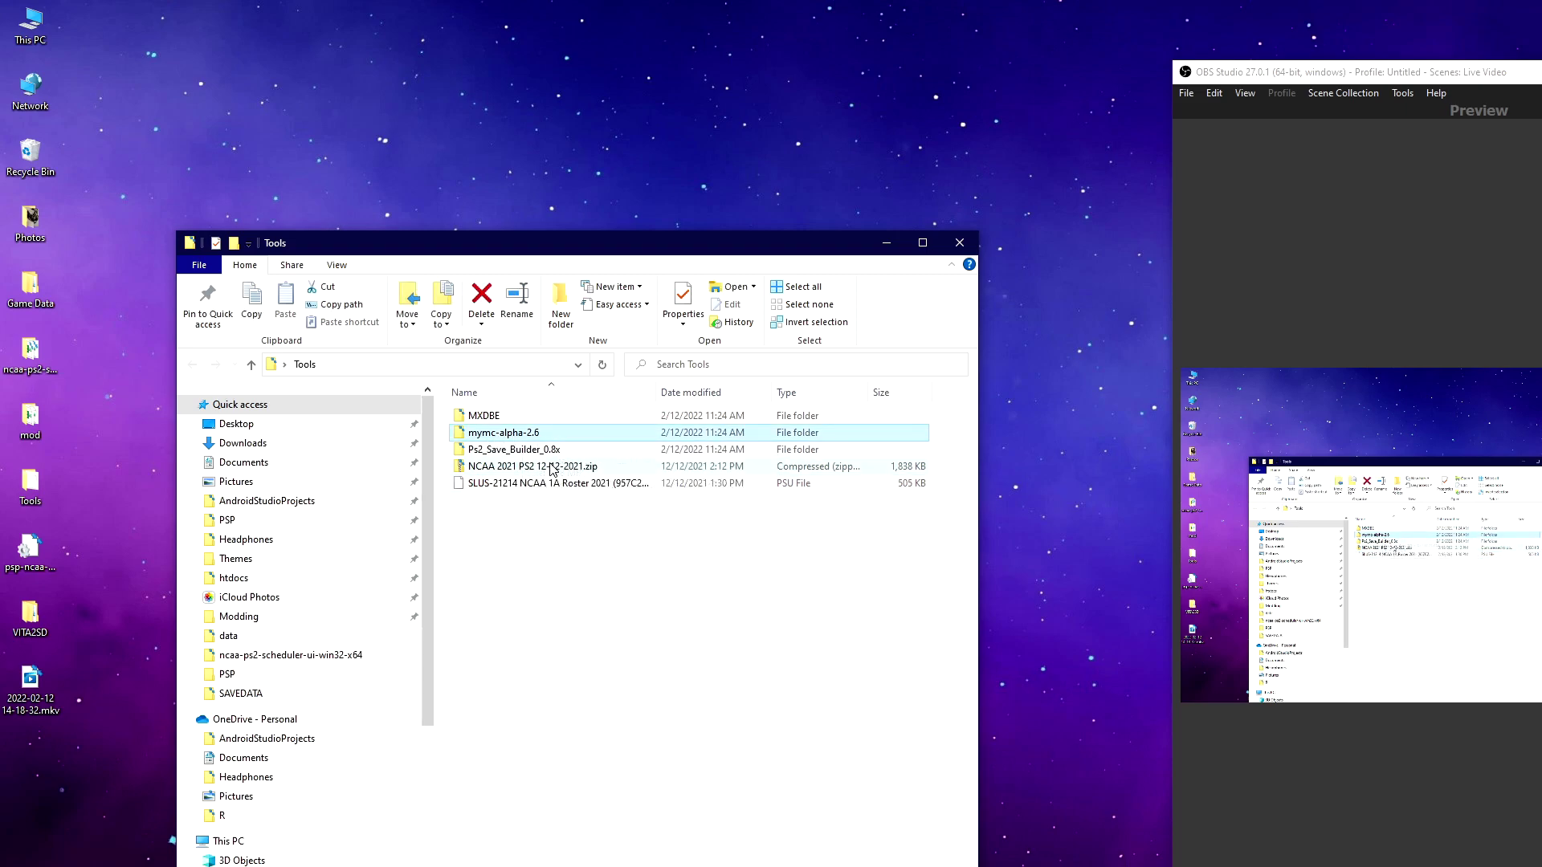
pyautogui.click(514, 451)
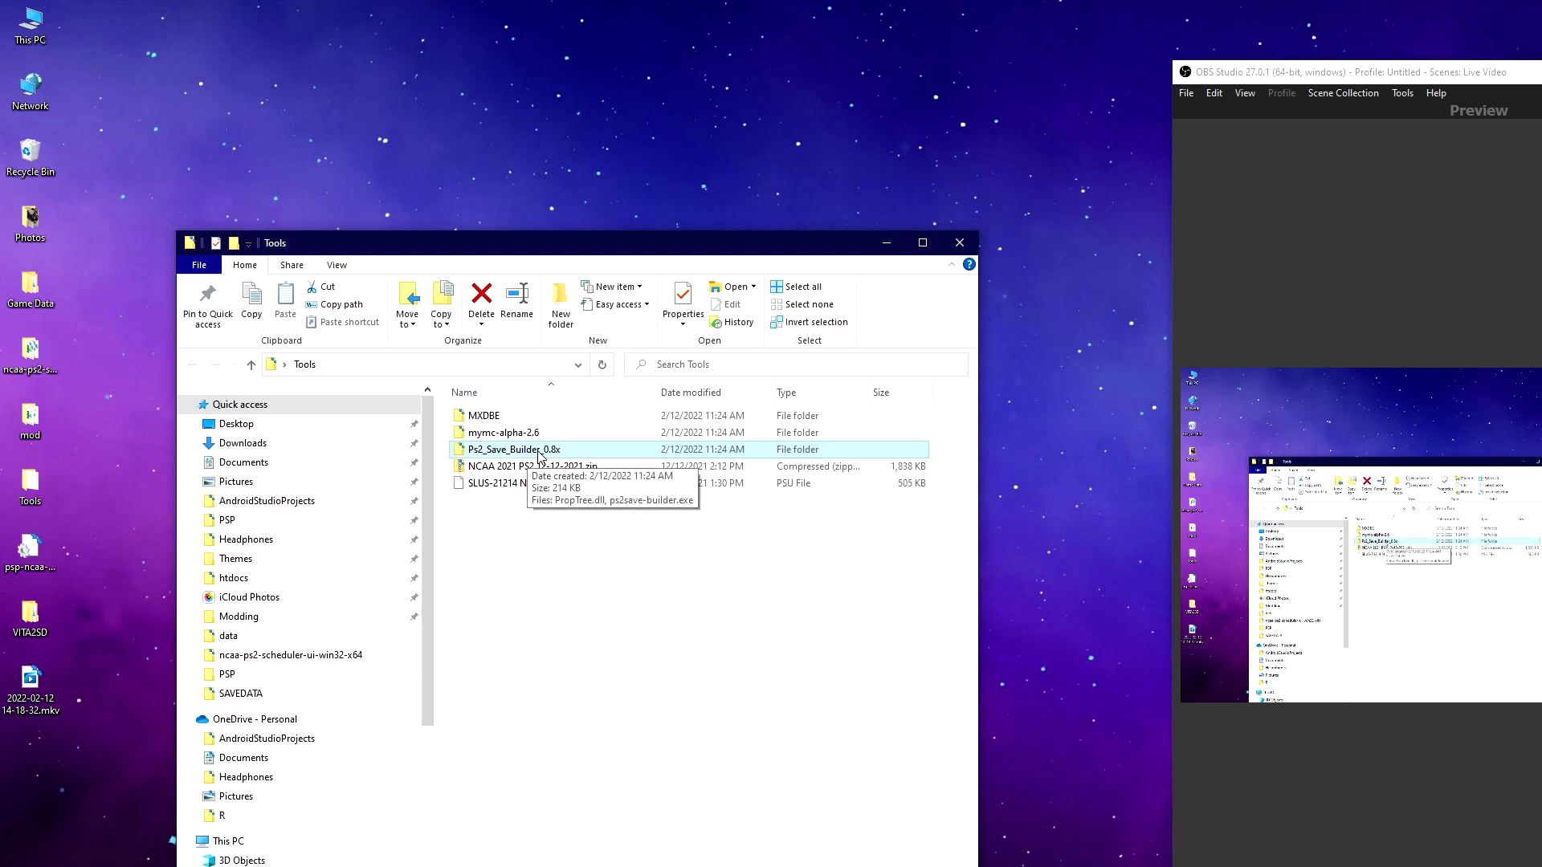
pyautogui.click(478, 417)
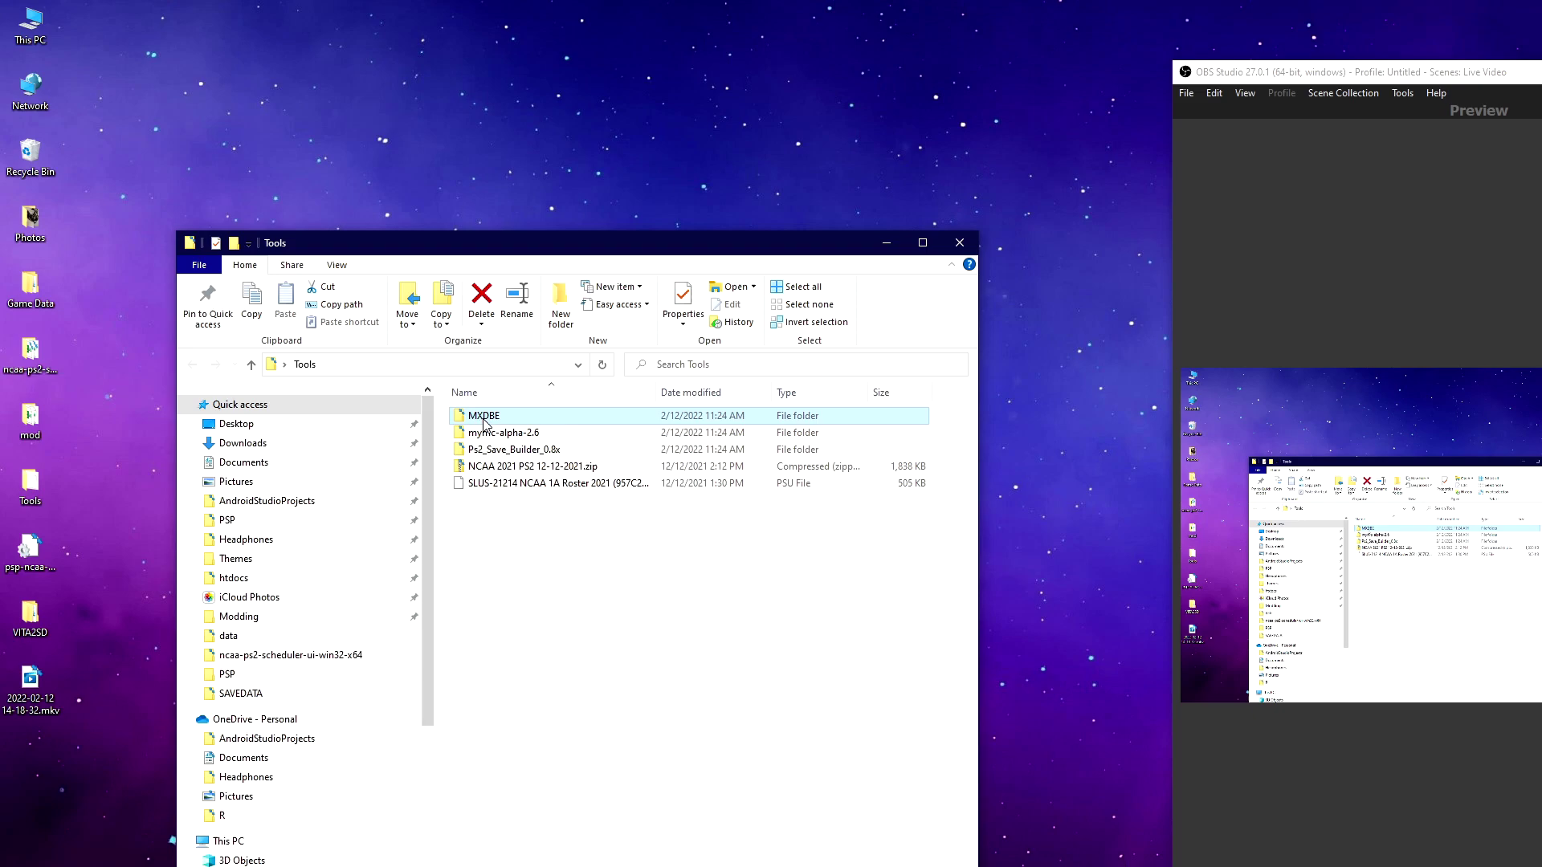
pyautogui.doubleClick(485, 420)
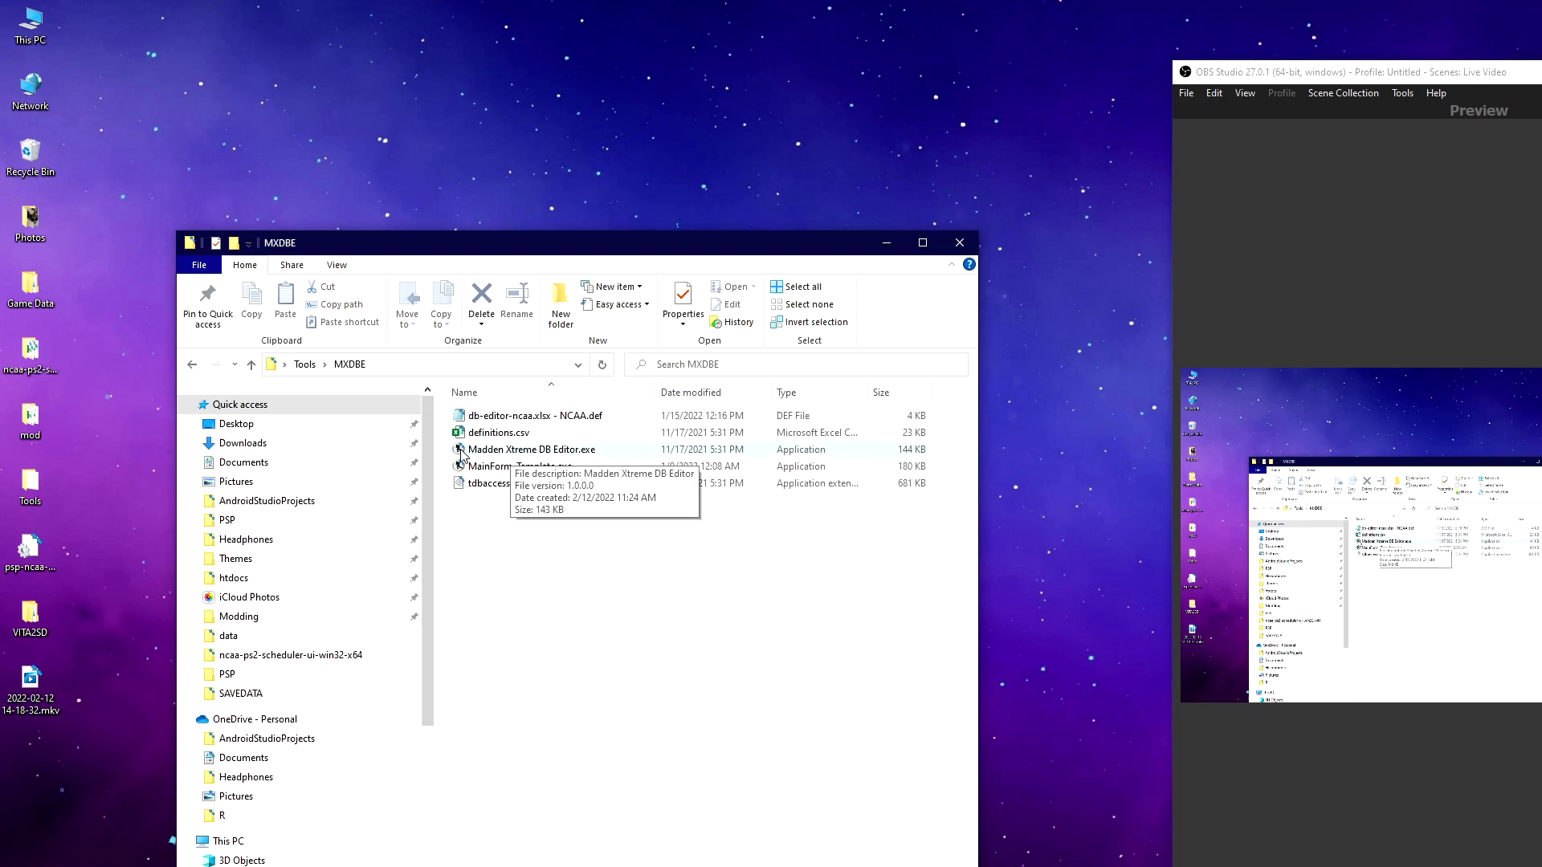
pyautogui.click(305, 364)
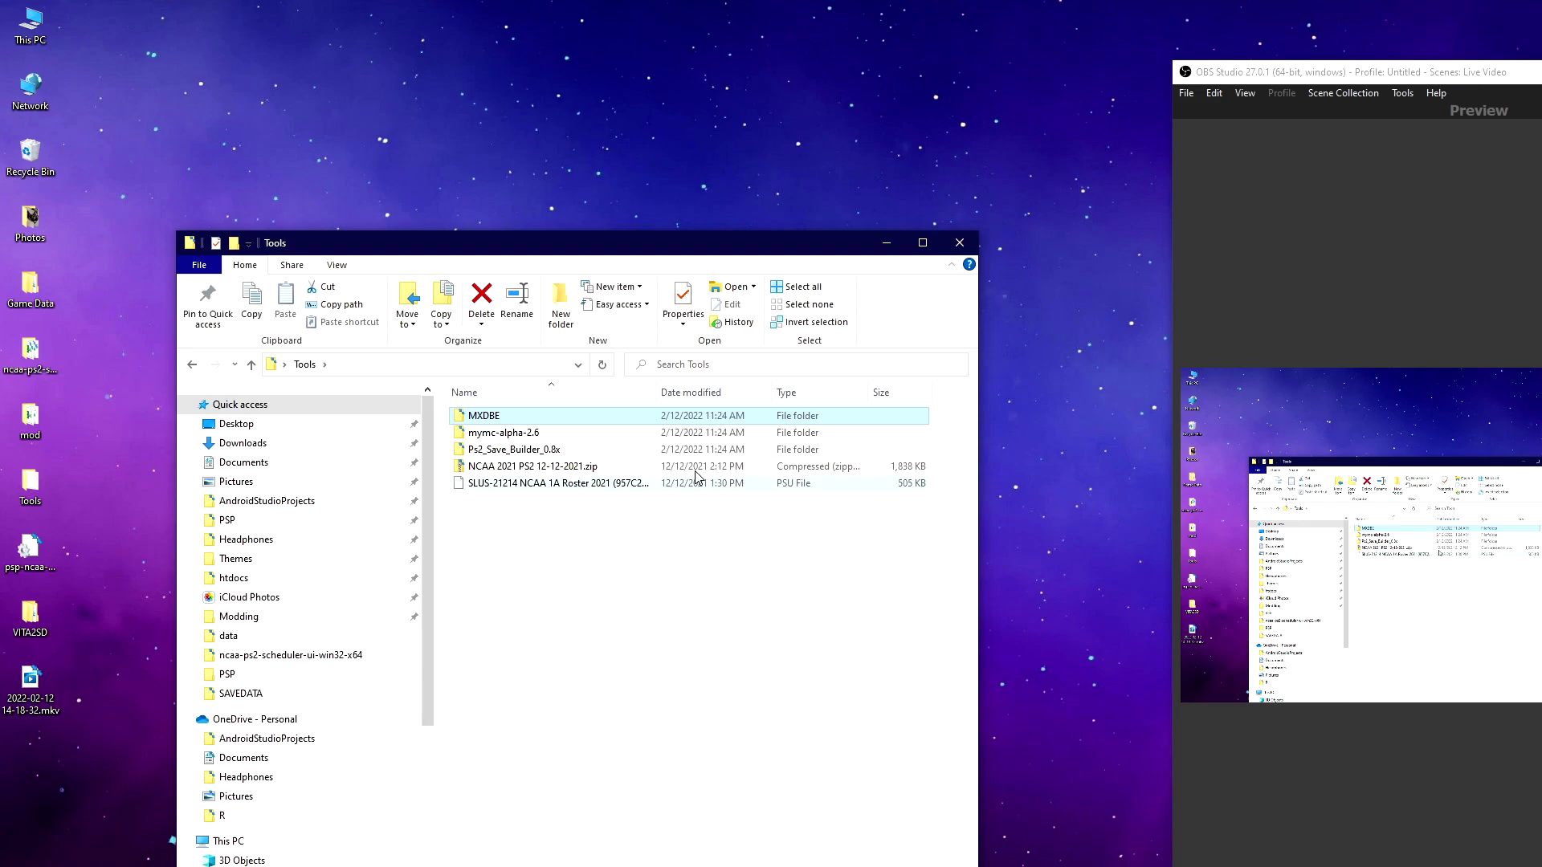
pyautogui.click(720, 528)
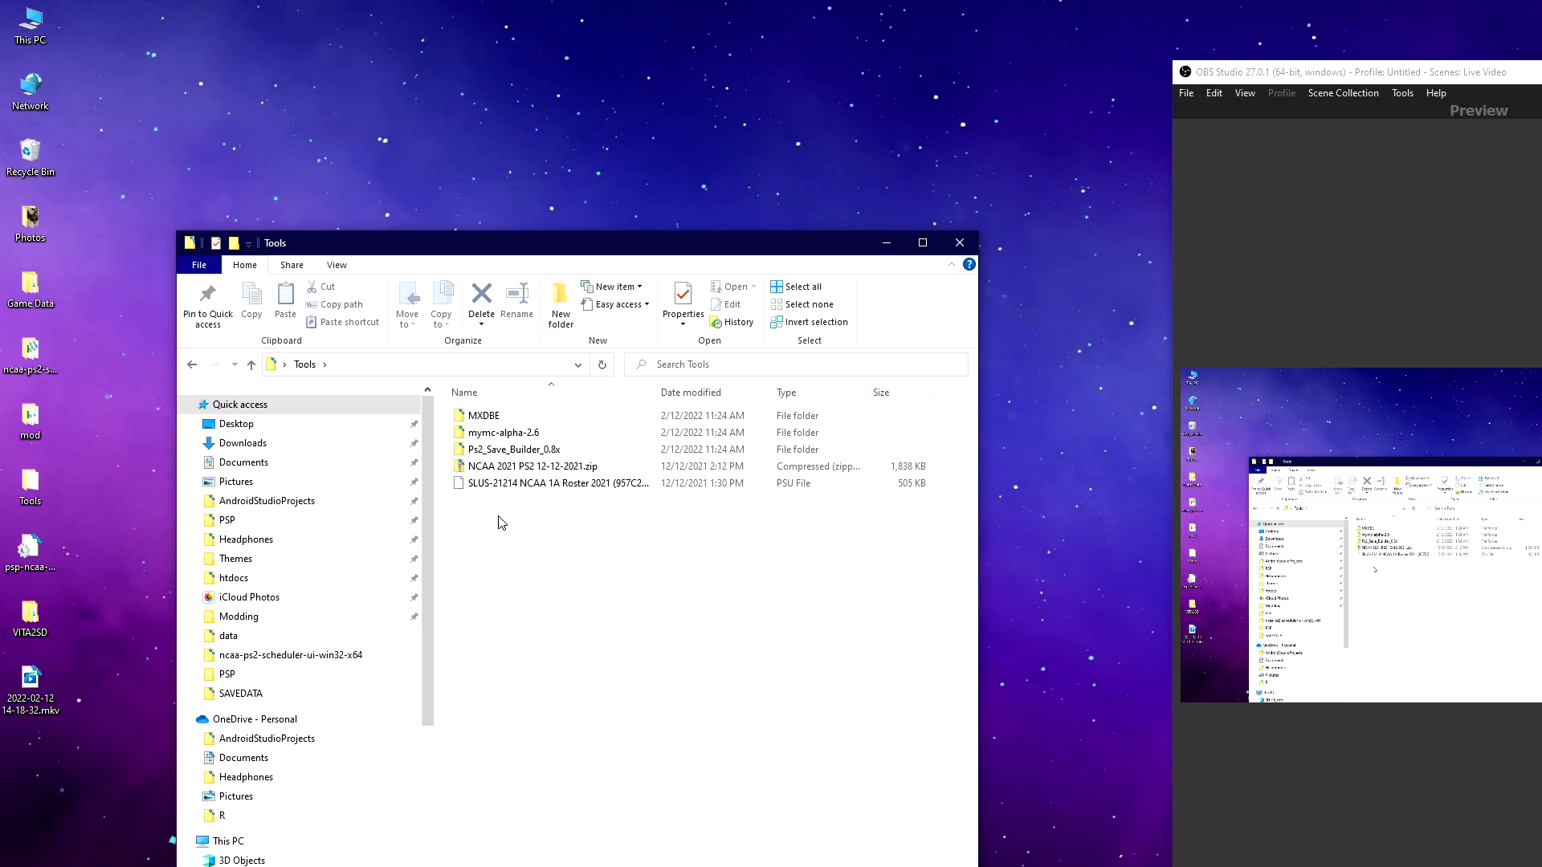
# Step: Launch mymc-gui.exe from the mymc-alpha-2.6 folder and load the NCAA.ps2 memory card image
pyautogui.doubleClick(540, 439)
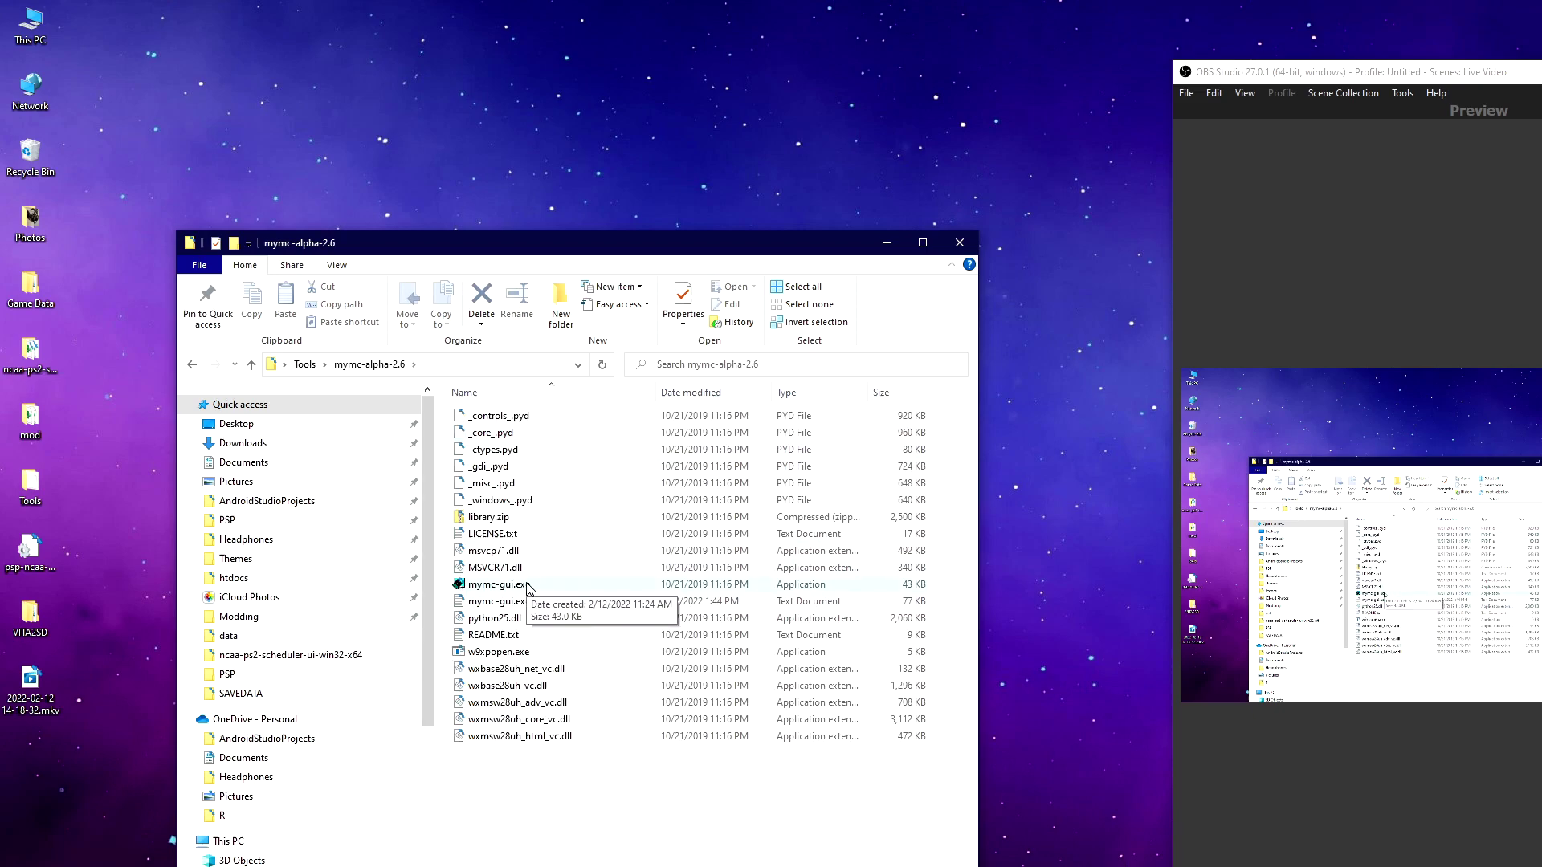
pyautogui.doubleClick(527, 587)
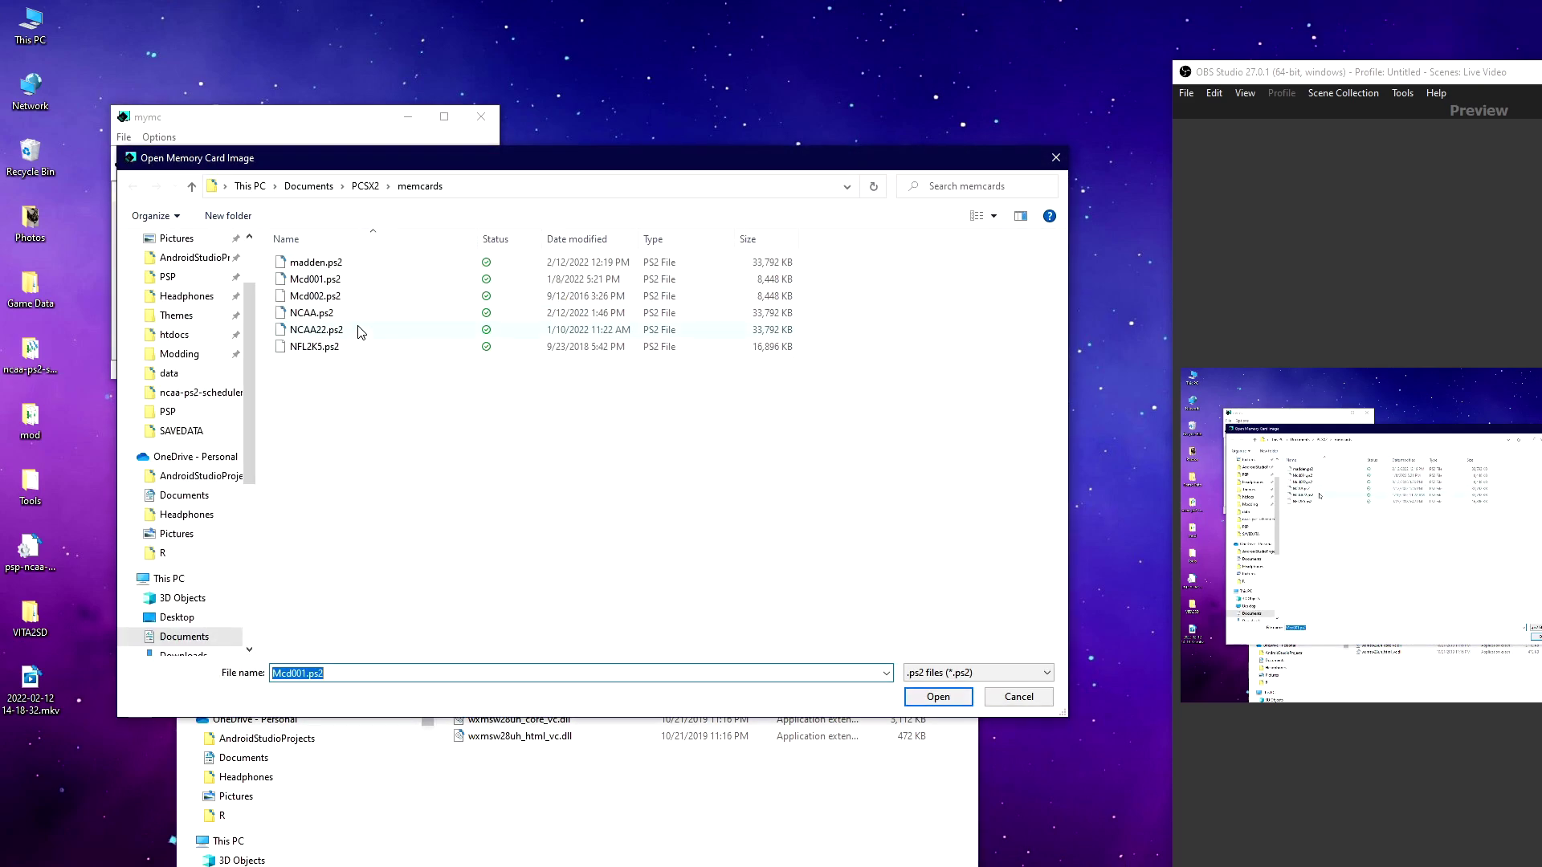
pyautogui.doubleClick(311, 314)
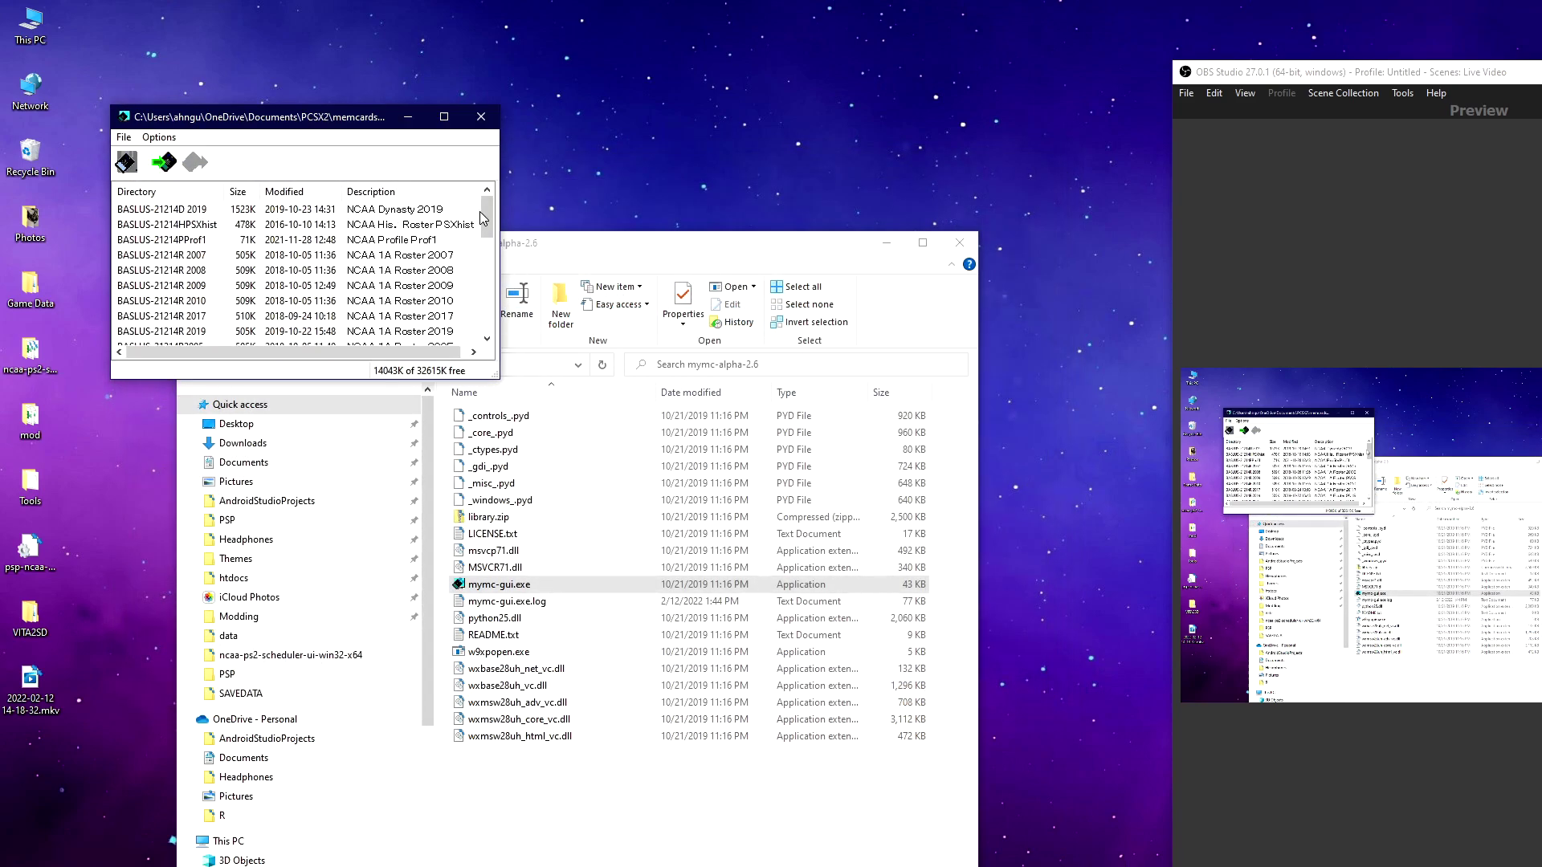
# Step: Export the BASLUS-21459D 07dyn dynasty save to the Desktop as an EMS .psu file and close mymc
pyautogui.moveTo(485, 215); pyautogui.dragTo(476, 261)
pyautogui.click(357, 306)
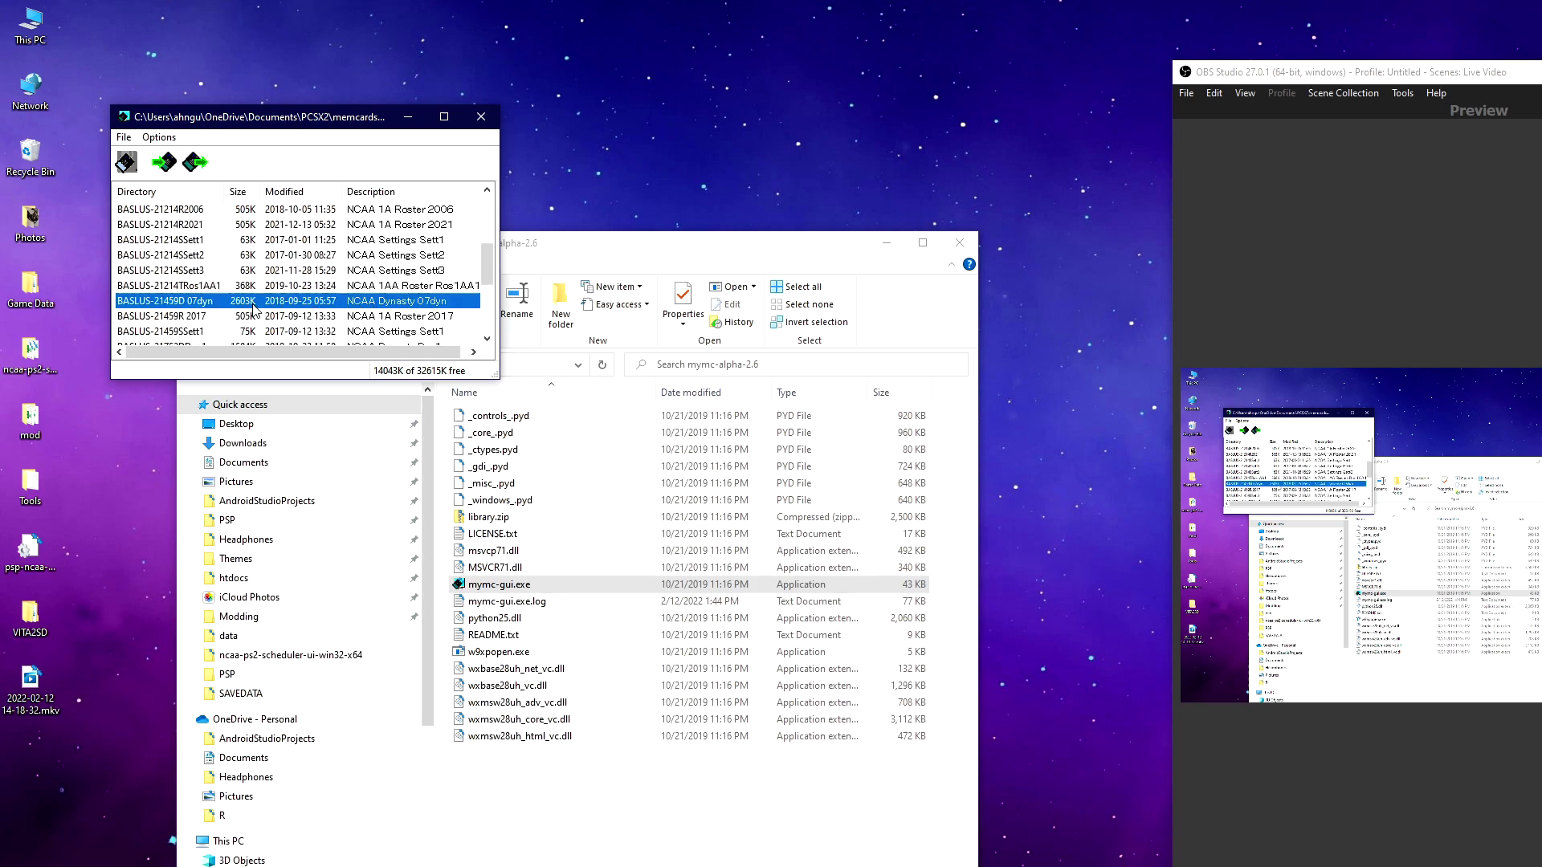
pyautogui.click(193, 165)
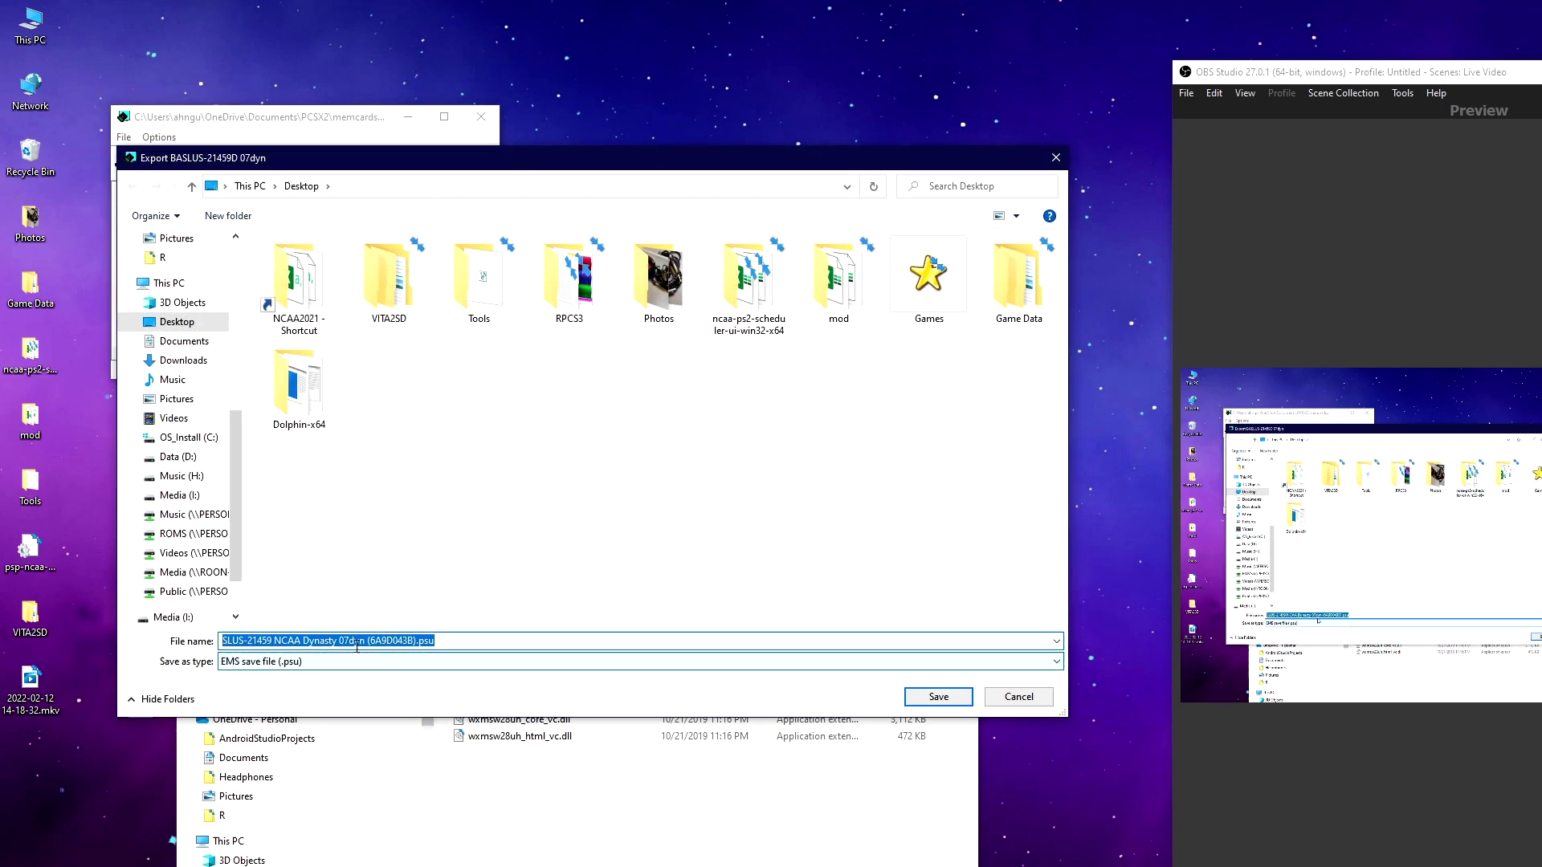
pyautogui.click(938, 696)
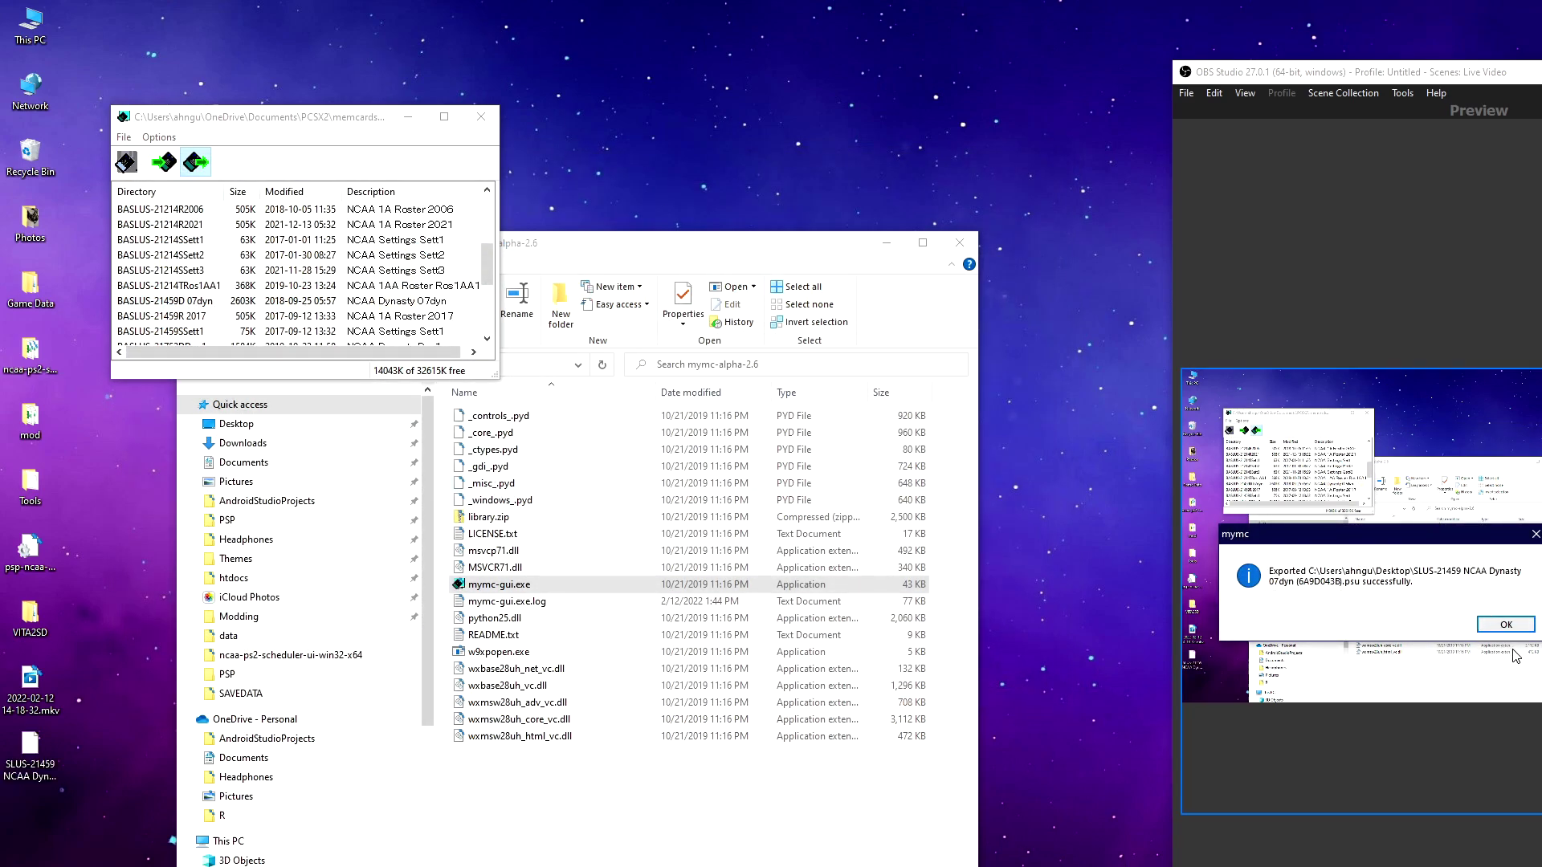
pyautogui.click(1505, 624)
pyautogui.click(480, 117)
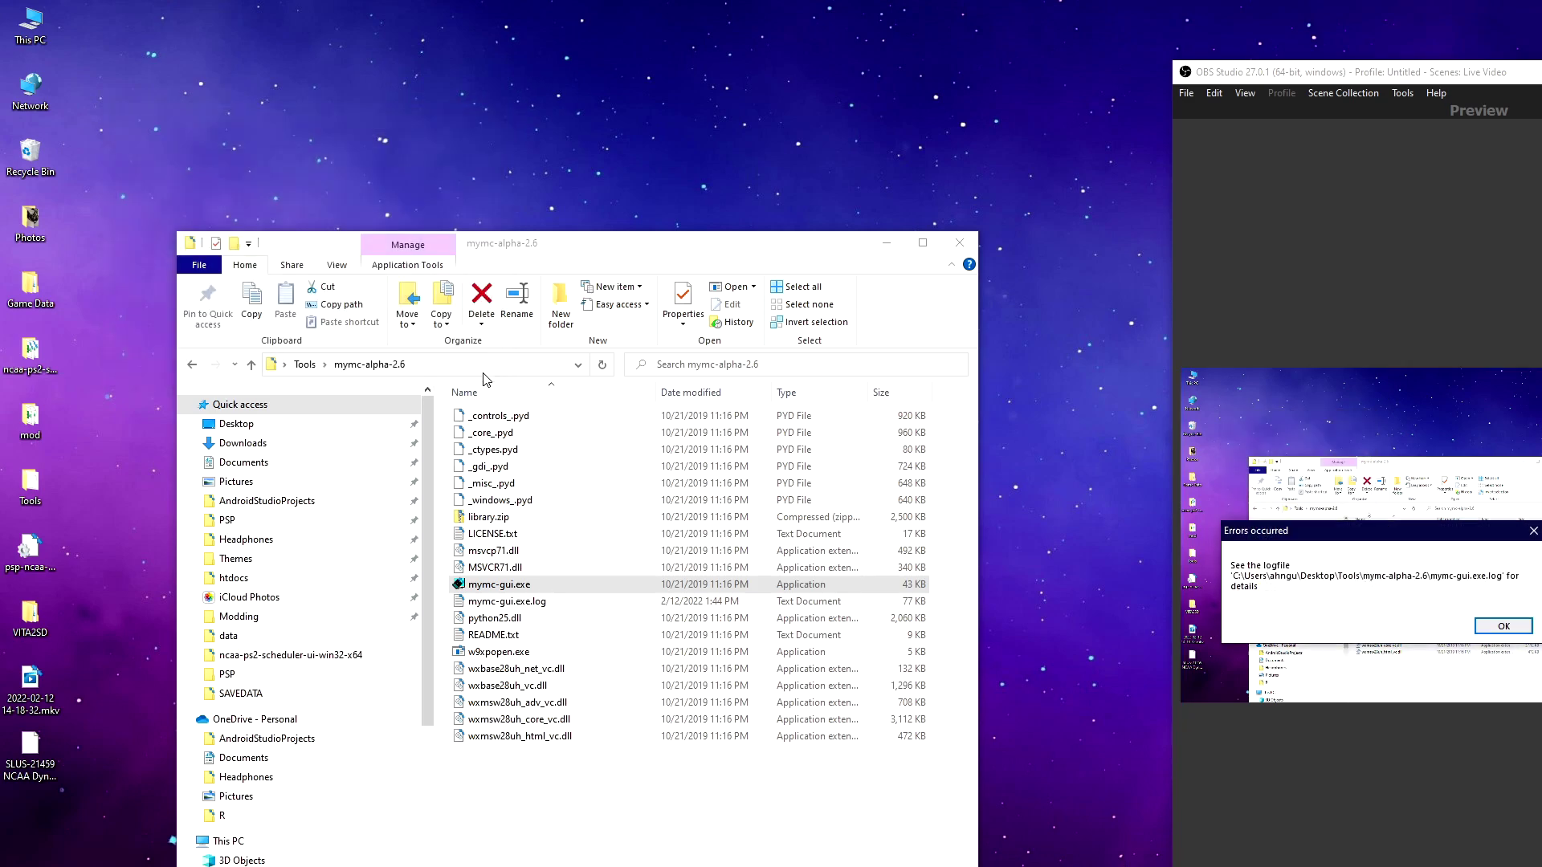
# Step: Launch Madden Xtreme DB Editor from the MXDBE folder and place its window over the file listing
pyautogui.click(306, 368)
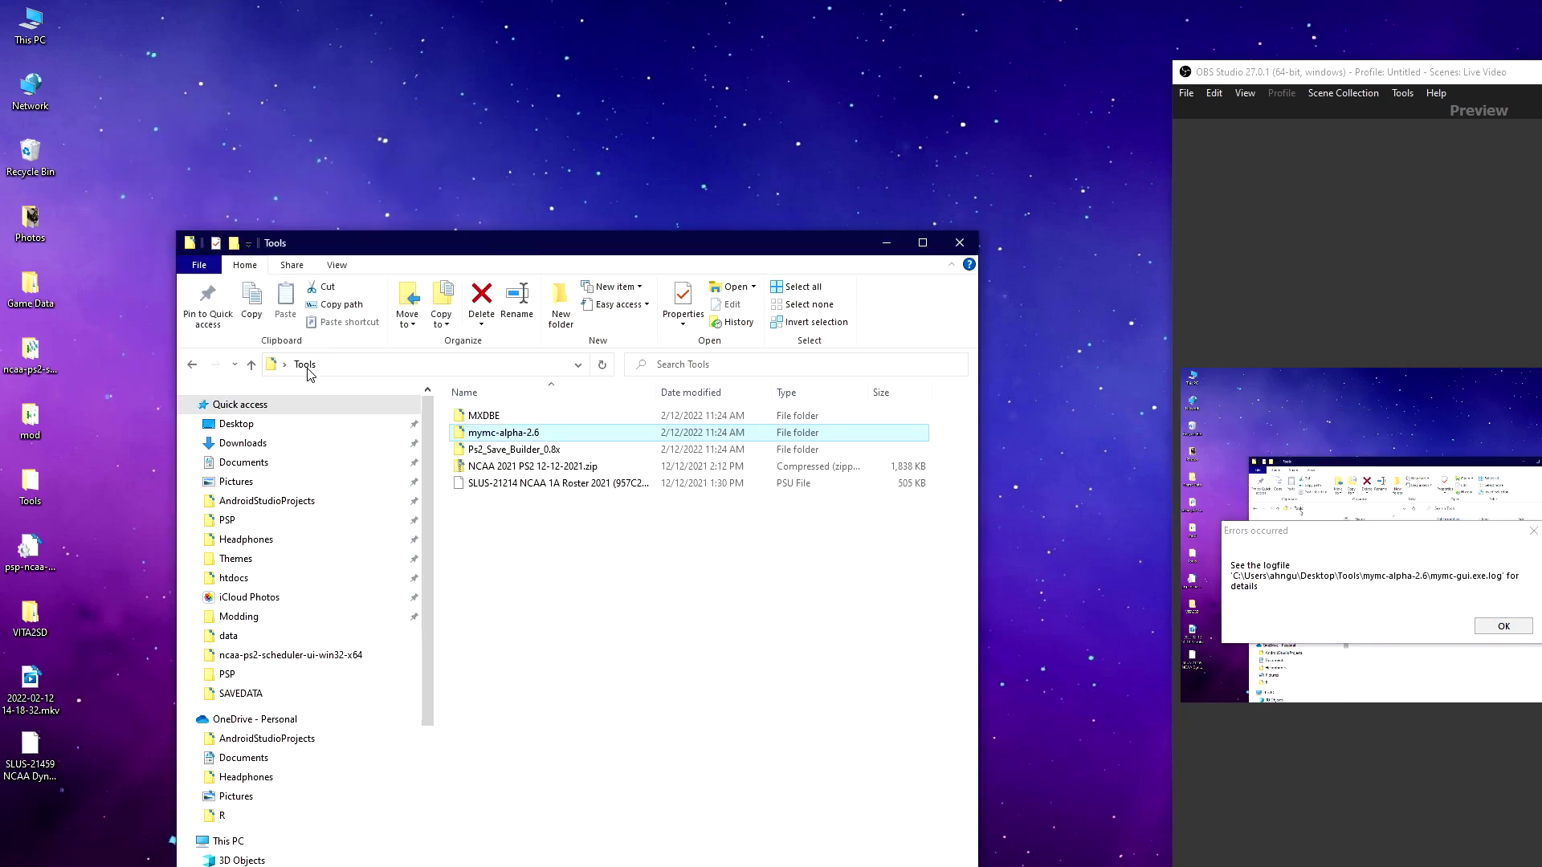
pyautogui.doubleClick(520, 419)
pyautogui.click(504, 455)
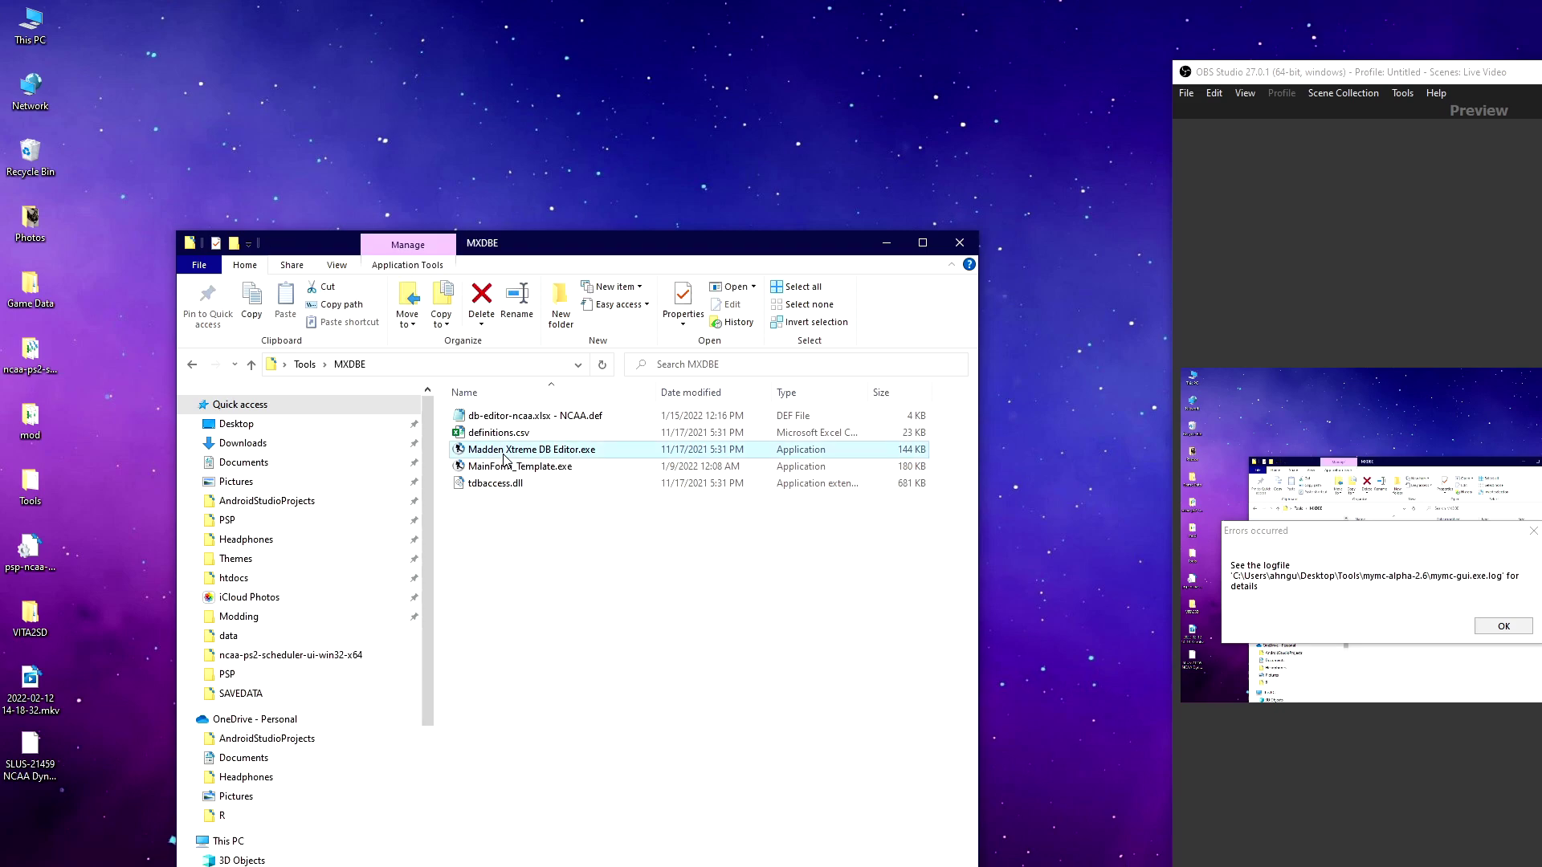
pyautogui.doubleClick(504, 458)
pyautogui.moveTo(1108, 346); pyautogui.dragTo(351, 437)
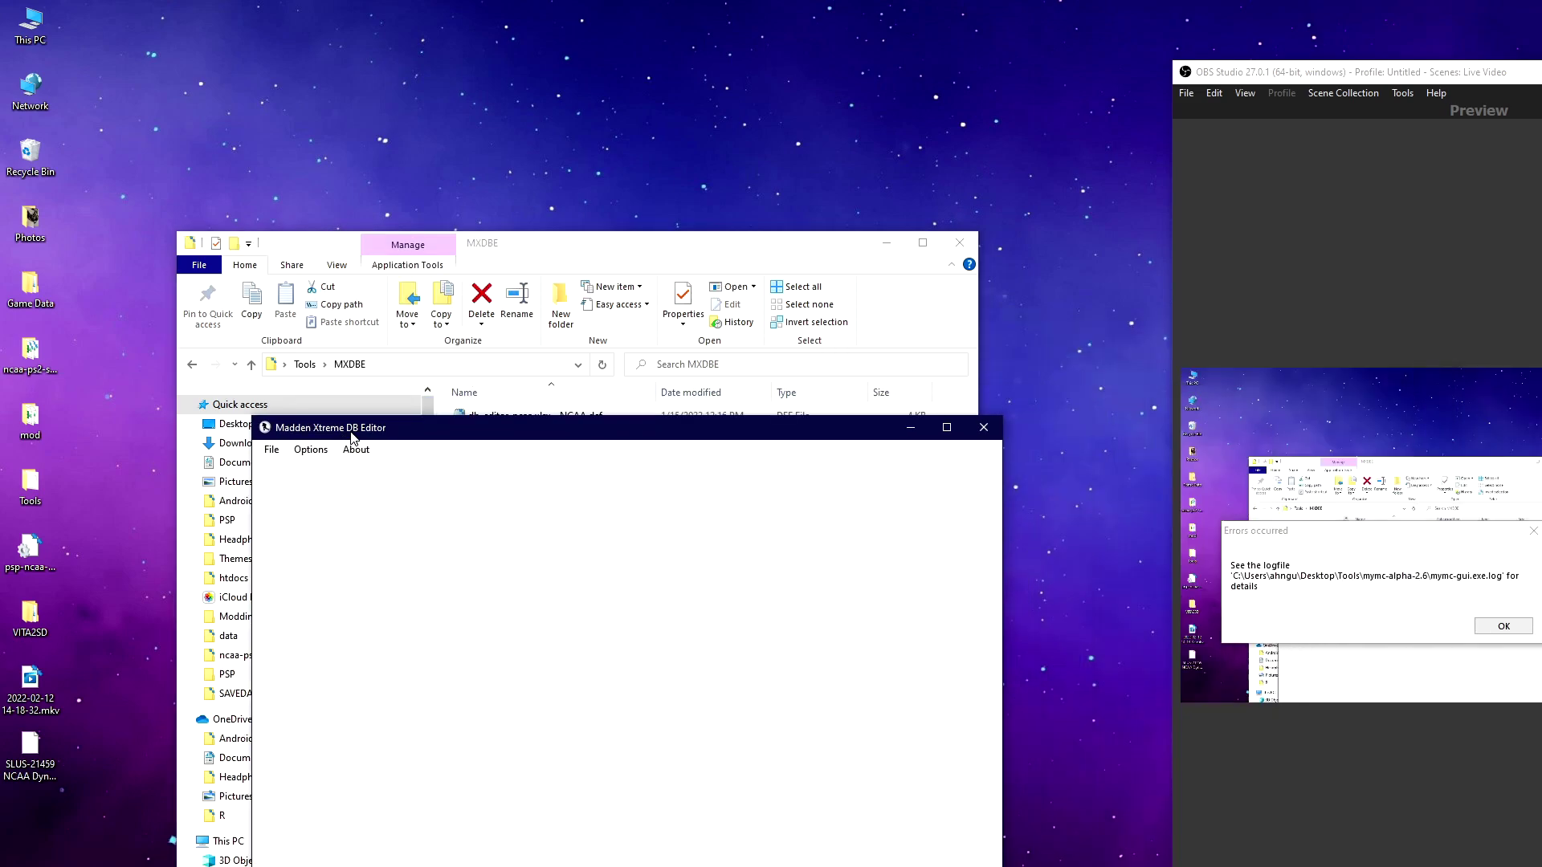
# Step: View the tables of the SLUS-21214 NCAA 1A Roster 2021 .psu save from the Tools folder and close the file
pyautogui.click(272, 449)
pyautogui.click(282, 467)
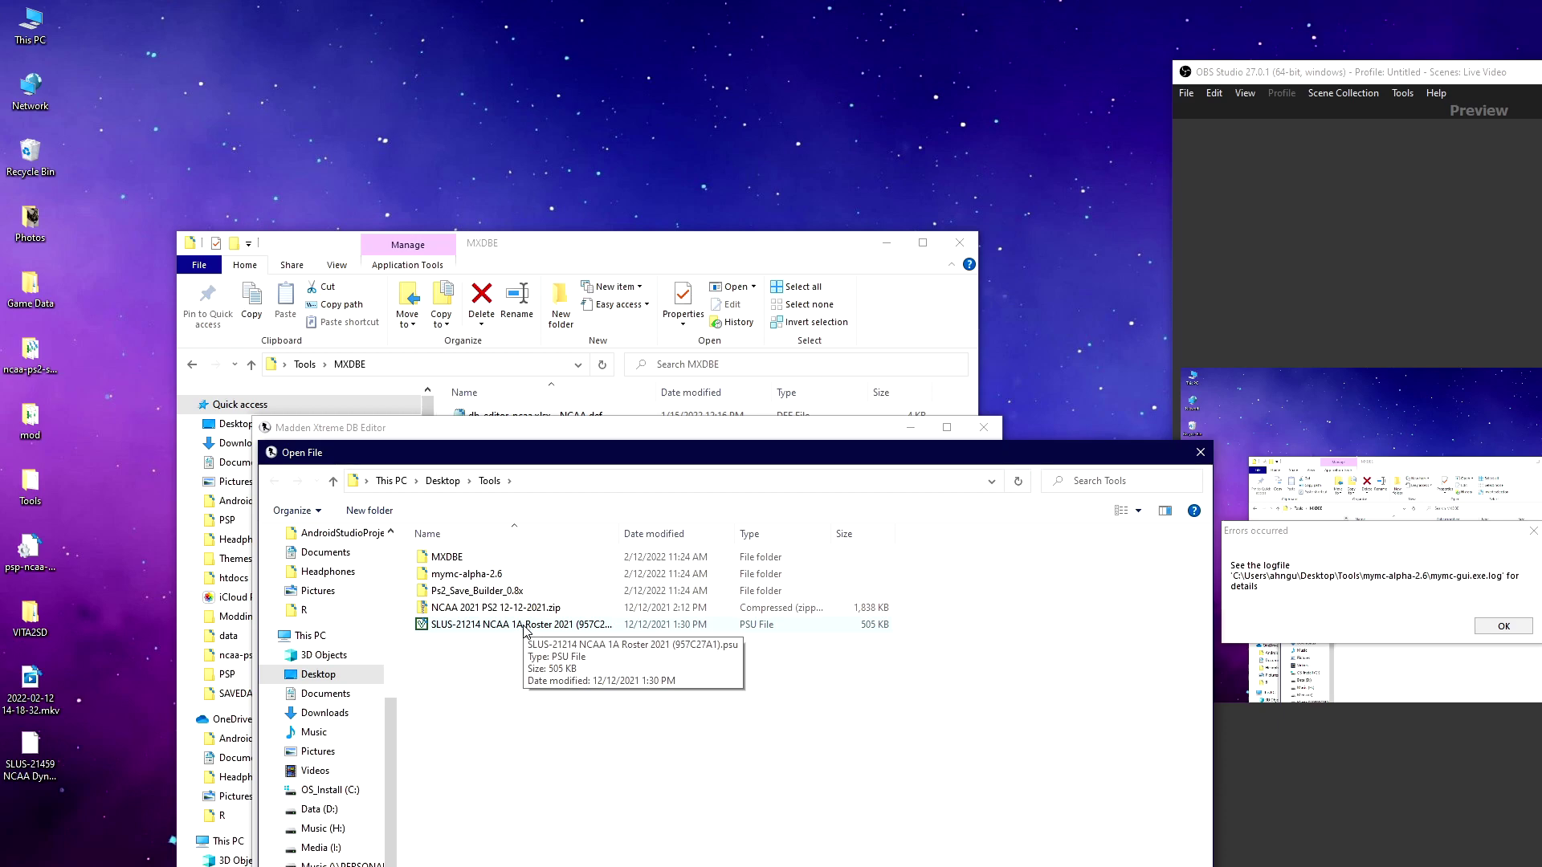
pyautogui.doubleClick(524, 625)
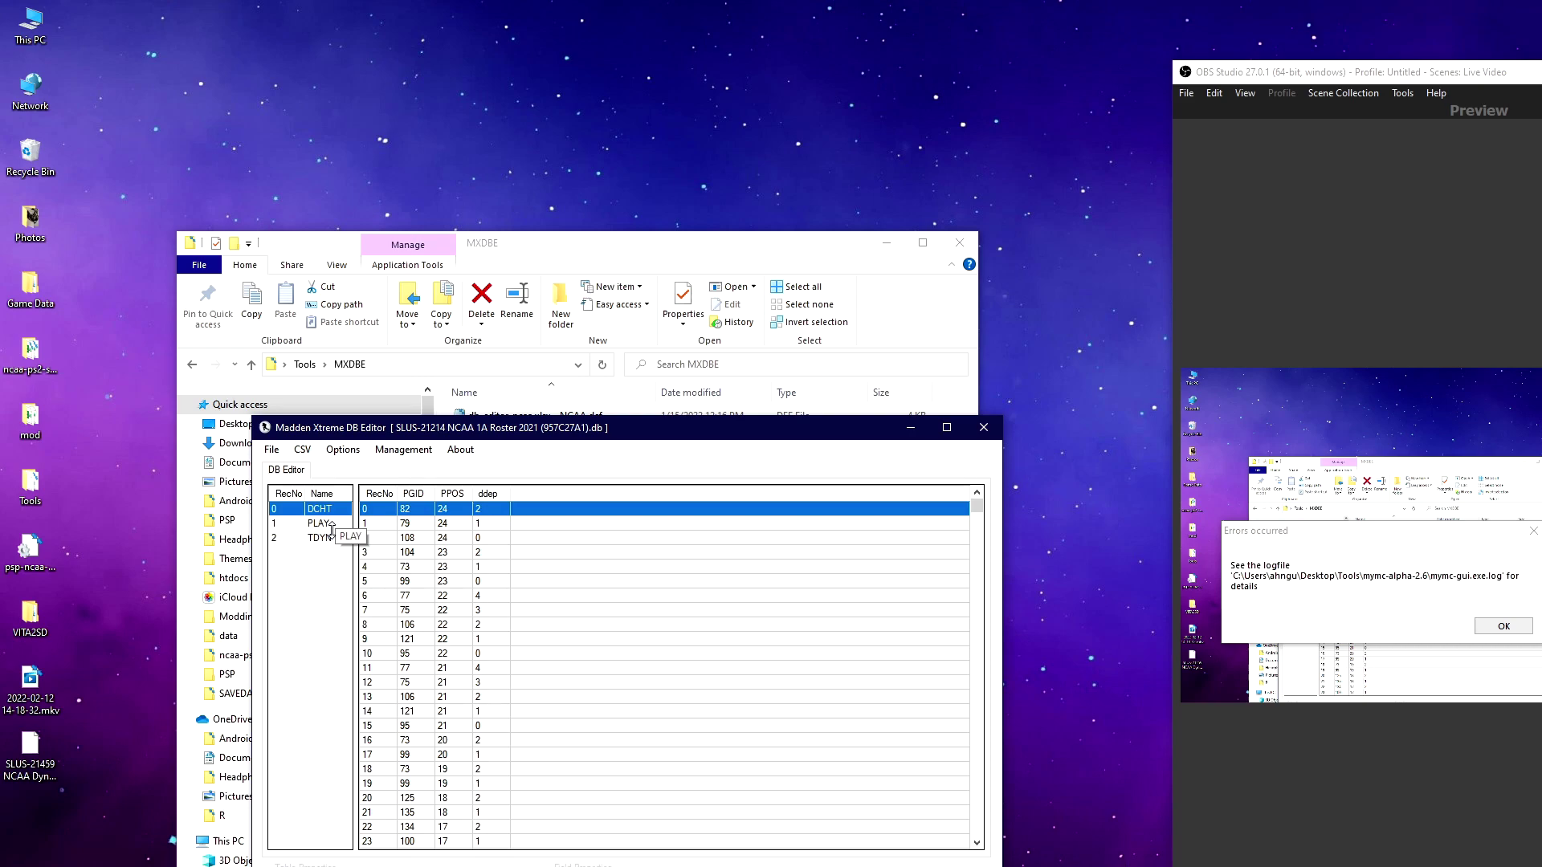
pyautogui.click(279, 453)
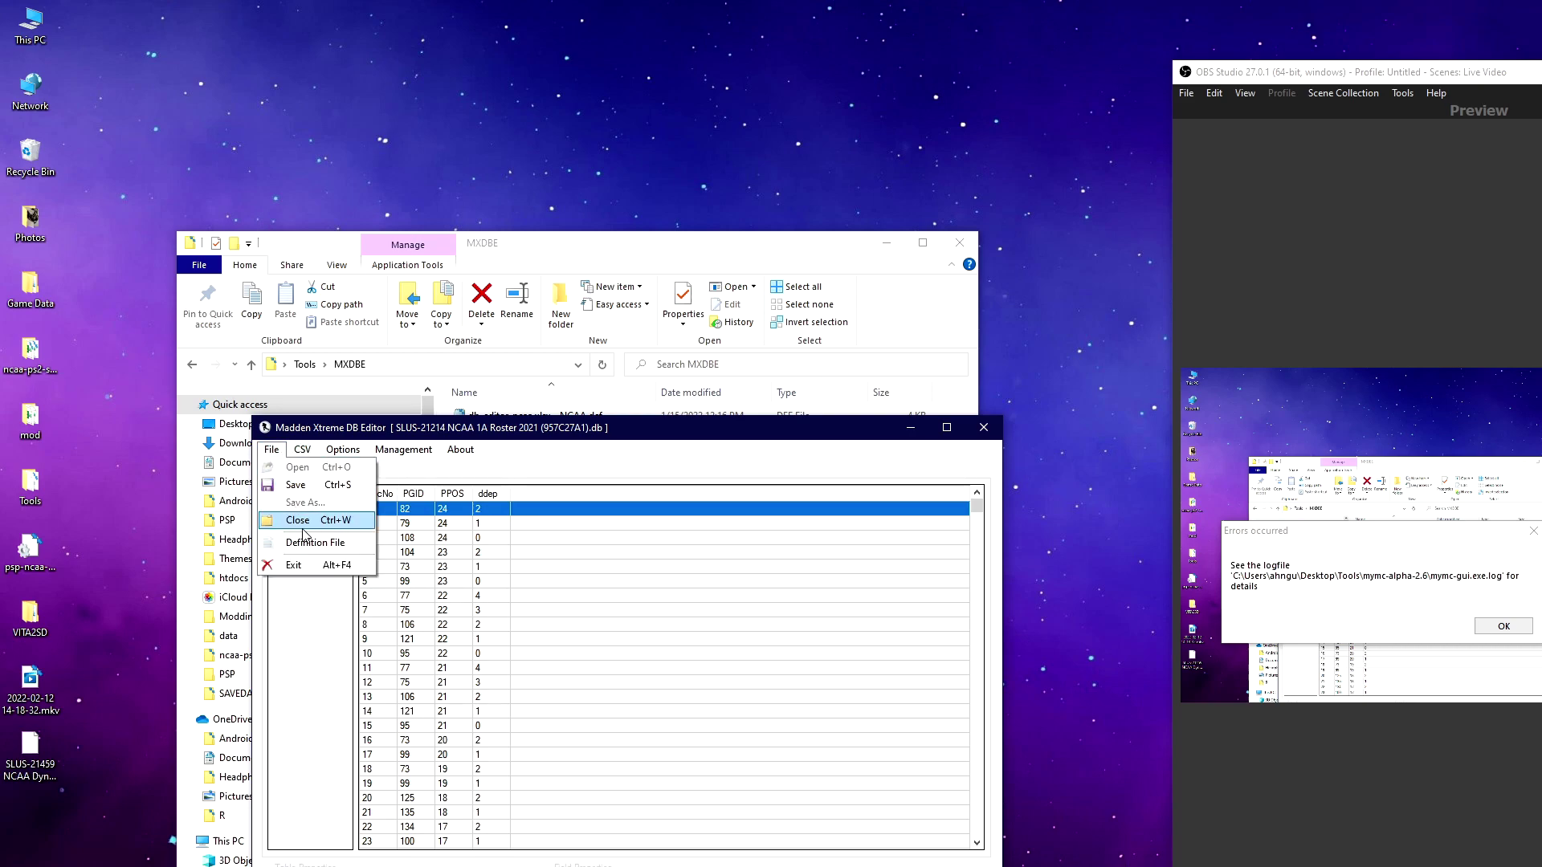
pyautogui.click(296, 520)
# Step: Open the exported SLUS-21459 NCAA Dynasty 07dyn .psu save from the Desktop in the database editor
pyautogui.click(271, 449)
pyautogui.click(618, 542)
pyautogui.hotkey('ctrl', 'o')
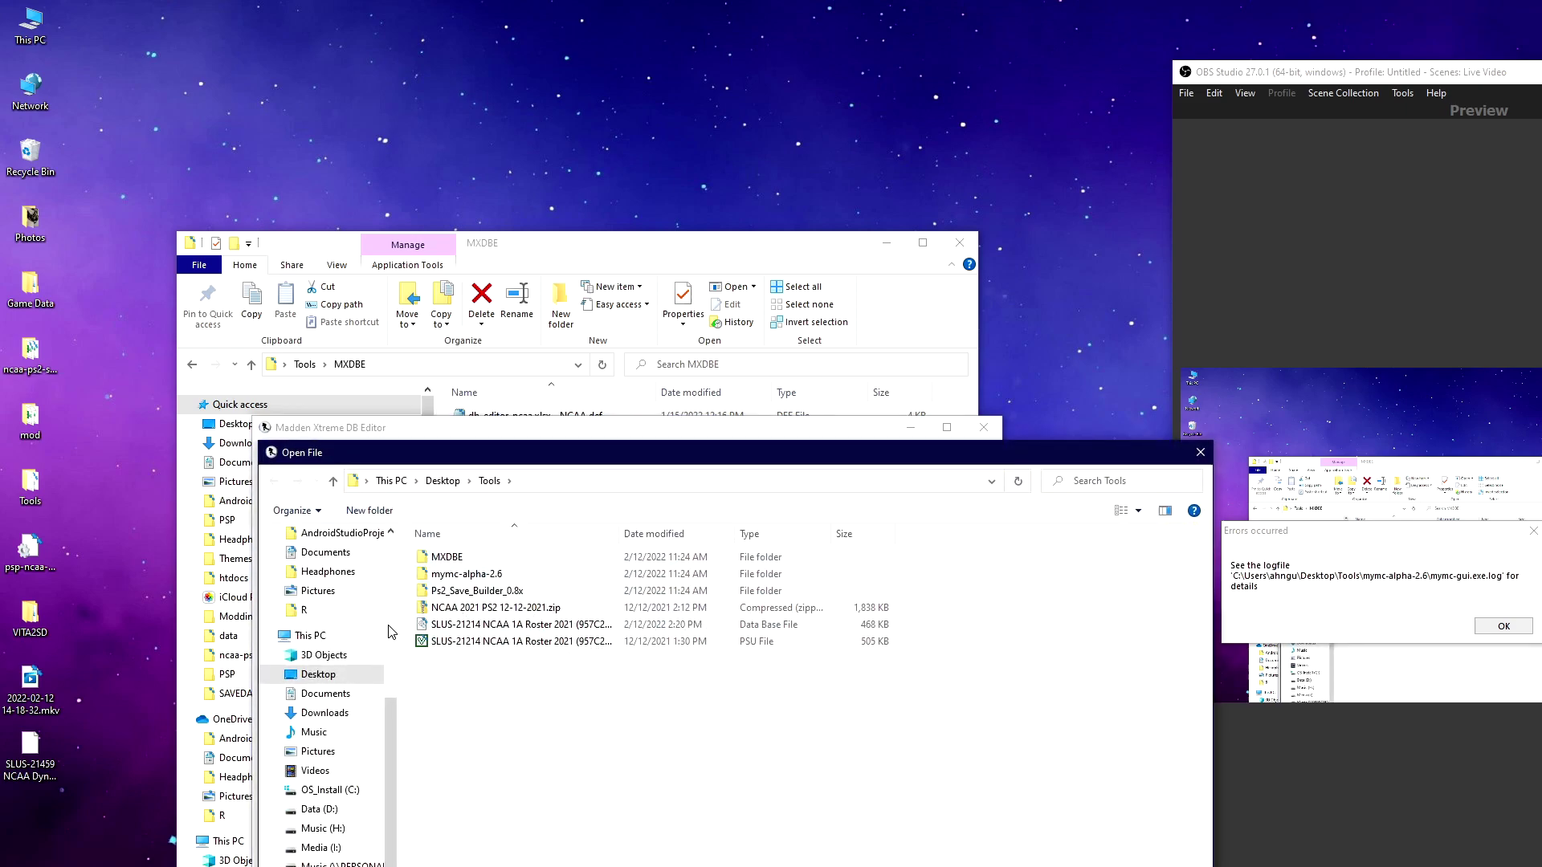
pyautogui.click(320, 676)
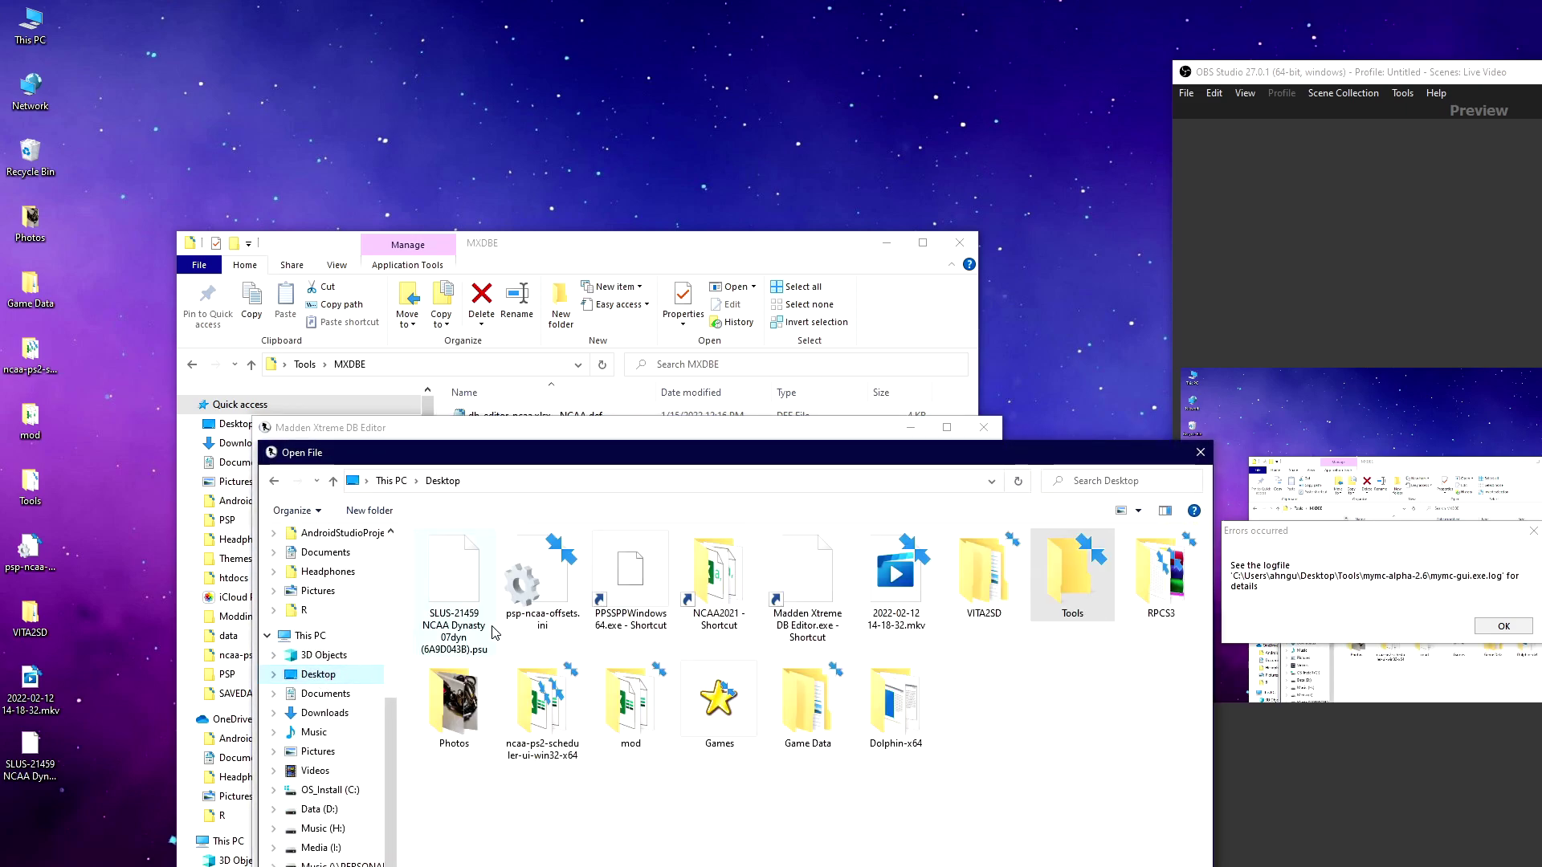
pyautogui.doubleClick(465, 593)
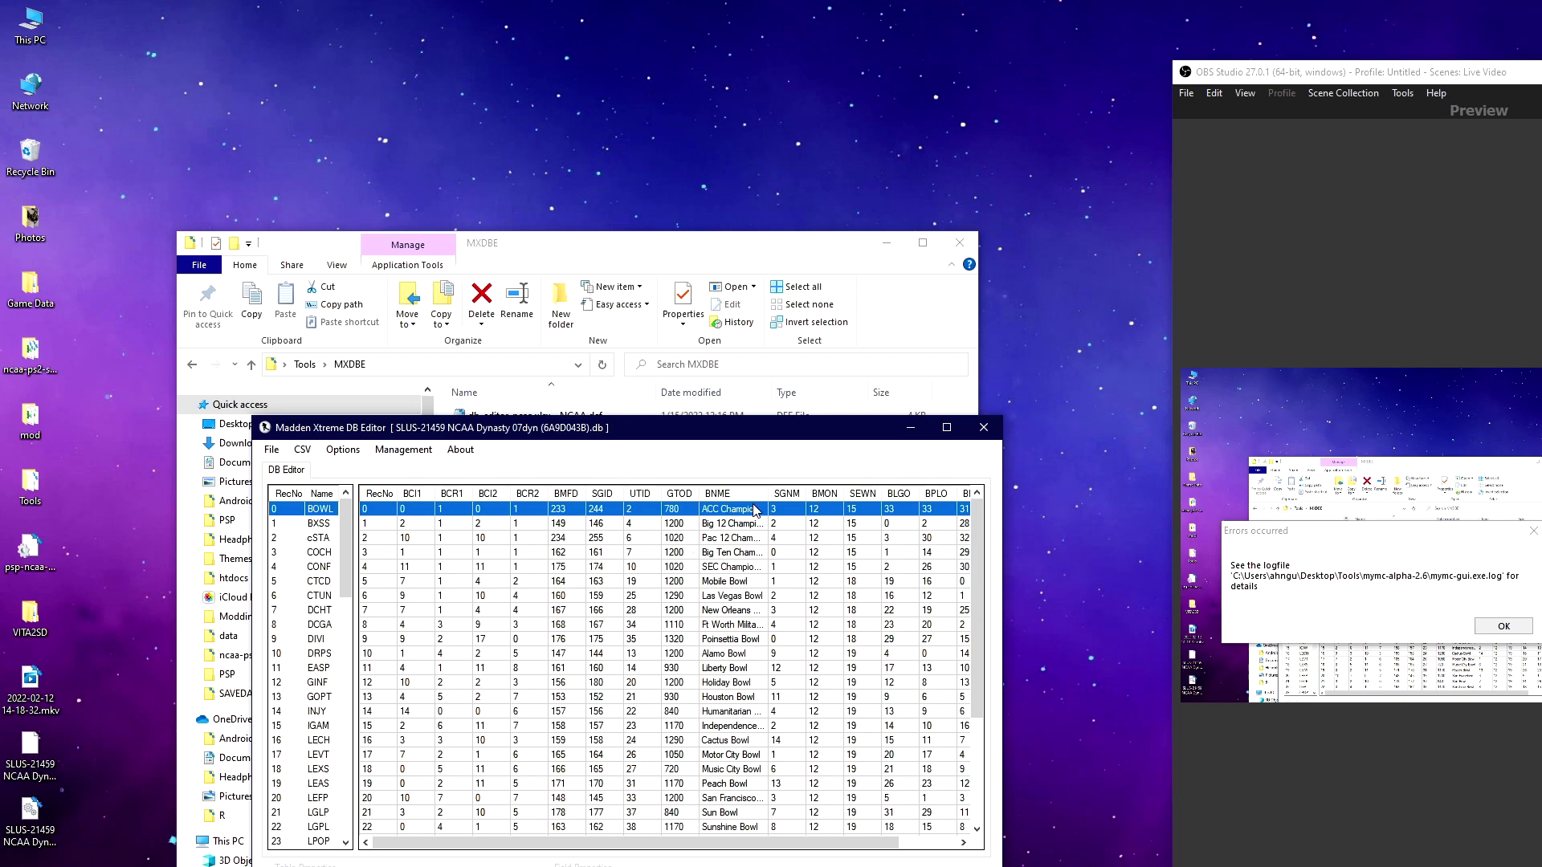
# Step: Widen the BNME column of the BOWL table to show full bowl names, and review the records down to the Rose Bowl
pyautogui.doubleClick(768, 493)
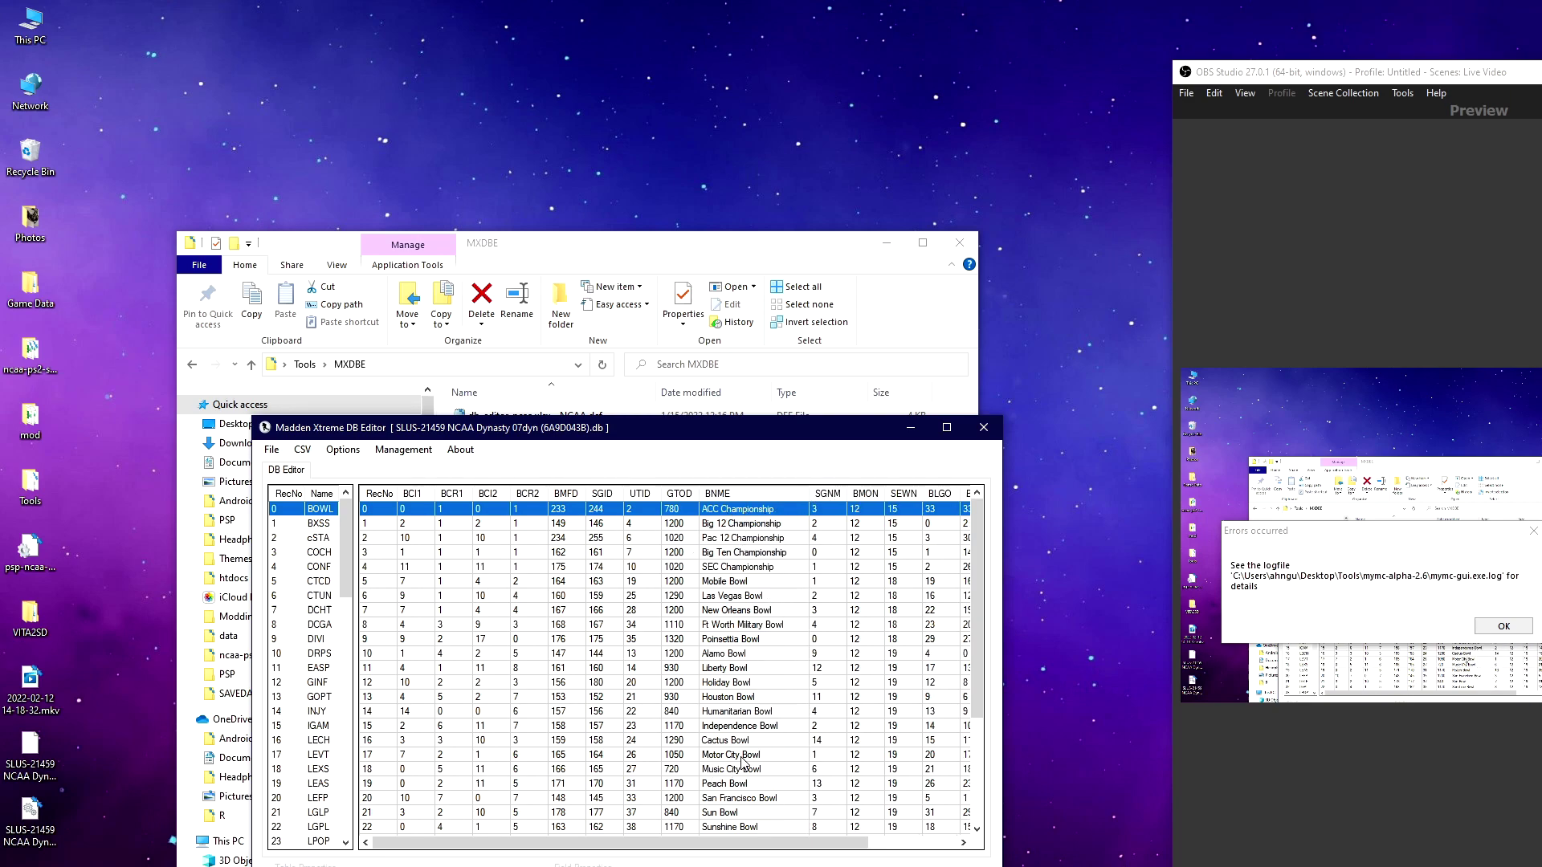
pyautogui.scroll(-5, 745, 764)
pyautogui.scroll(5, 739, 751)
pyautogui.scroll(-4, 675, 731)
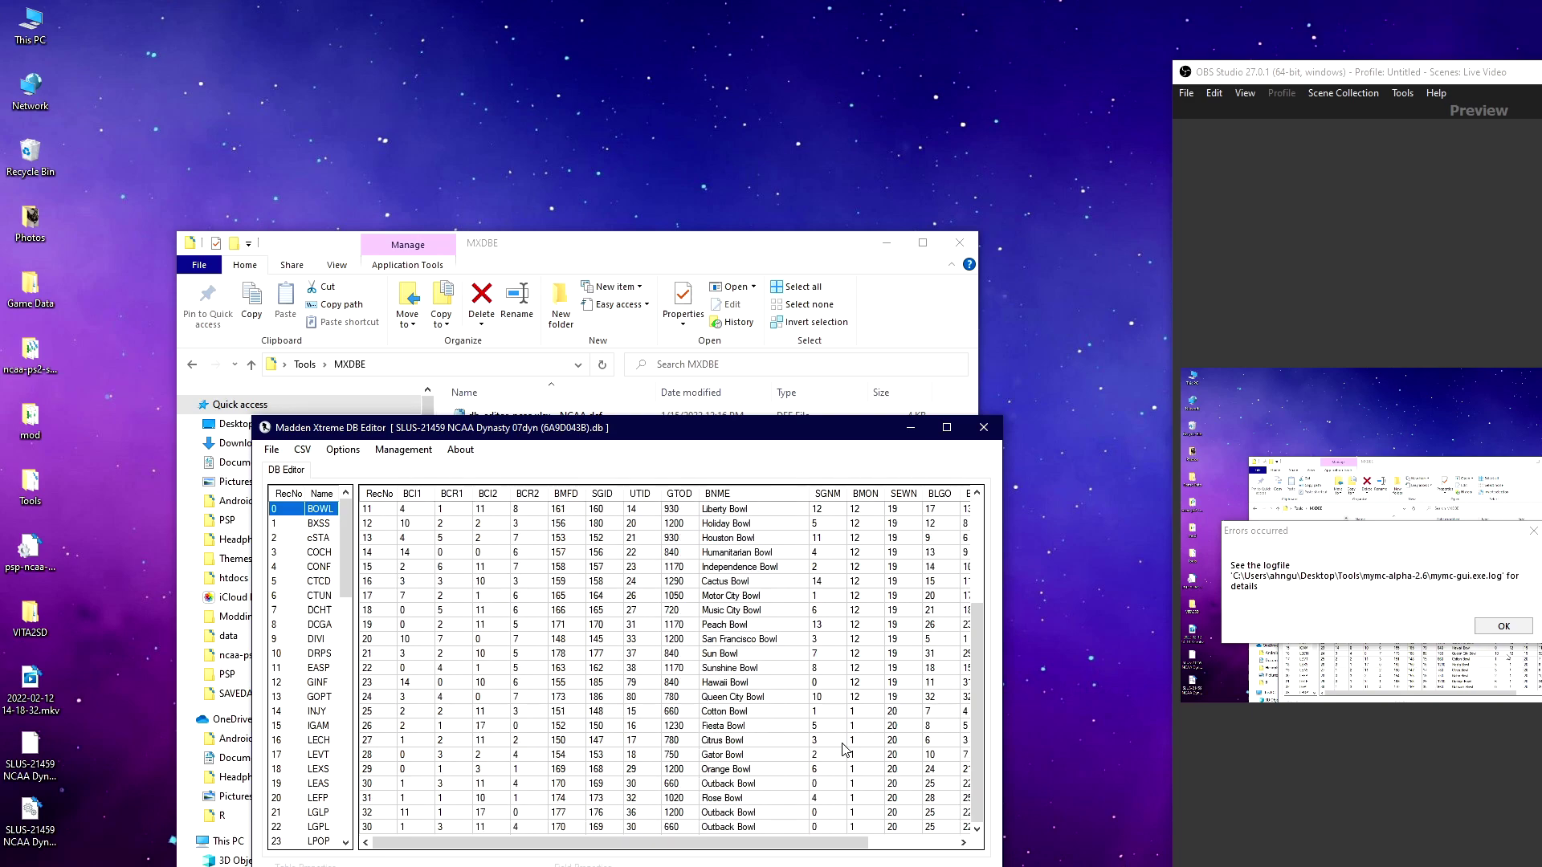
pyautogui.click(747, 799)
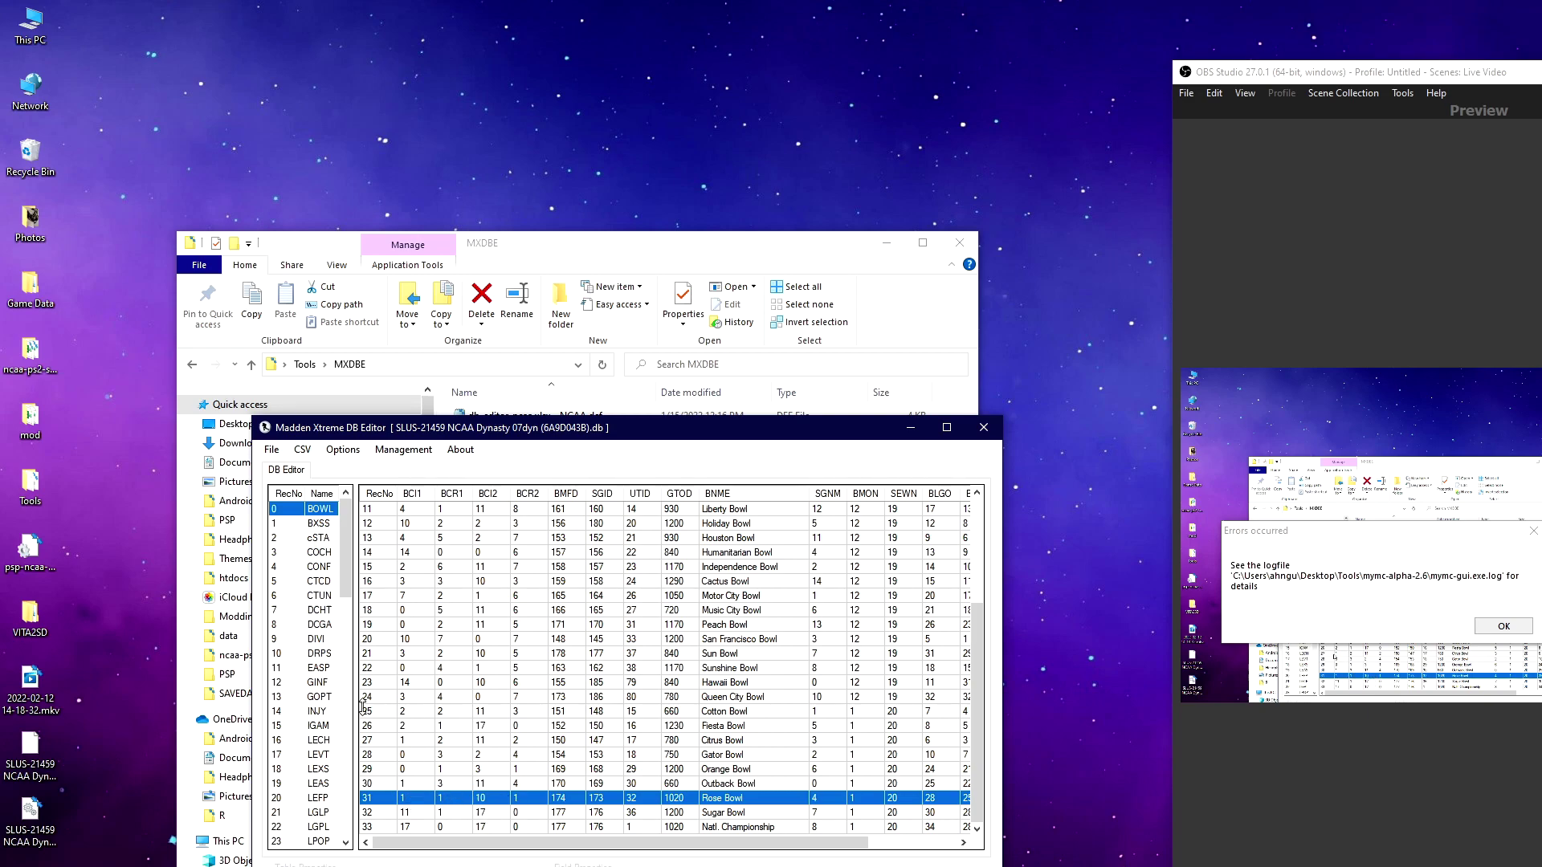
# Step: Sort the CONF table by CPRS in descending order to compare the conferences, and view the divisions in the DIVI table
pyautogui.click(321, 567)
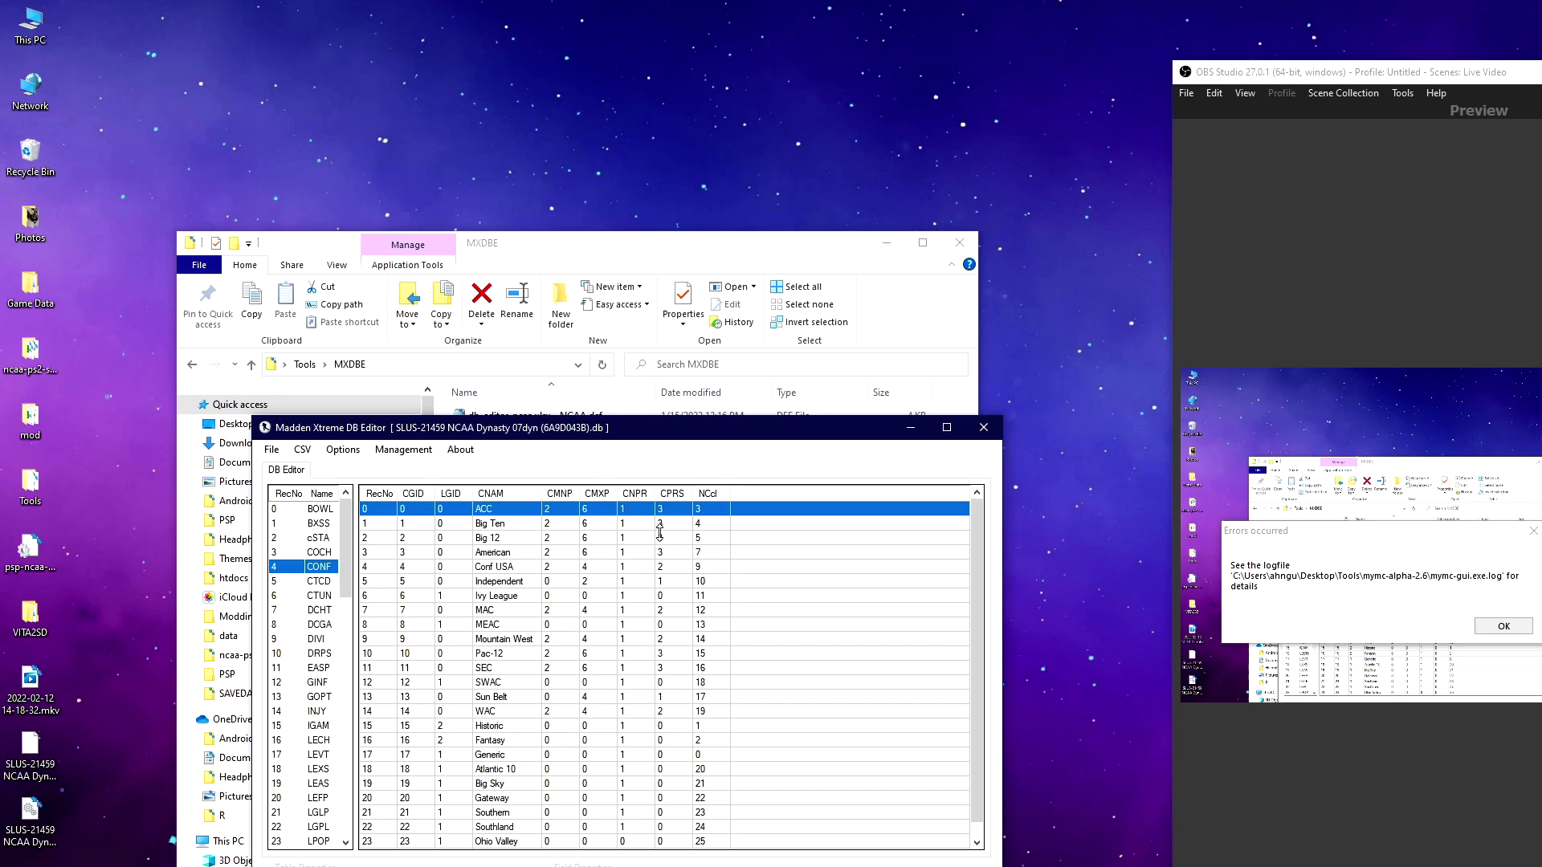
pyautogui.click(672, 494)
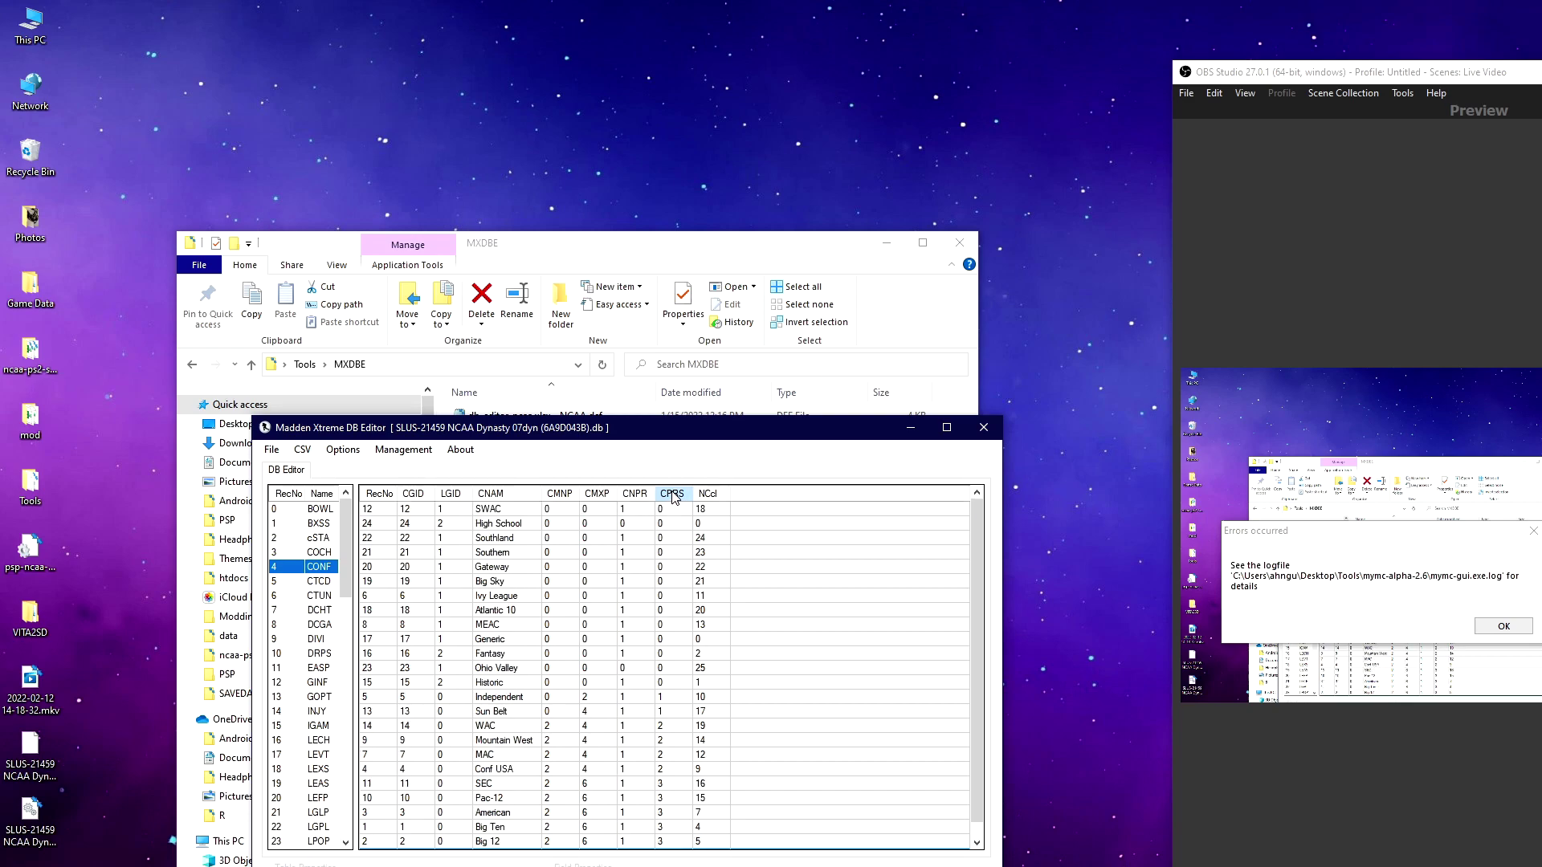
pyautogui.click(673, 494)
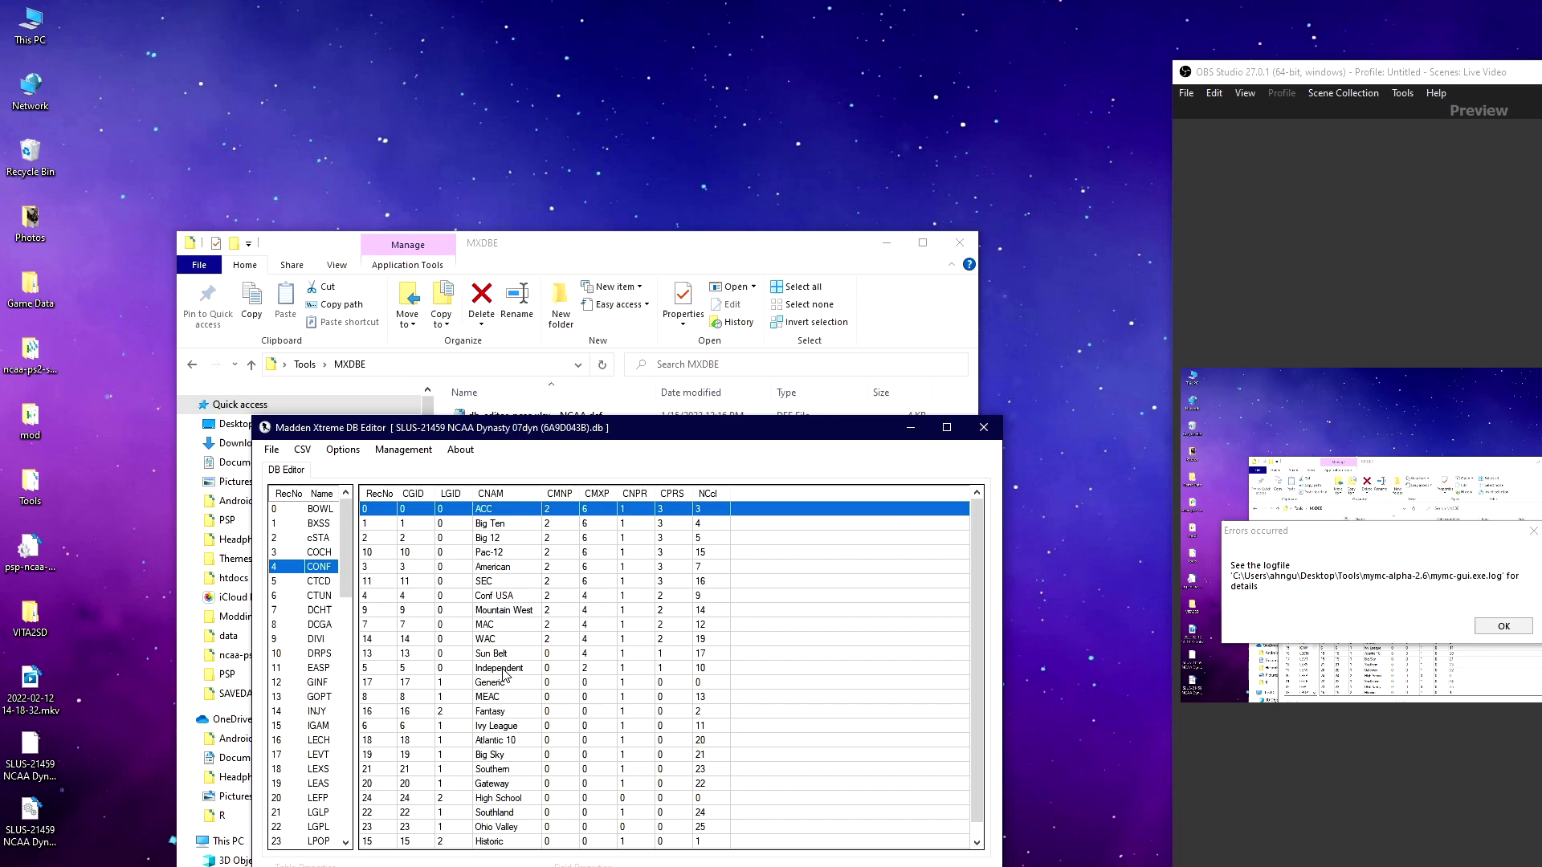
pyautogui.click(327, 639)
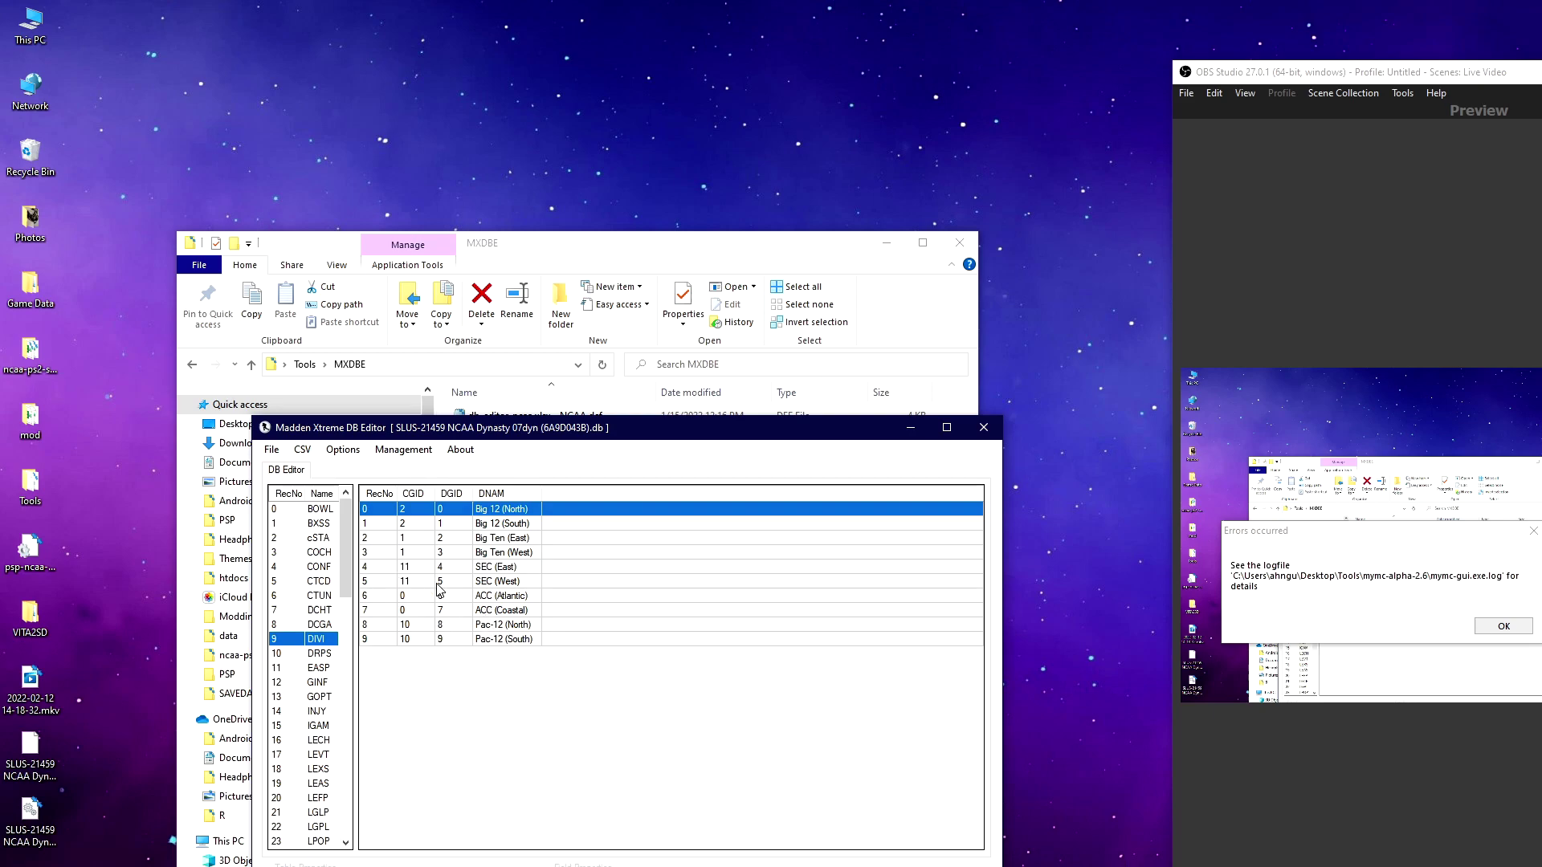
# Step: Sort the TEAM table by CGID in ascending order and examine each team's conference and division IDs alongside its name
pyautogui.moveTo(349, 541); pyautogui.dragTo(356, 764)
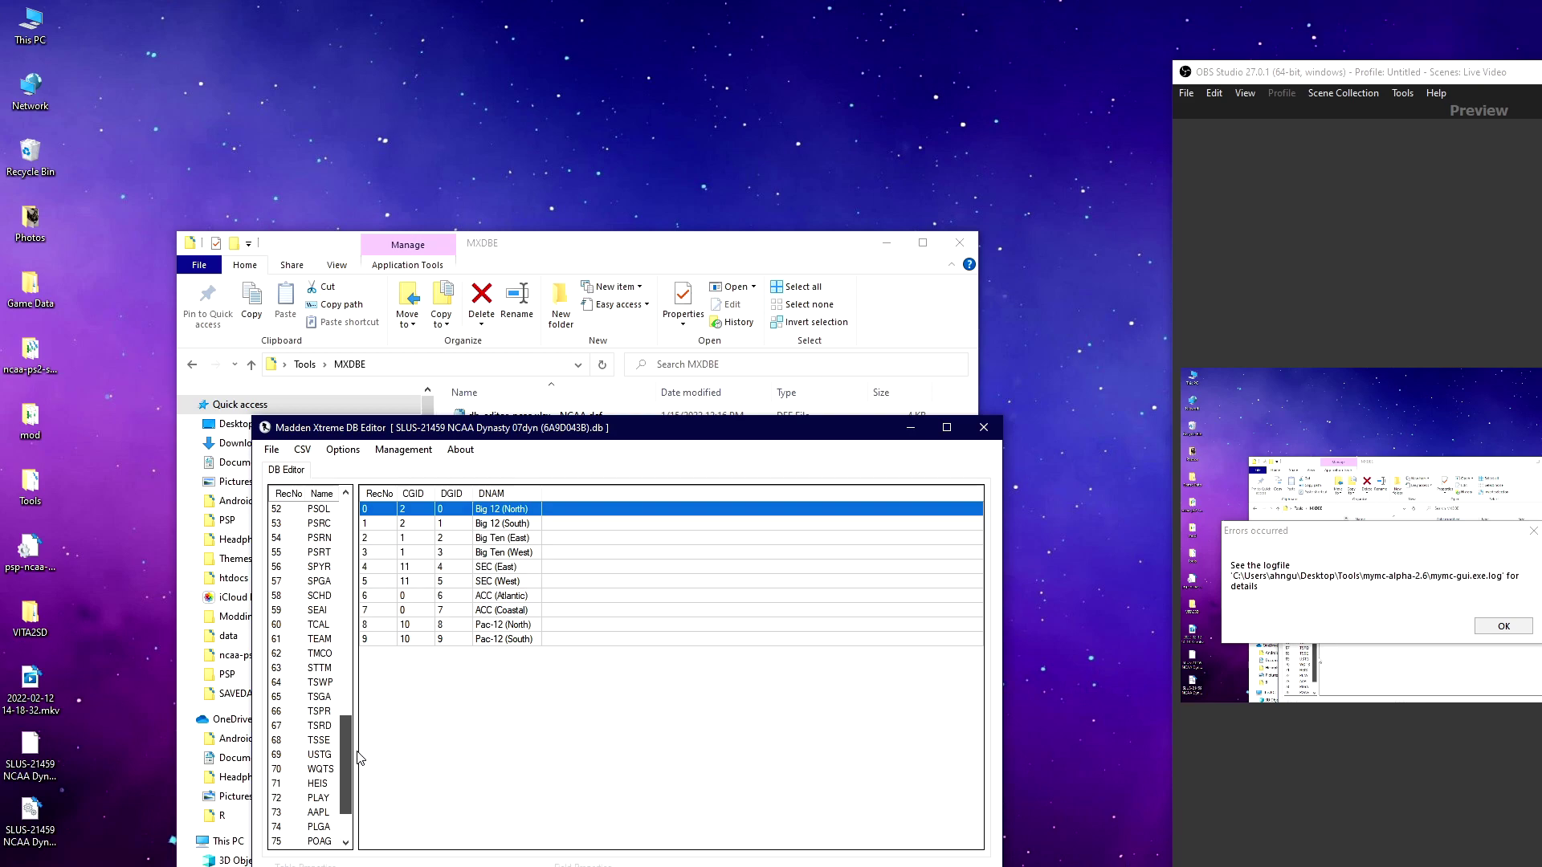
pyautogui.click(325, 639)
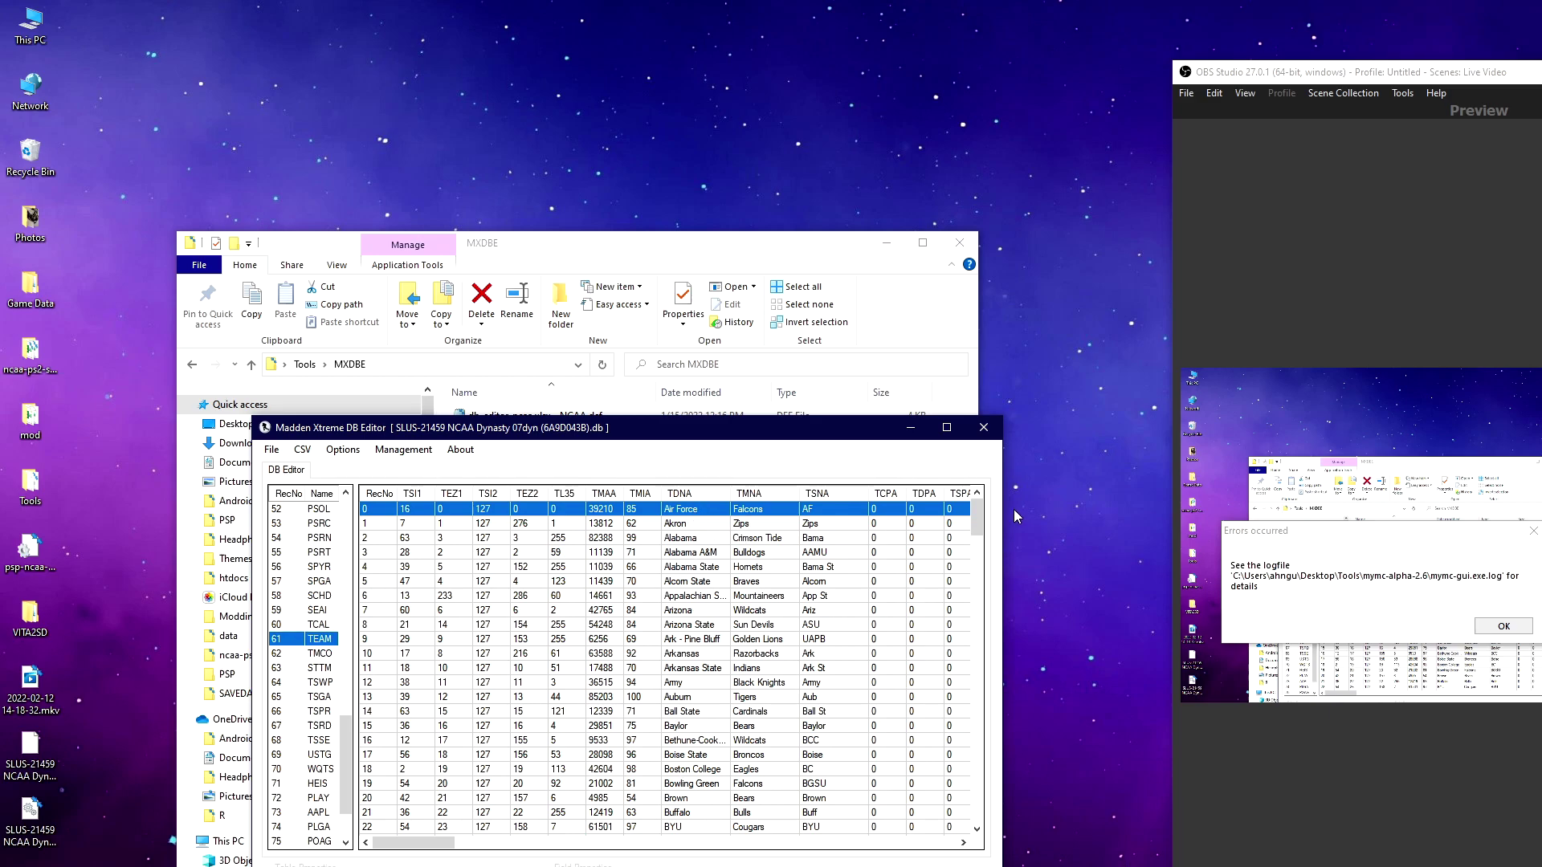
pyautogui.moveTo(976, 517); pyautogui.dragTo(513, 803)
pyautogui.moveTo(386, 843); pyautogui.dragTo(489, 850)
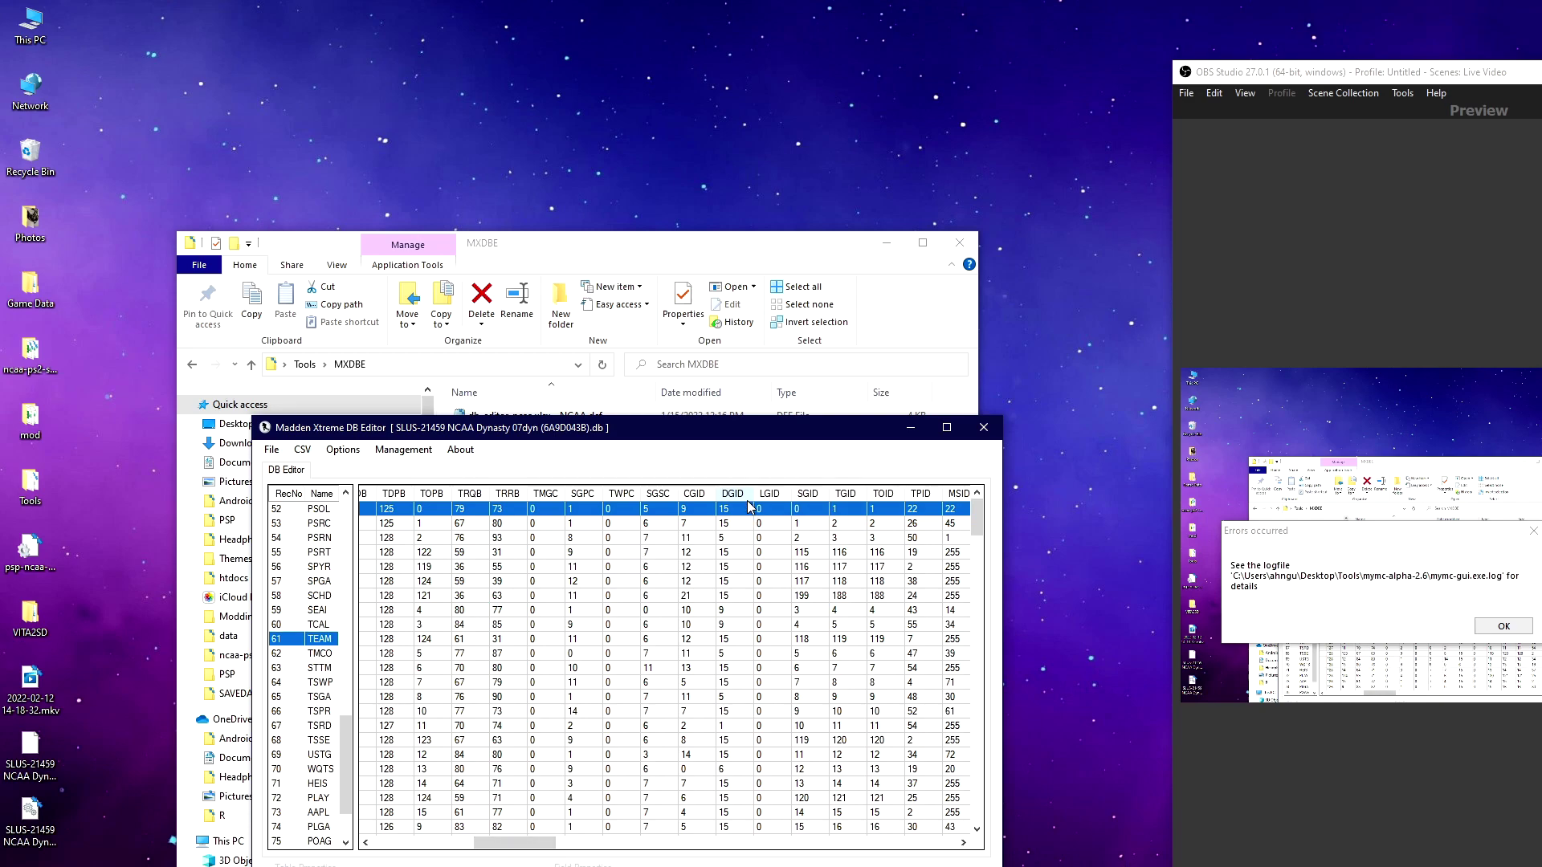
pyautogui.click(697, 493)
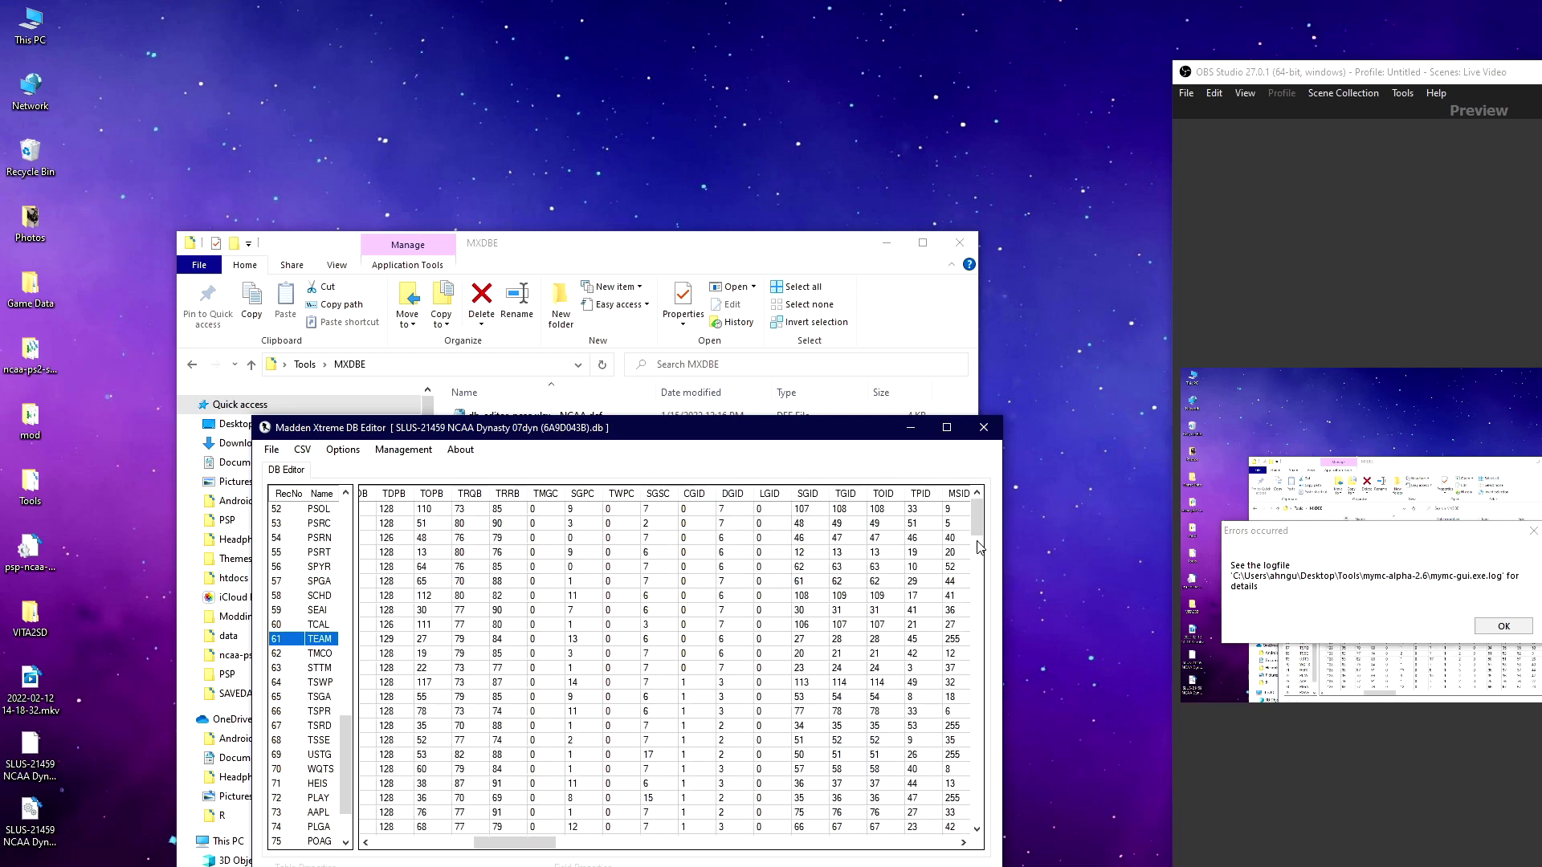
pyautogui.scroll(-1, 974, 523)
pyautogui.scroll(1, 974, 523)
pyautogui.moveTo(540, 845)
pyautogui.mouseDown()
pyautogui.moveTo(443, 838)
pyautogui.moveTo(493, 840)
pyautogui.mouseUp()
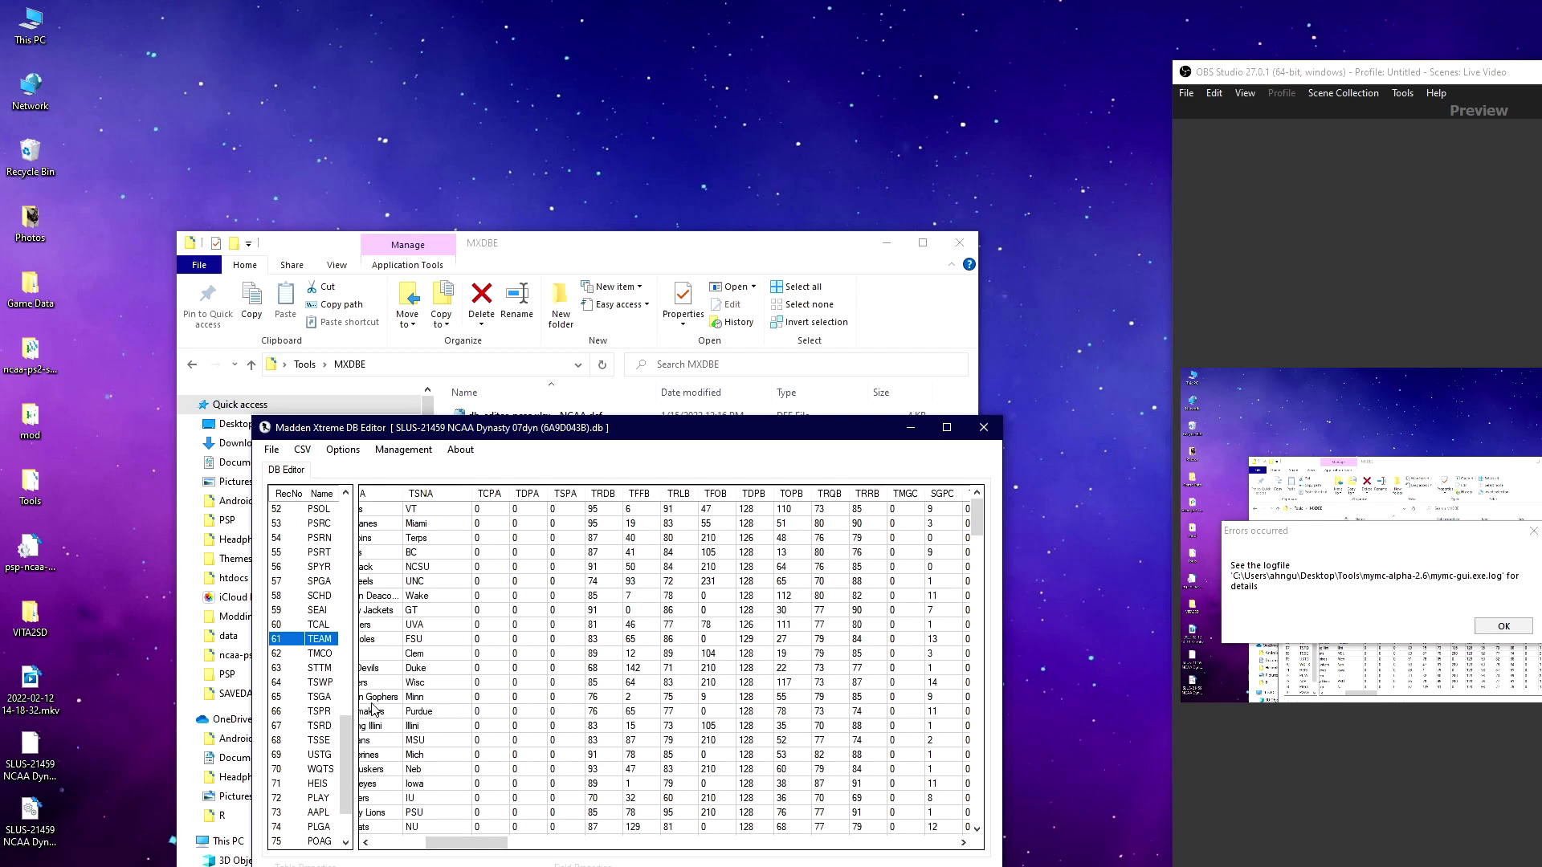
# Step: Review the DIVI, CONF and BOWL tables again to see how divisions, conferences and bowl tie-ins are defined
pyautogui.moveTo(347, 767); pyautogui.dragTo(363, 589)
pyautogui.click(321, 525)
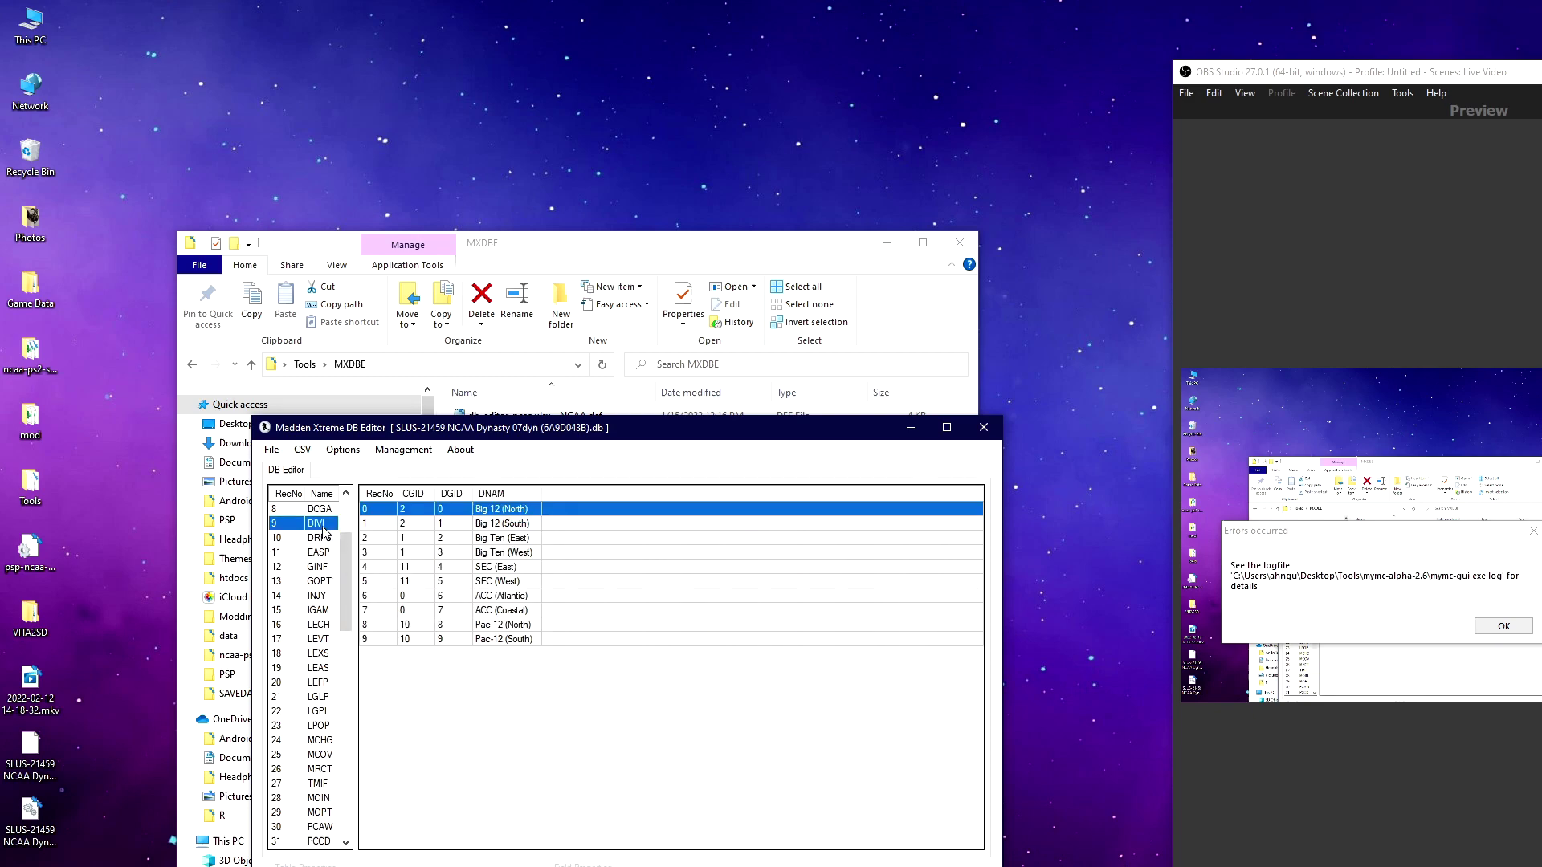
pyautogui.scroll(3, 323, 534)
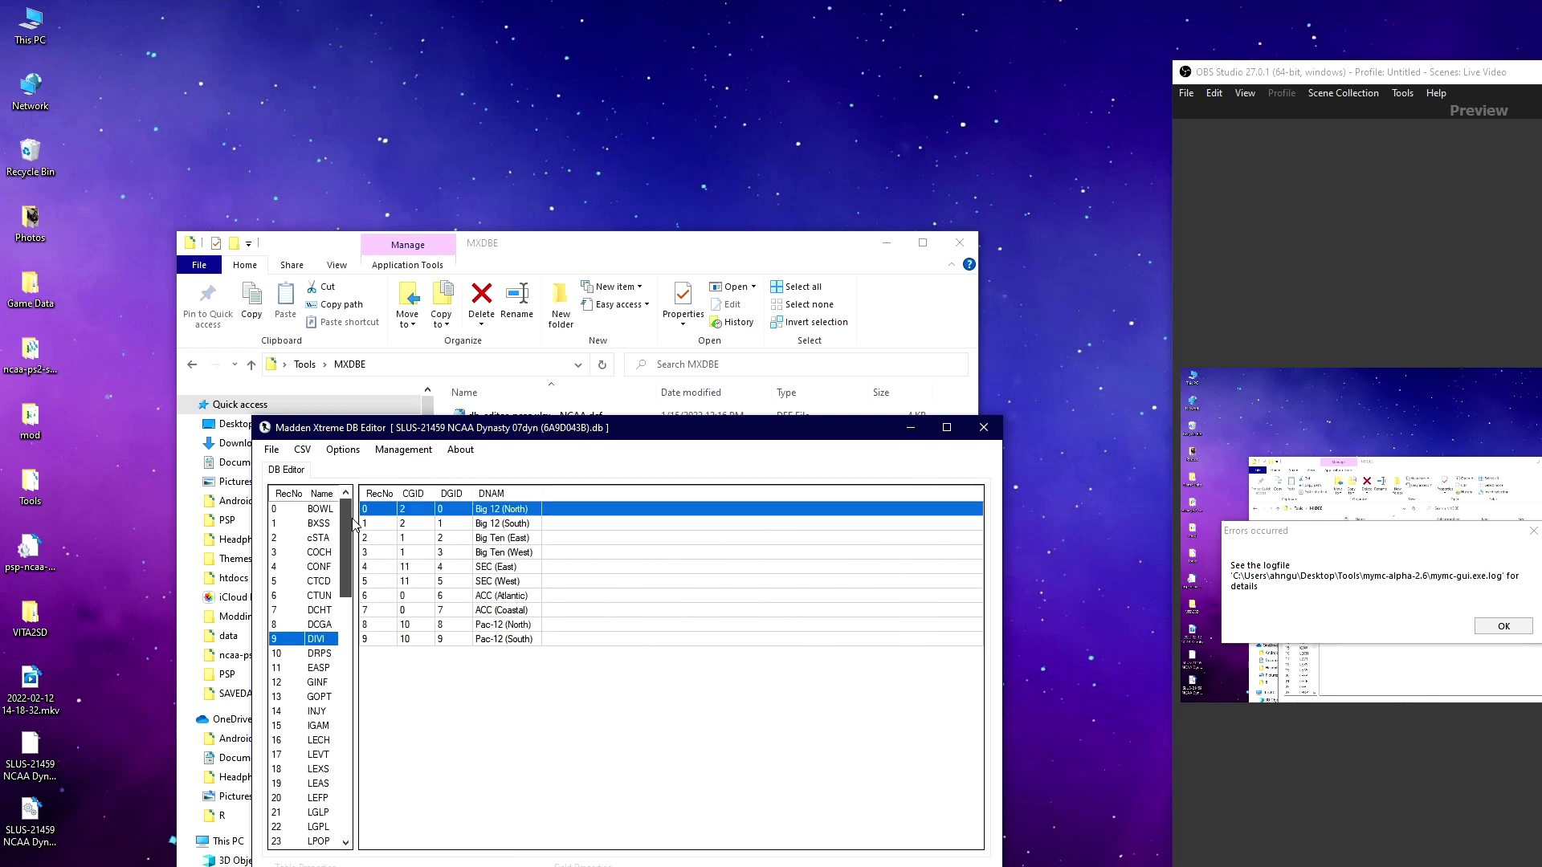
pyautogui.click(322, 567)
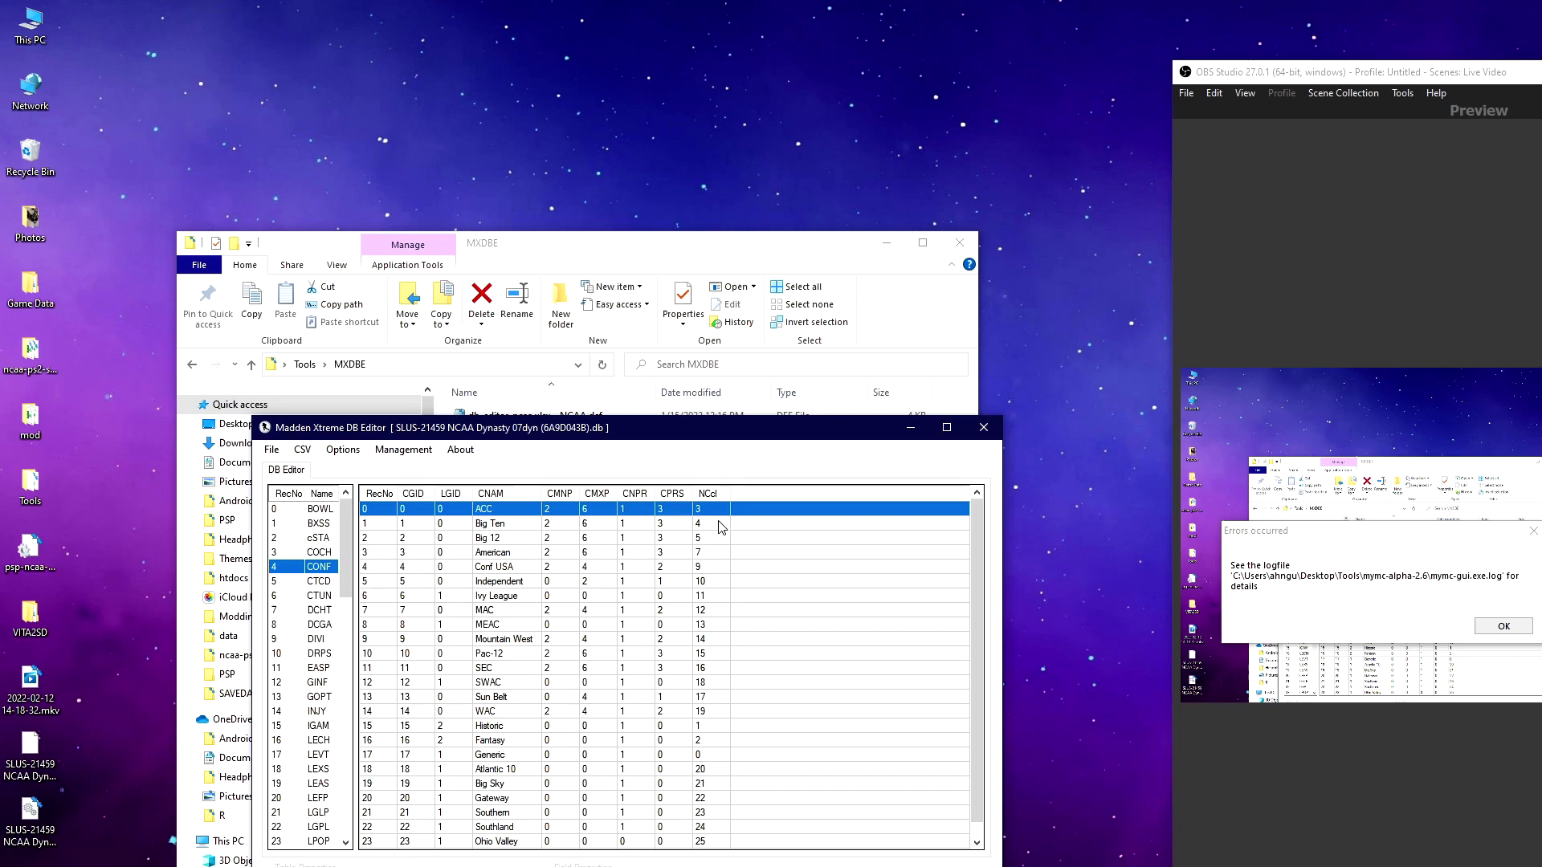
pyautogui.click(320, 509)
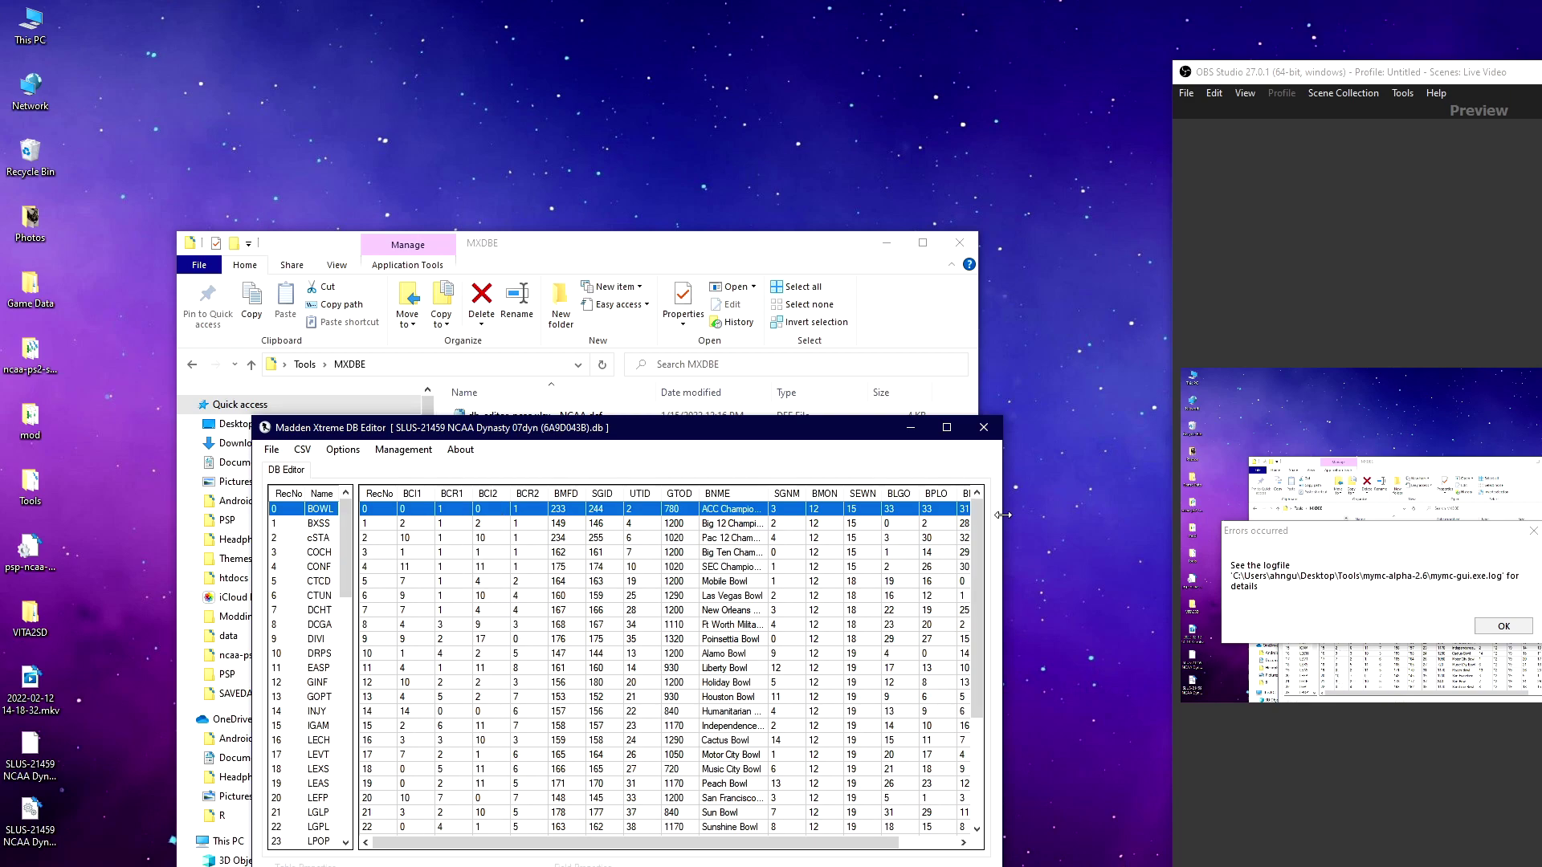
# Step: Dismiss the error message, minimize the open windows, and open NCAA-Realignment Designer.xlsx from the desktop's mod folder in Excel
pyautogui.click(1499, 626)
pyautogui.click(910, 427)
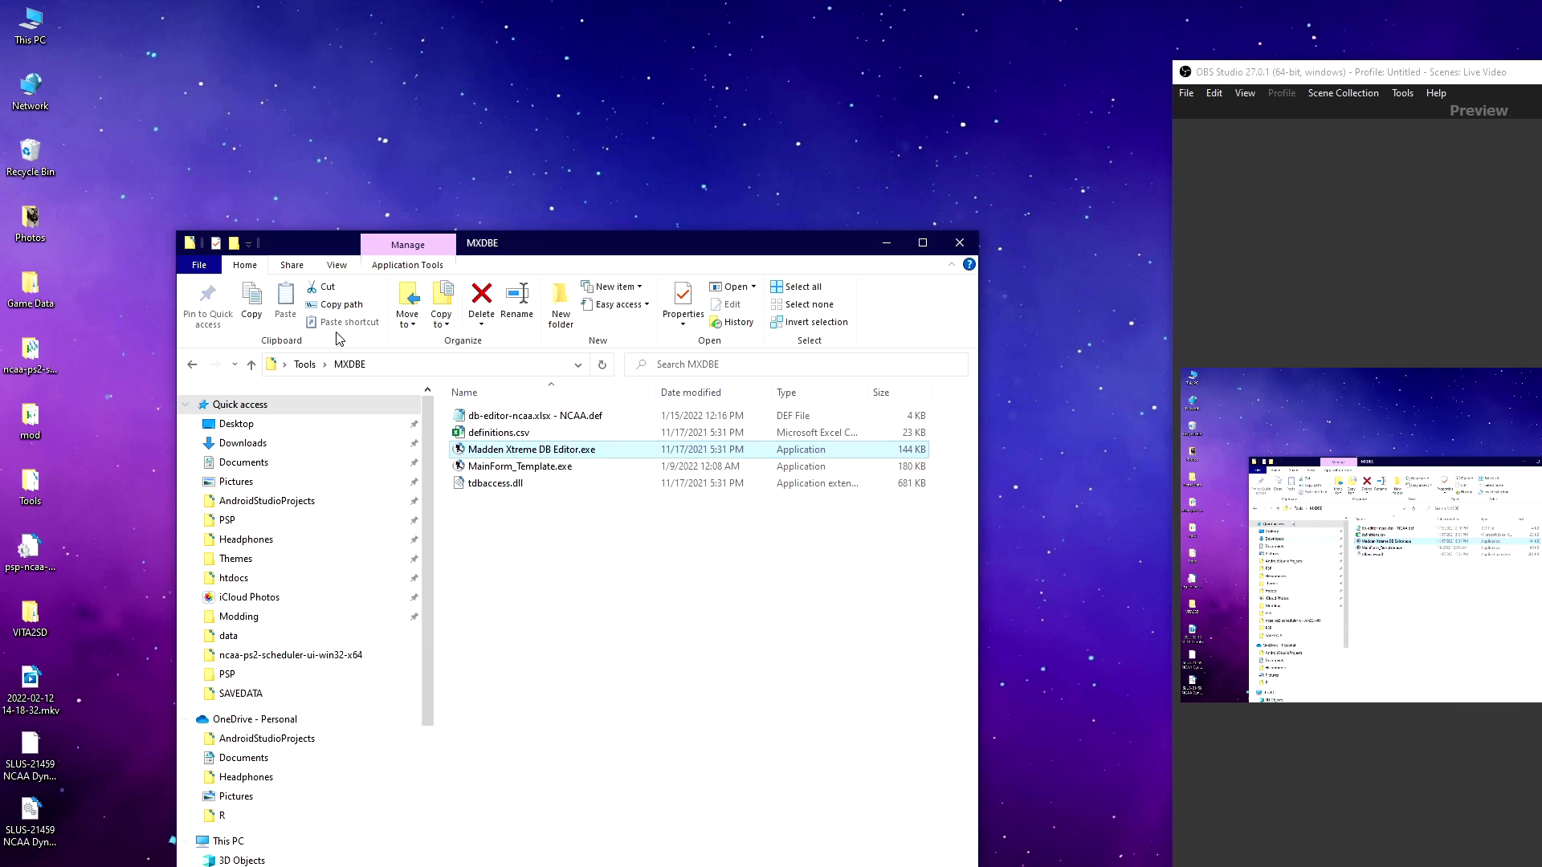
pyautogui.click(887, 243)
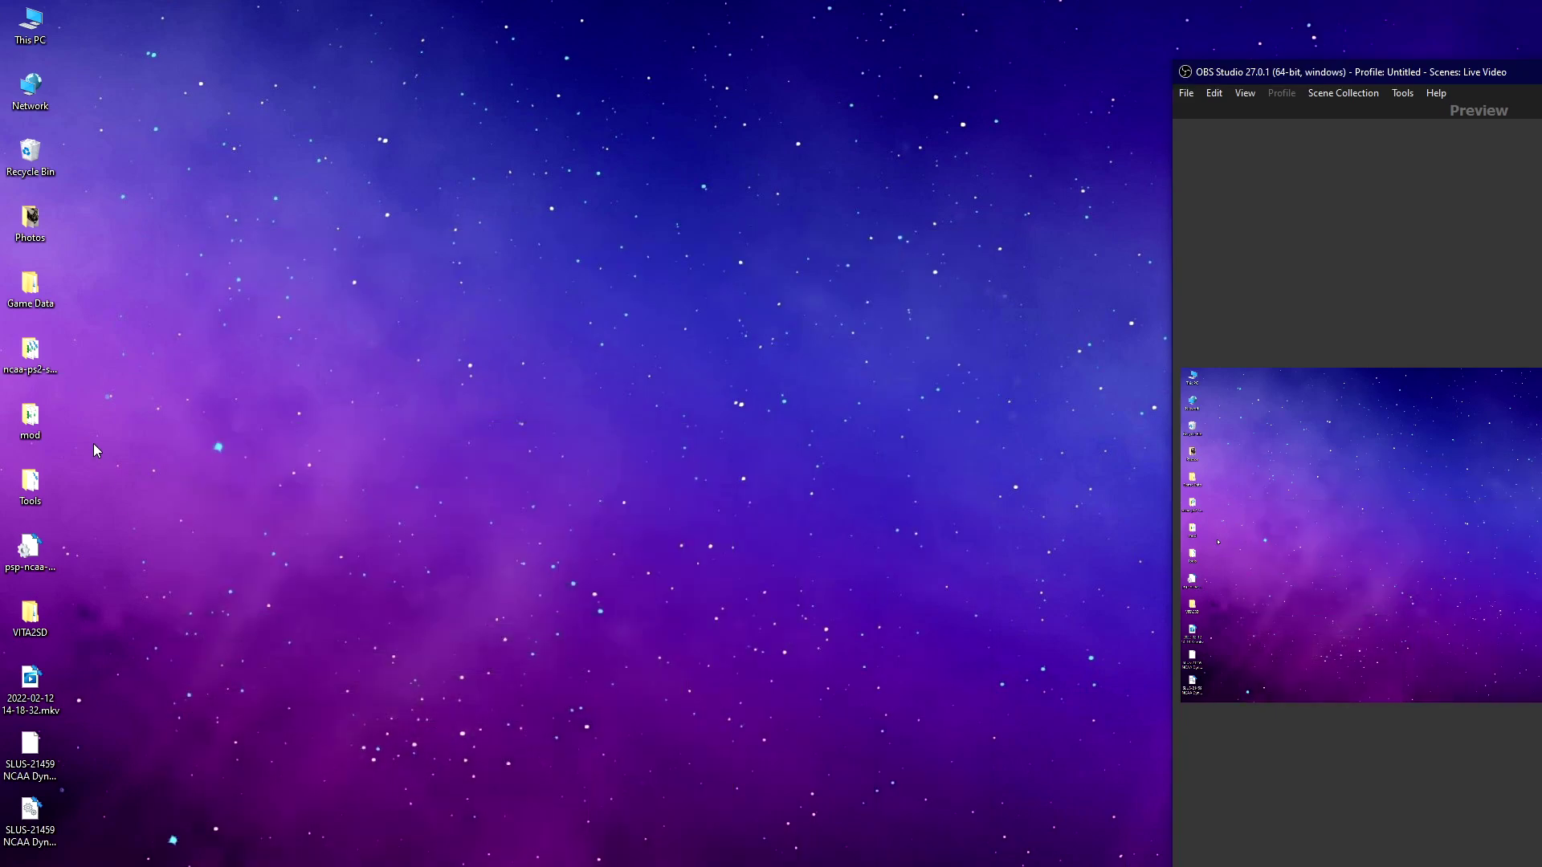
pyautogui.click(36, 486)
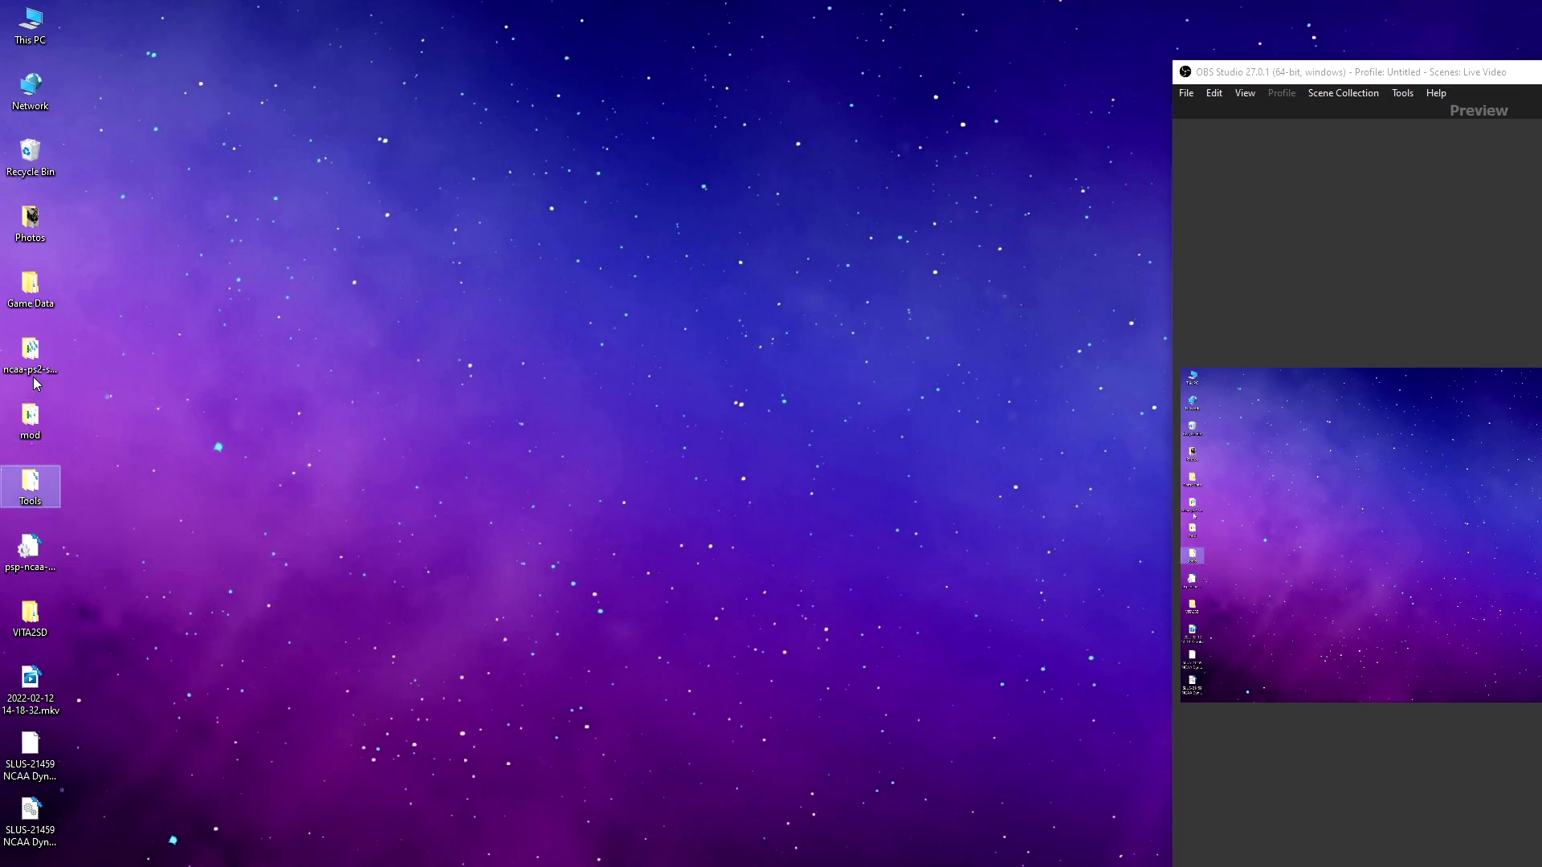
pyautogui.doubleClick(31, 418)
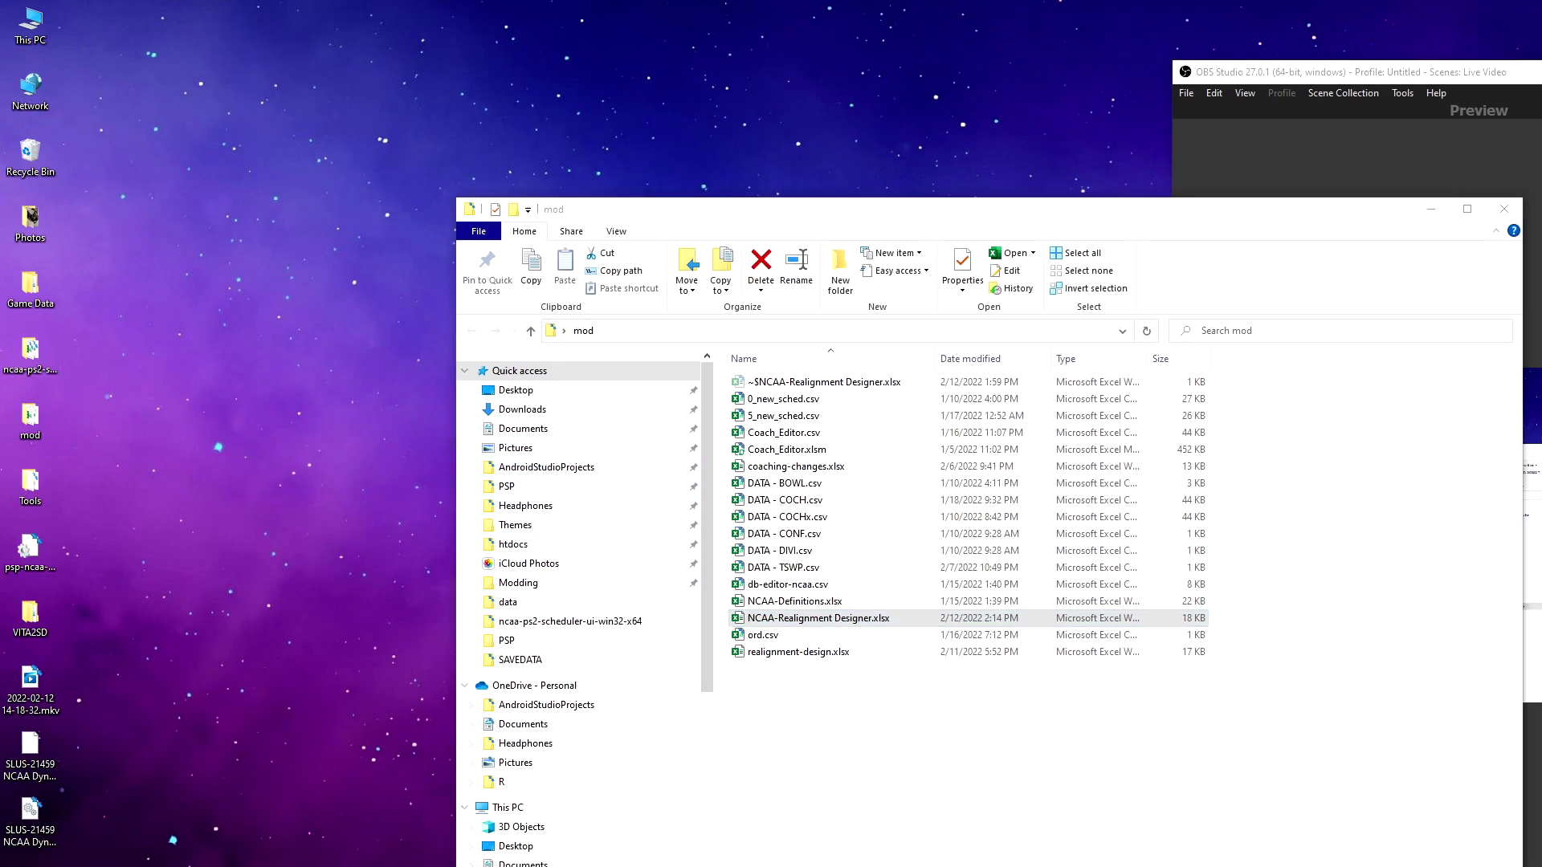
pyautogui.doubleClick(819, 618)
# Step: Examine the ORIGINAL - NCAA 2006 block, covering its conferences, divisions and the teams listed under each one
pyautogui.scroll(5, 522, 571)
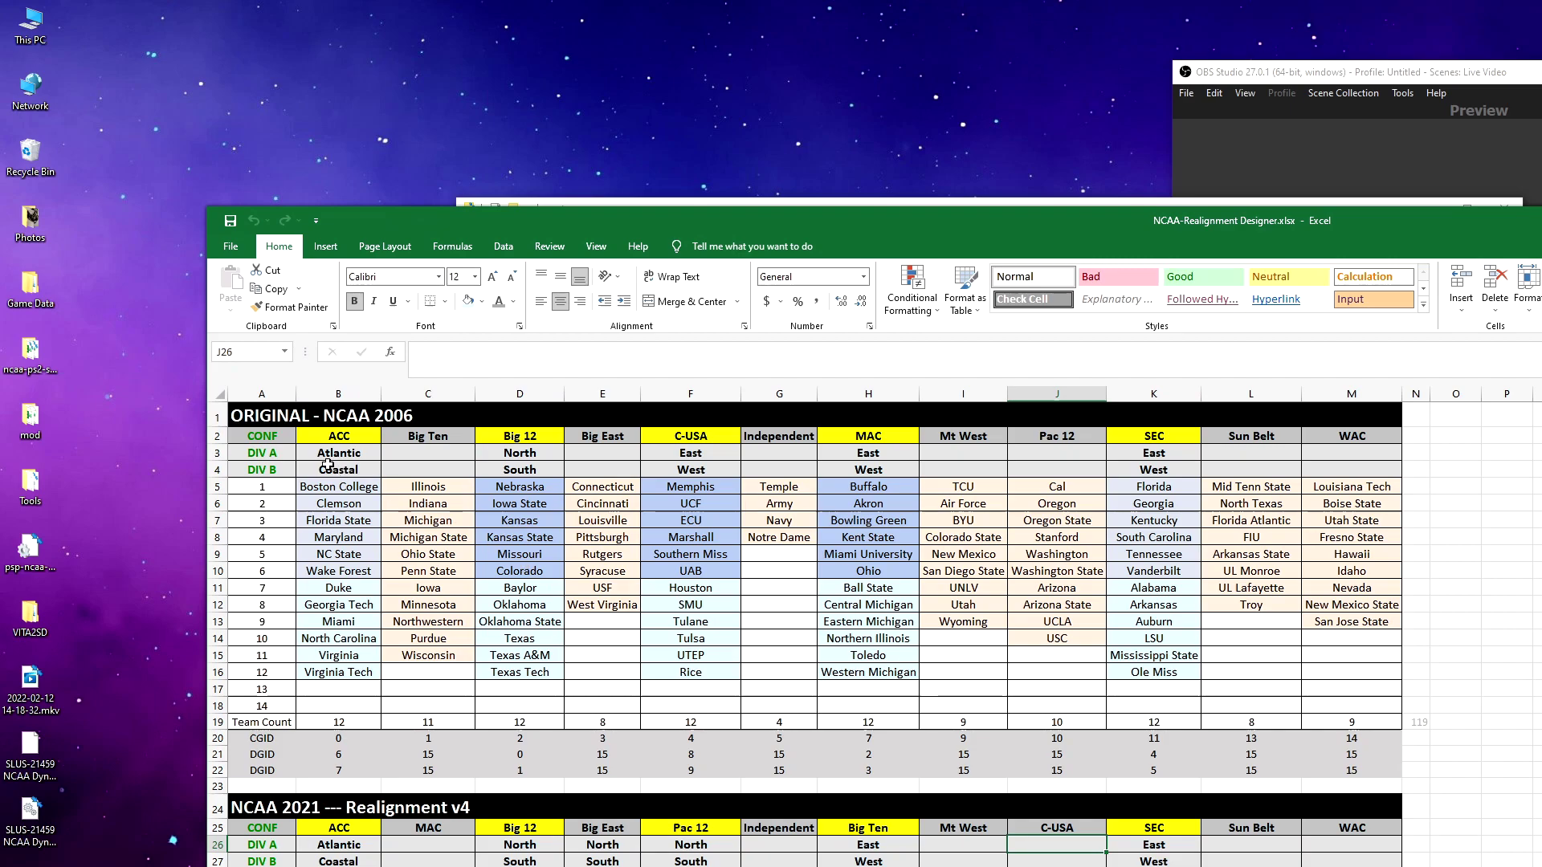
pyautogui.moveTo(313, 415); pyautogui.dragTo(1331, 742)
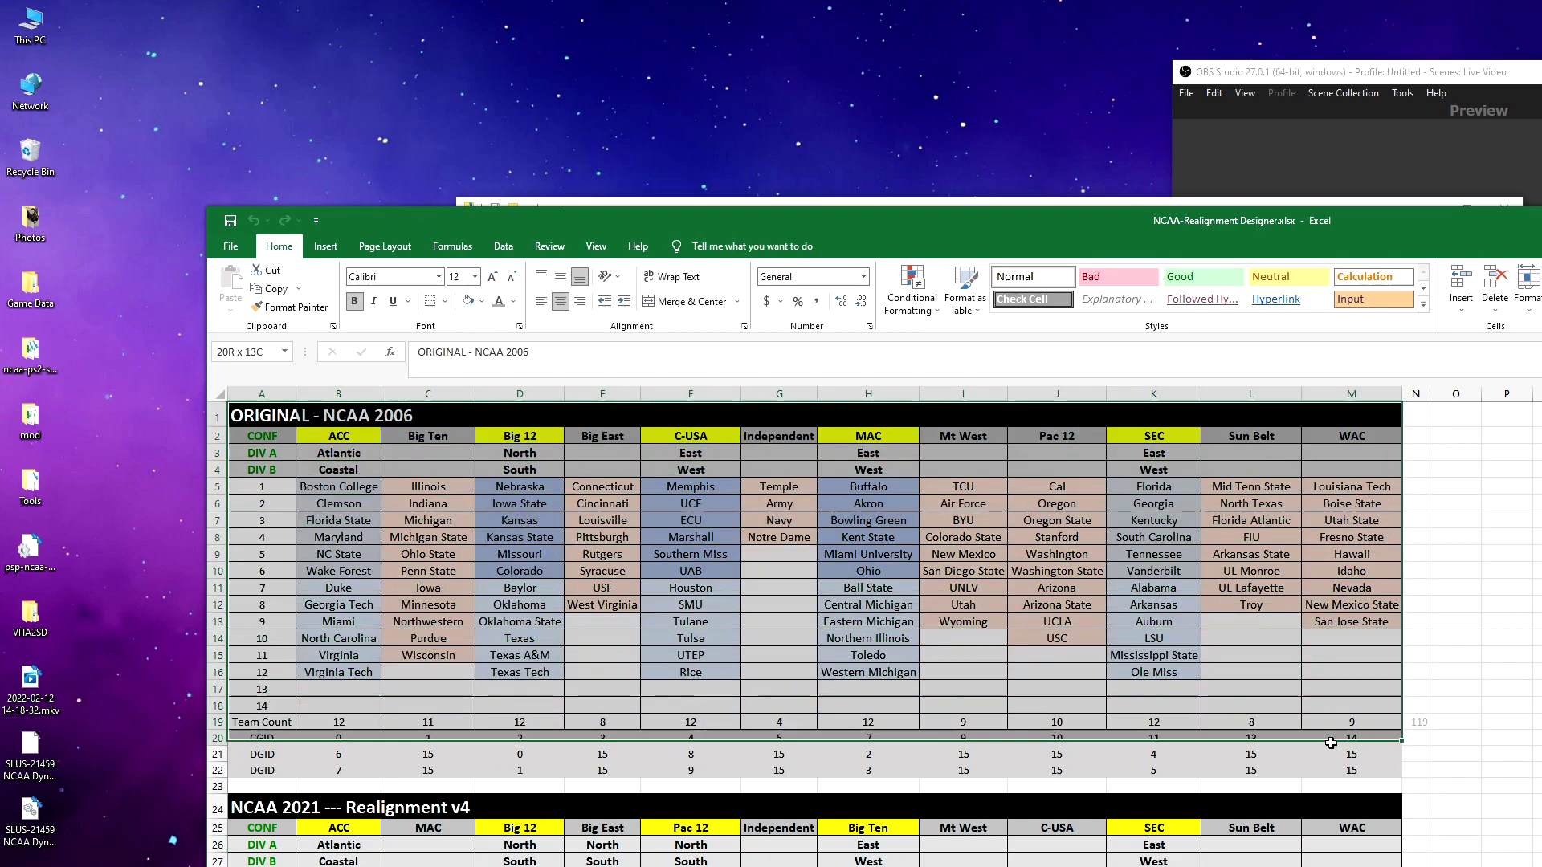
pyautogui.click(361, 569)
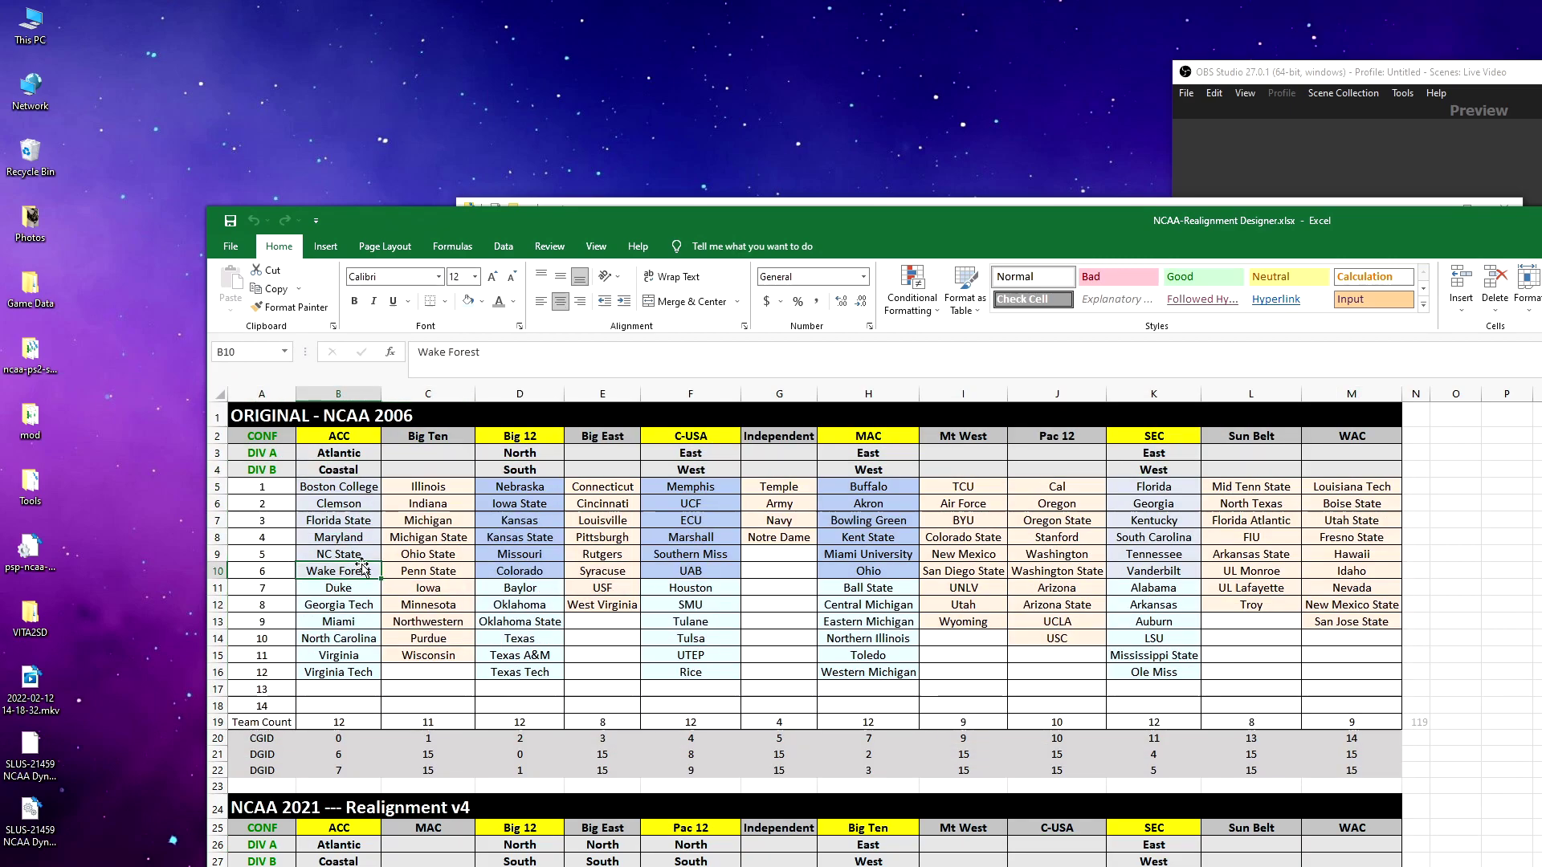
pyautogui.moveTo(339, 484); pyautogui.dragTo(1365, 675)
pyautogui.click(594, 536)
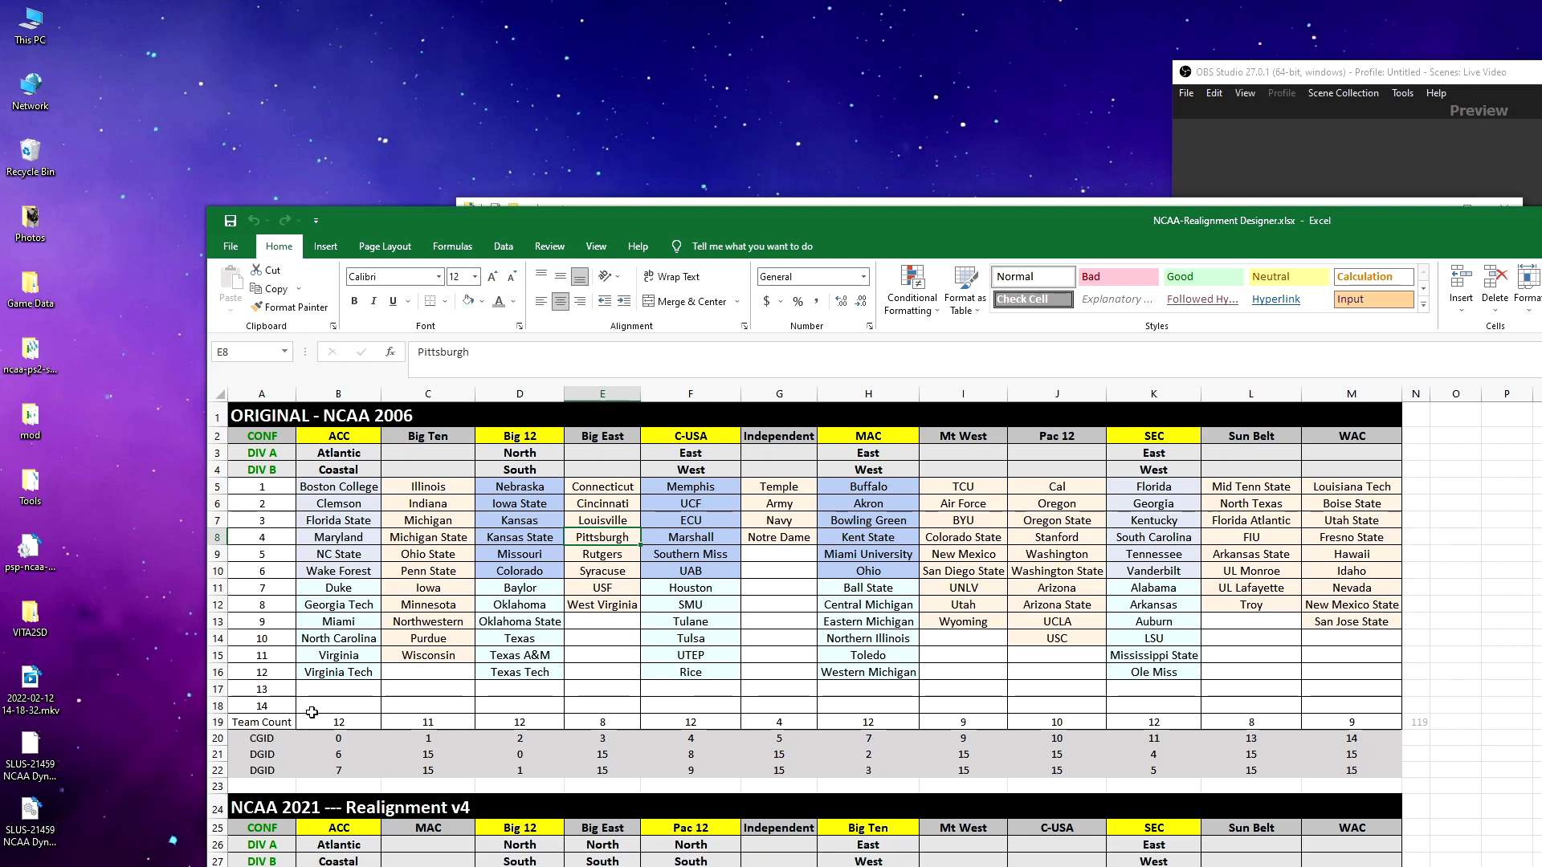
# Step: Check the CGID and DGID rows under the original ACC, Big Ten and Big East columns
pyautogui.click(343, 742)
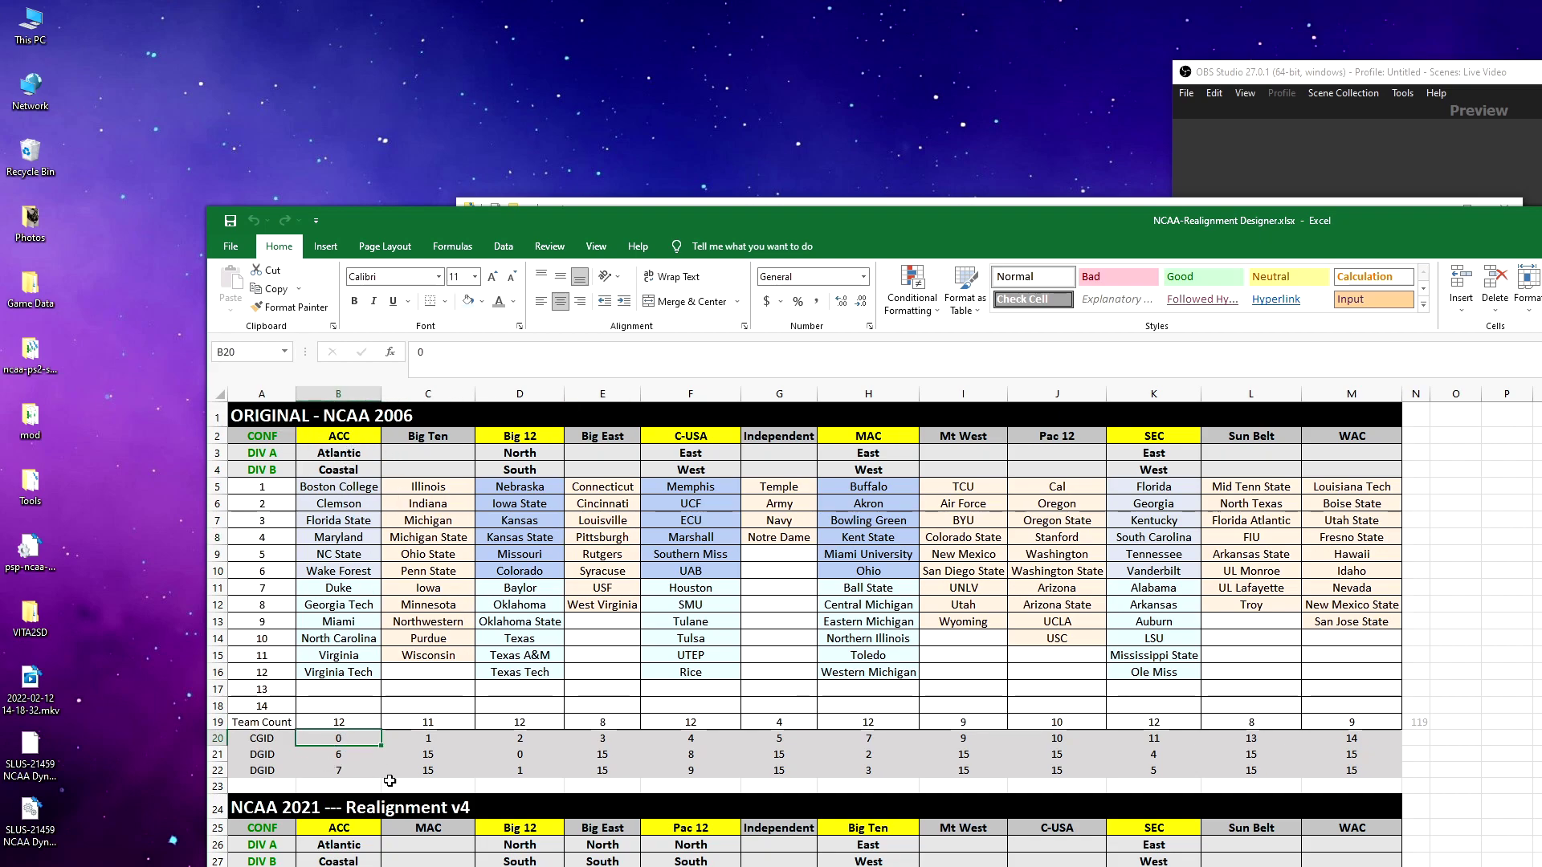
pyautogui.click(423, 738)
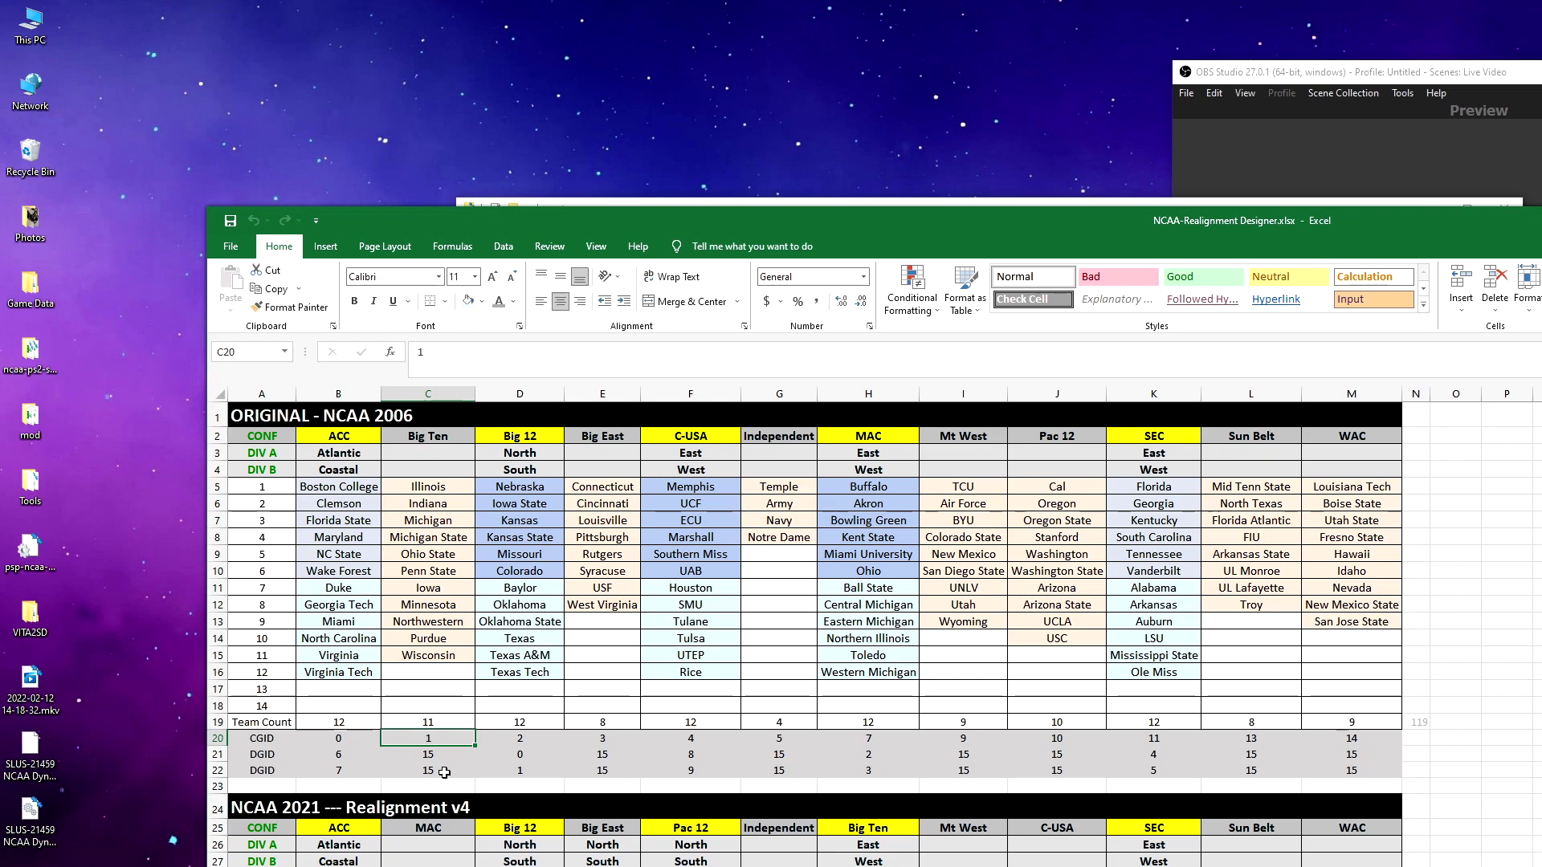
pyautogui.click(438, 755)
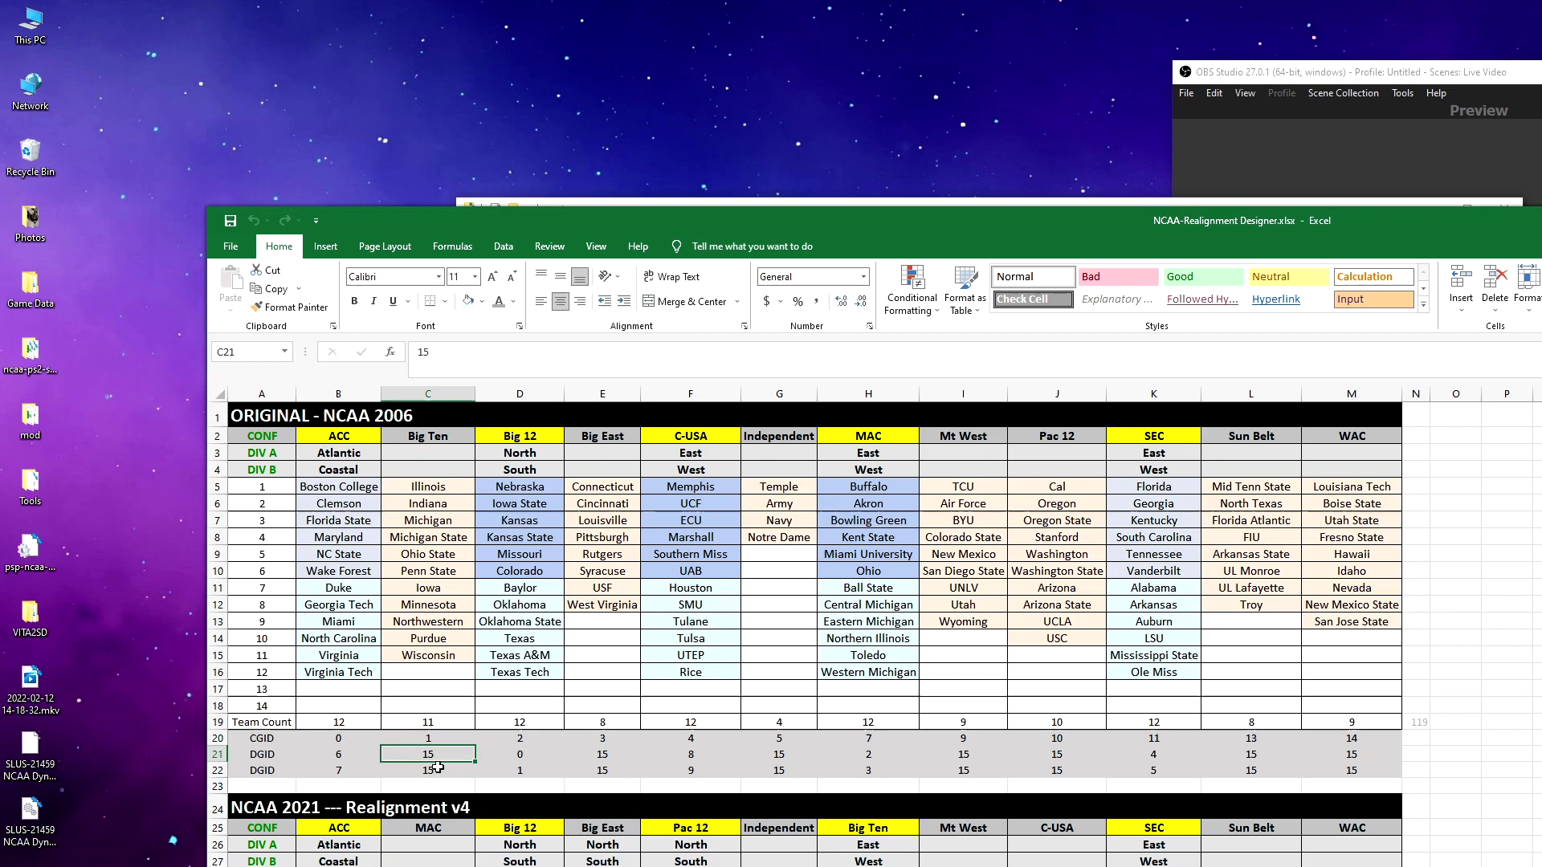
pyautogui.click(602, 754)
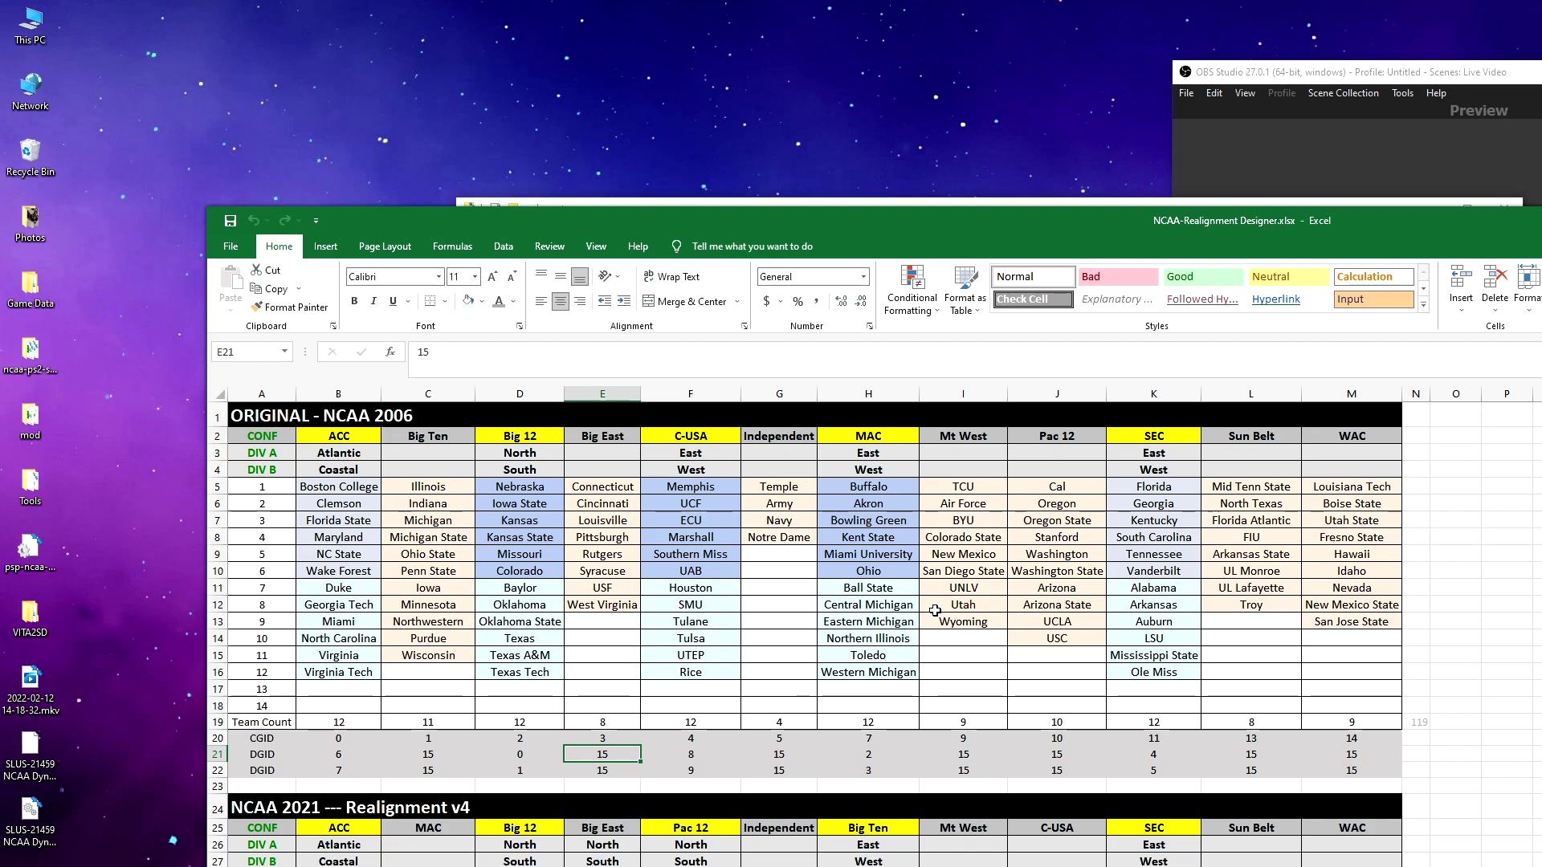
# Step: Compare the original 2006 conference layout with the NCAA 2021 Realignment v4 block below it
pyautogui.scroll(-3, 933, 612)
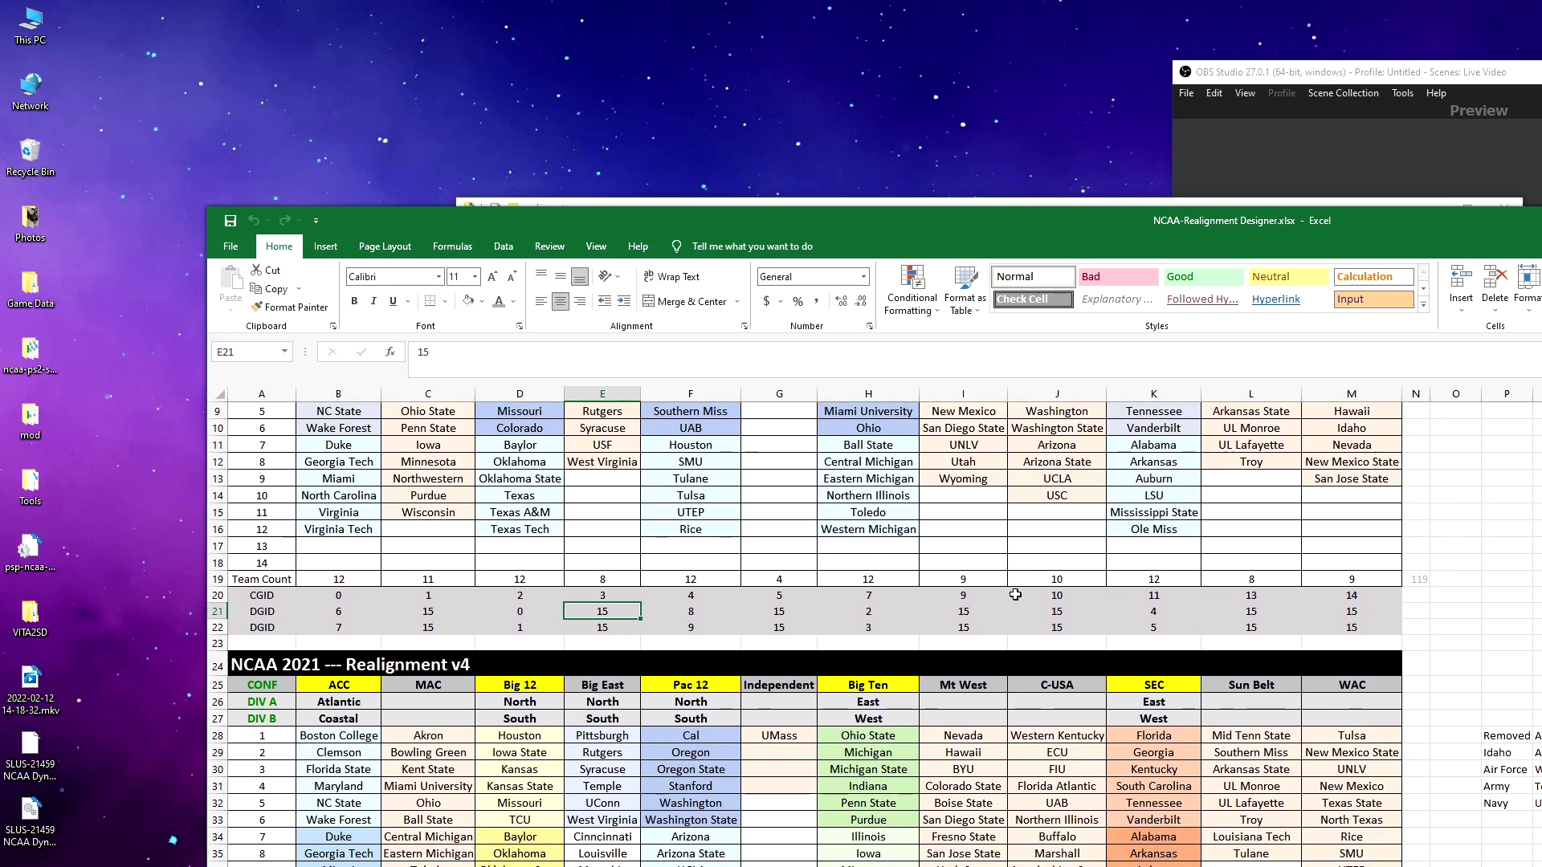
pyautogui.scroll(3, 642, 716)
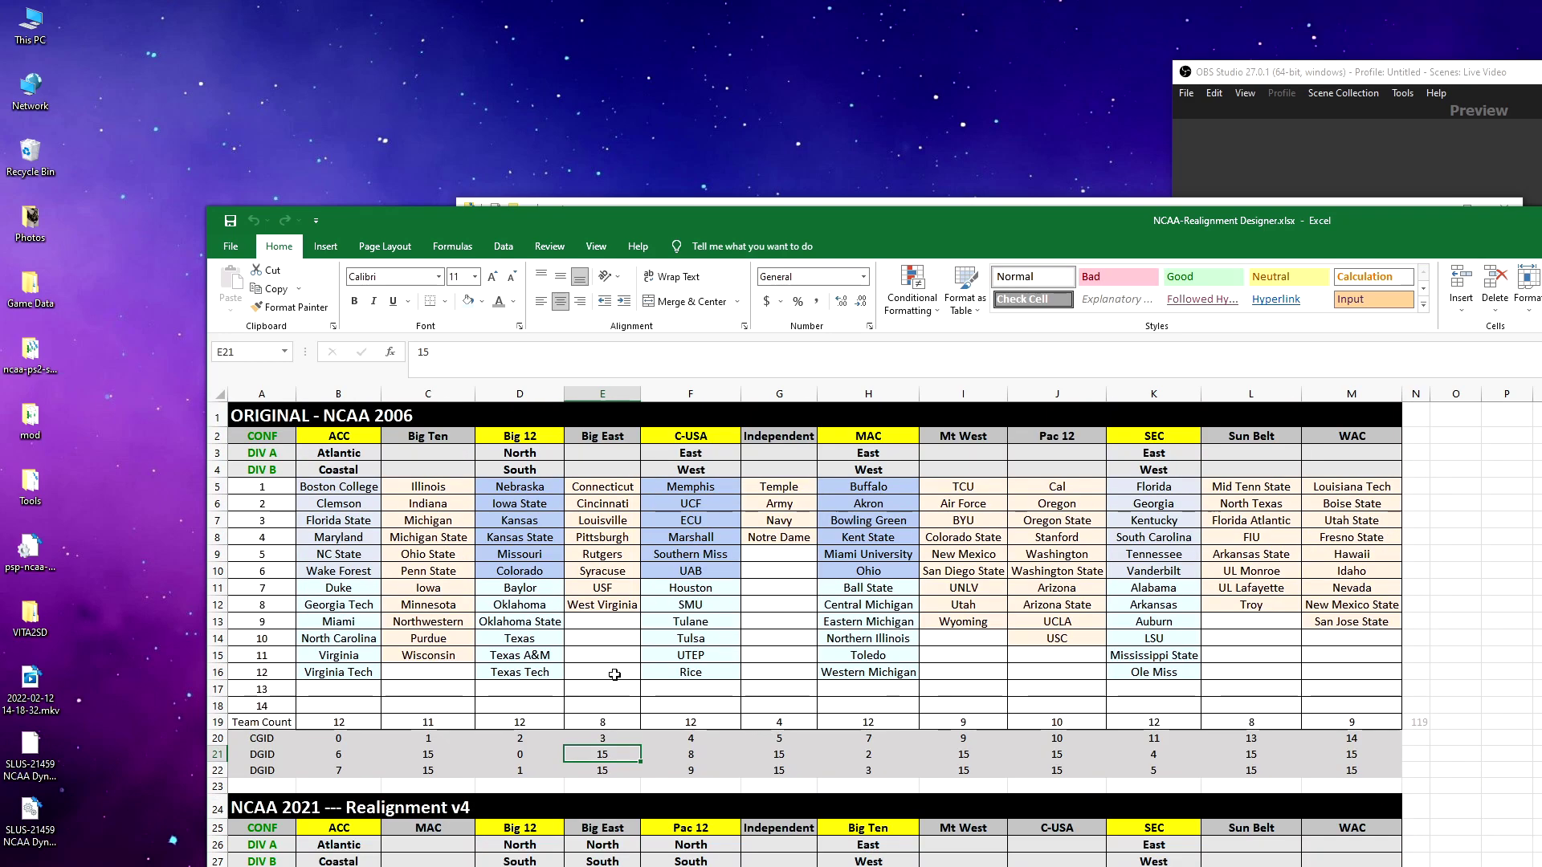
pyautogui.scroll(-3, 754, 655)
pyautogui.scroll(3, 757, 654)
pyautogui.scroll(-3, 759, 654)
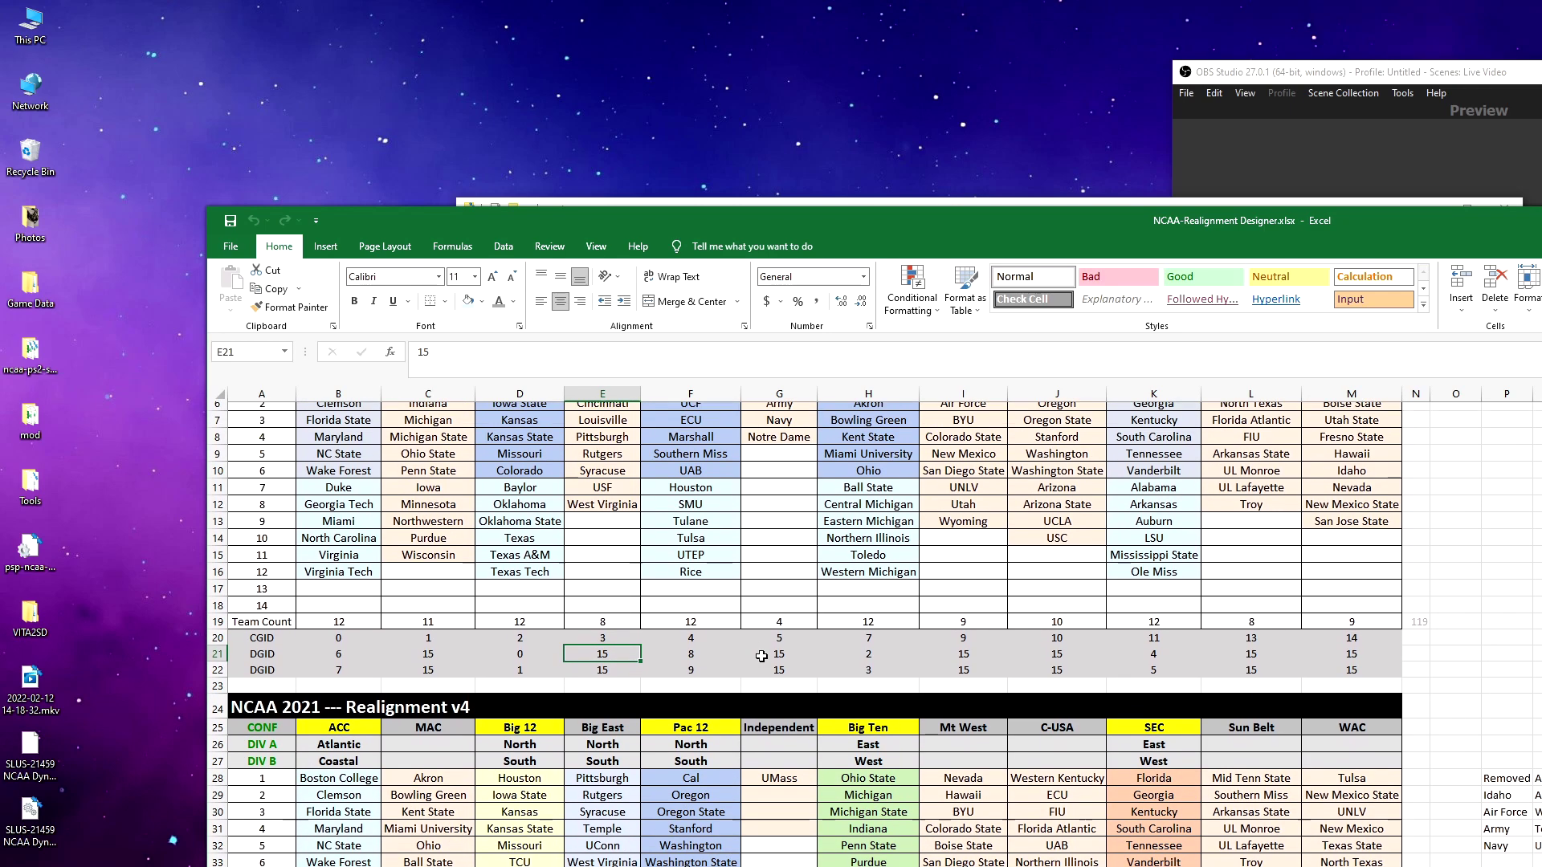
pyautogui.scroll(2, 762, 656)
pyautogui.scroll(-2, 761, 656)
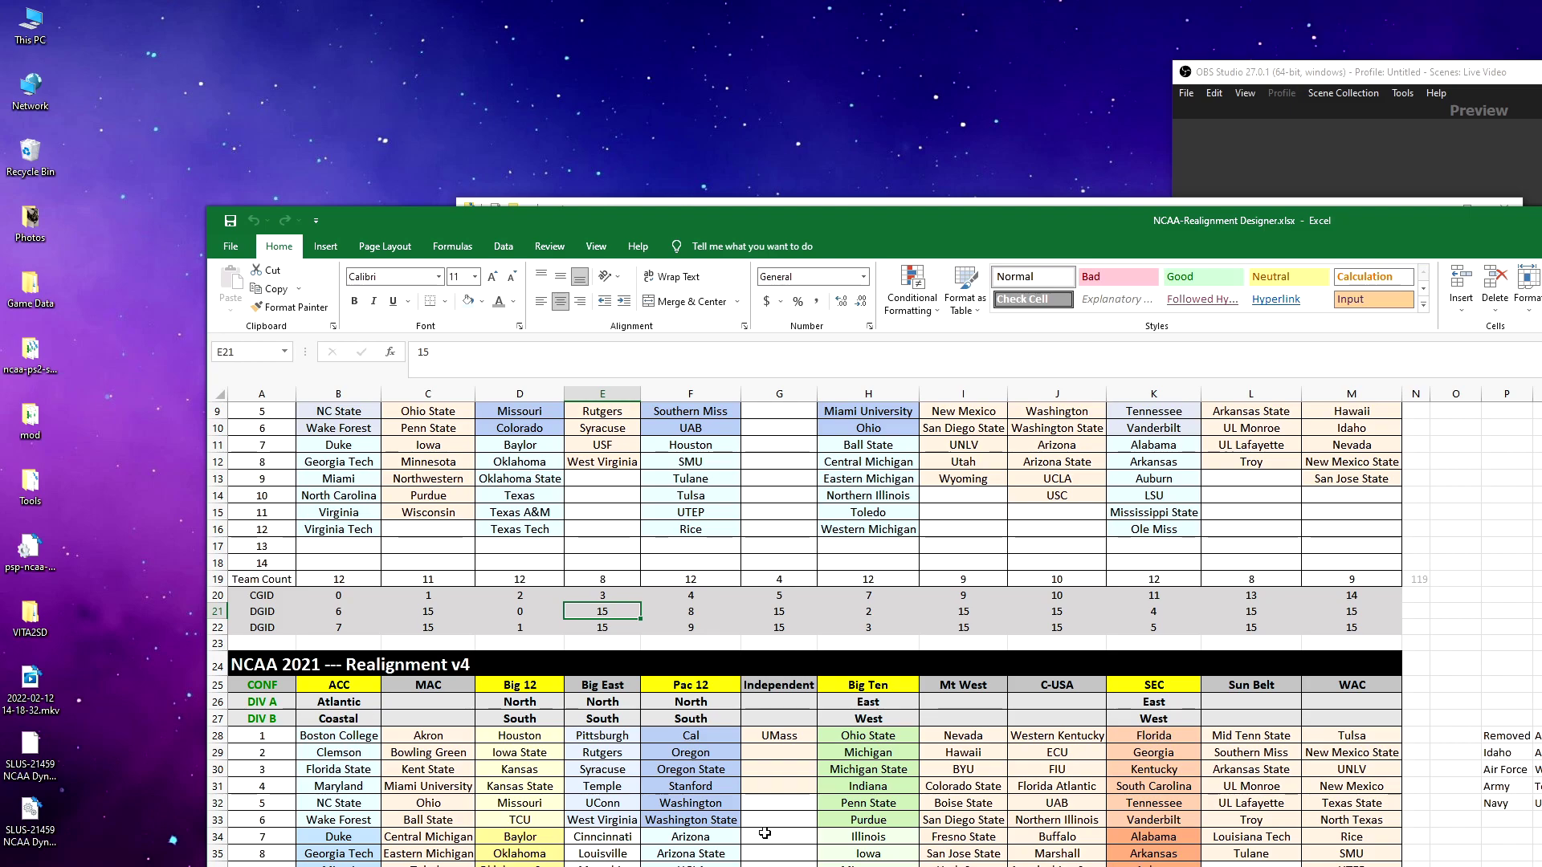
pyautogui.scroll(3, 764, 833)
pyautogui.scroll(-3, 755, 839)
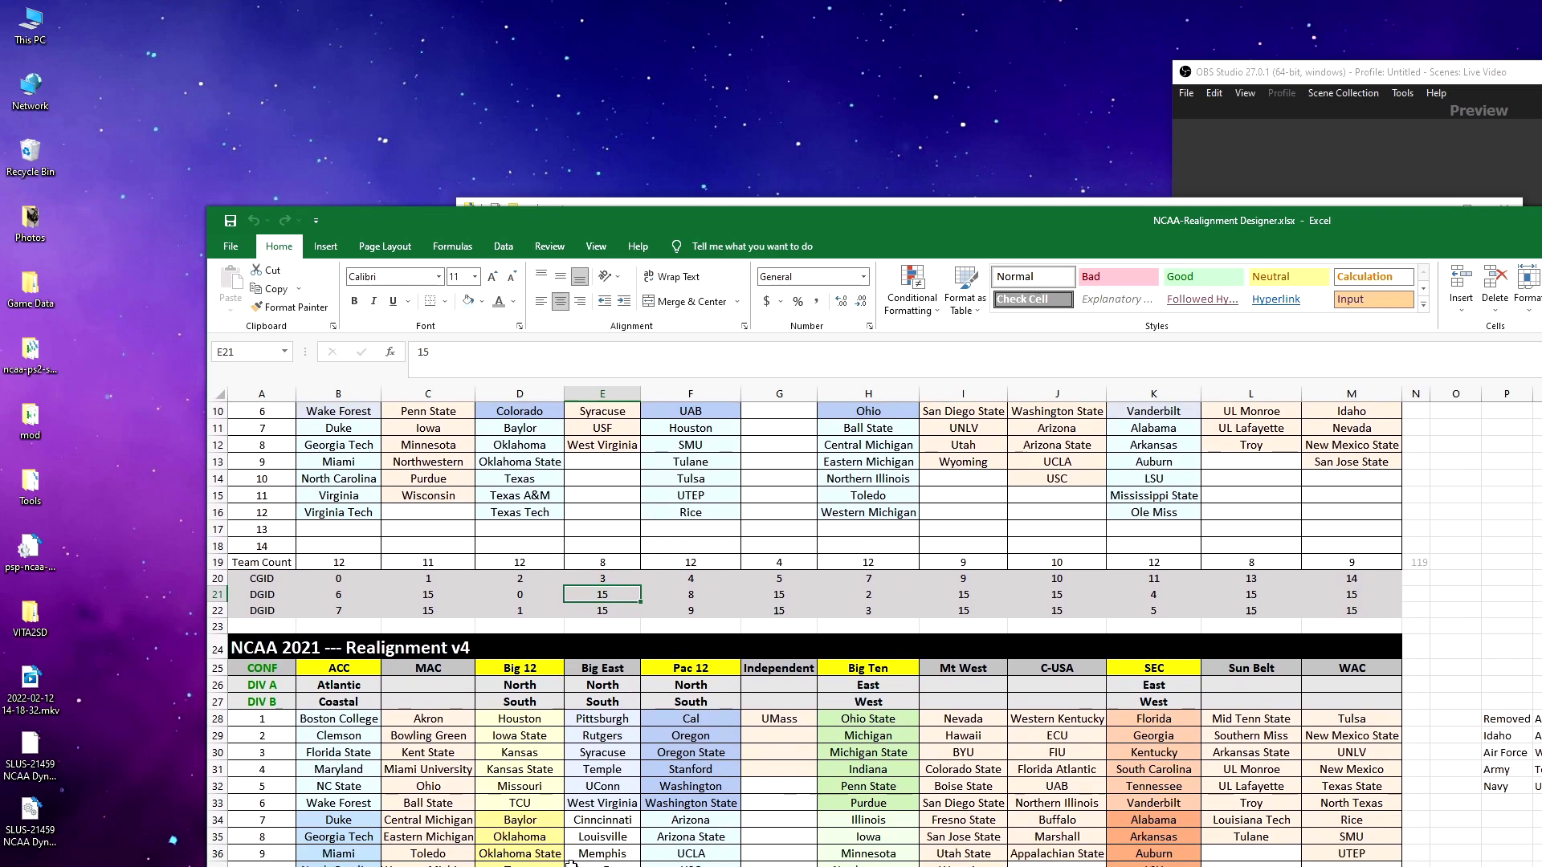
pyautogui.scroll(-1, 571, 859)
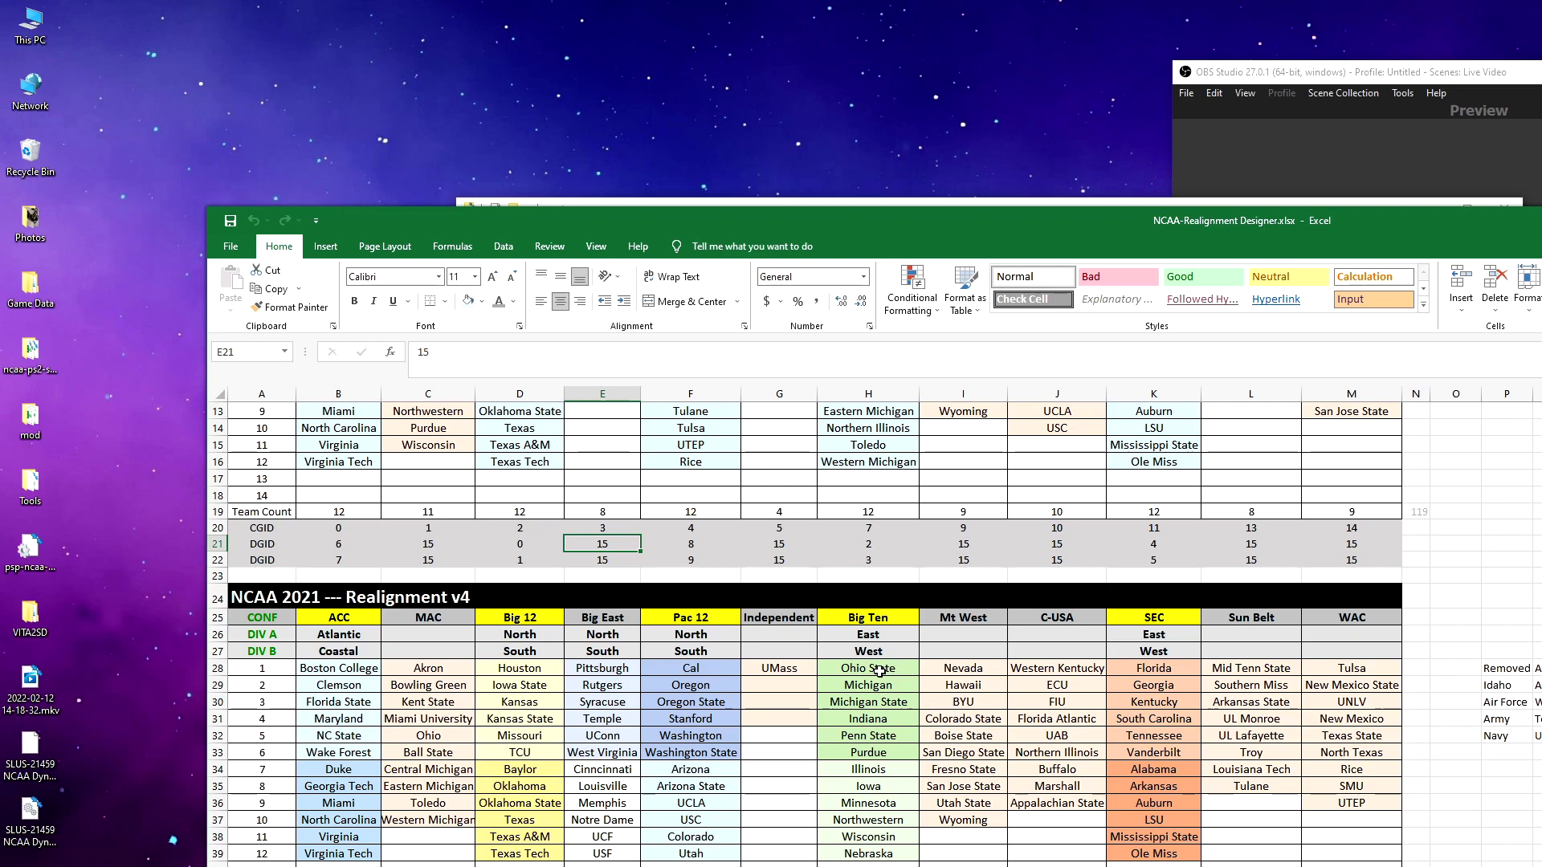
# Step: Highlight the Big East teams from Pittsburgh to UCF in the realignment block and compare them with the original layout
pyautogui.moveTo(602, 670); pyautogui.dragTo(607, 817)
pyautogui.moveTo(606, 838); pyautogui.dragTo(607, 839)
pyautogui.hotkey('ctrl', 'v')
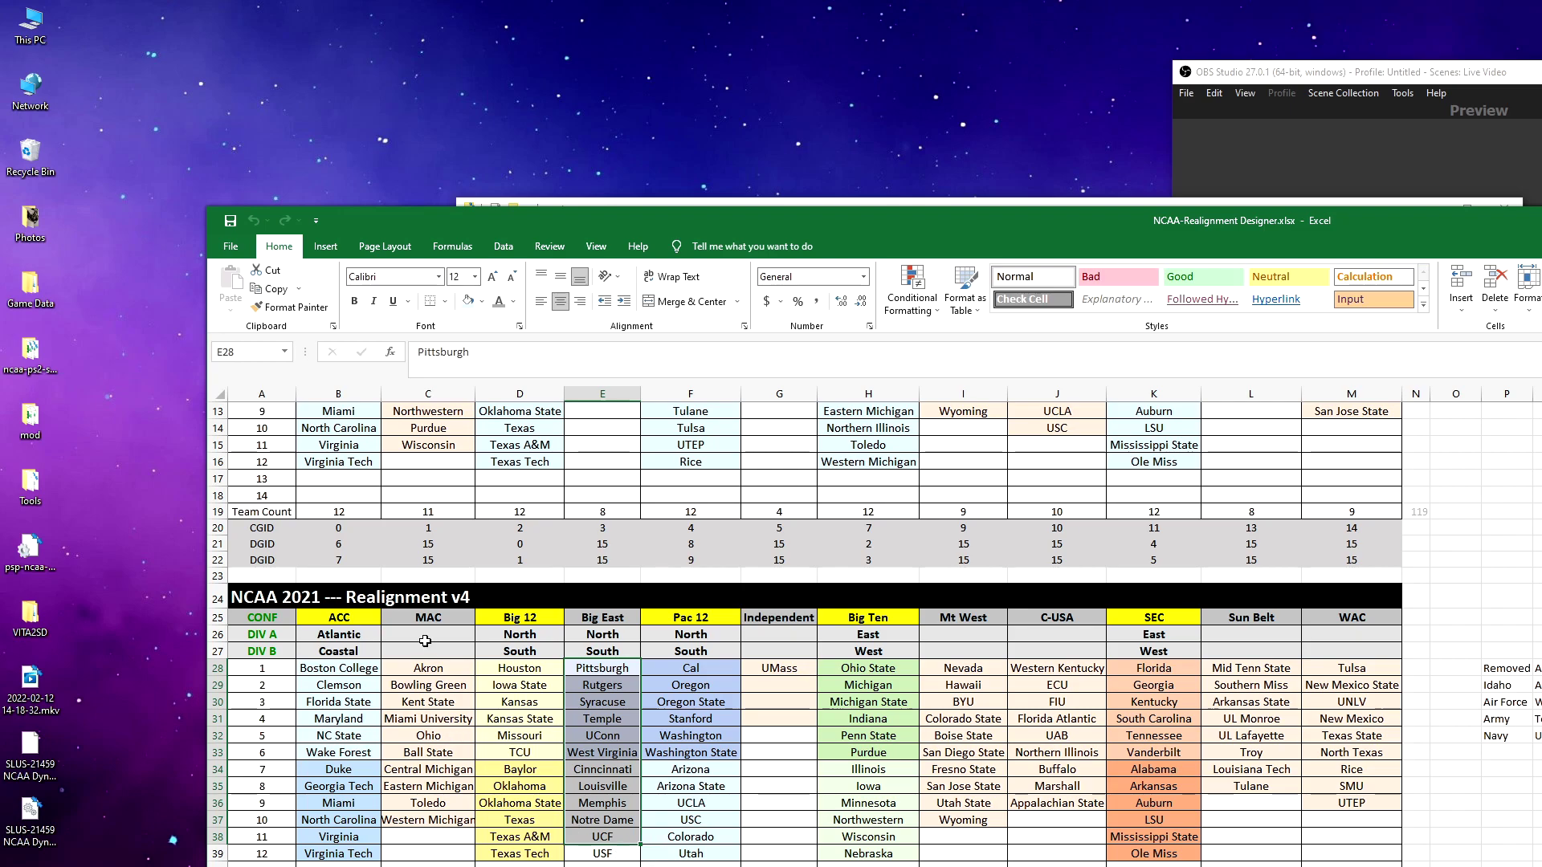
pyautogui.scroll(4, 416, 695)
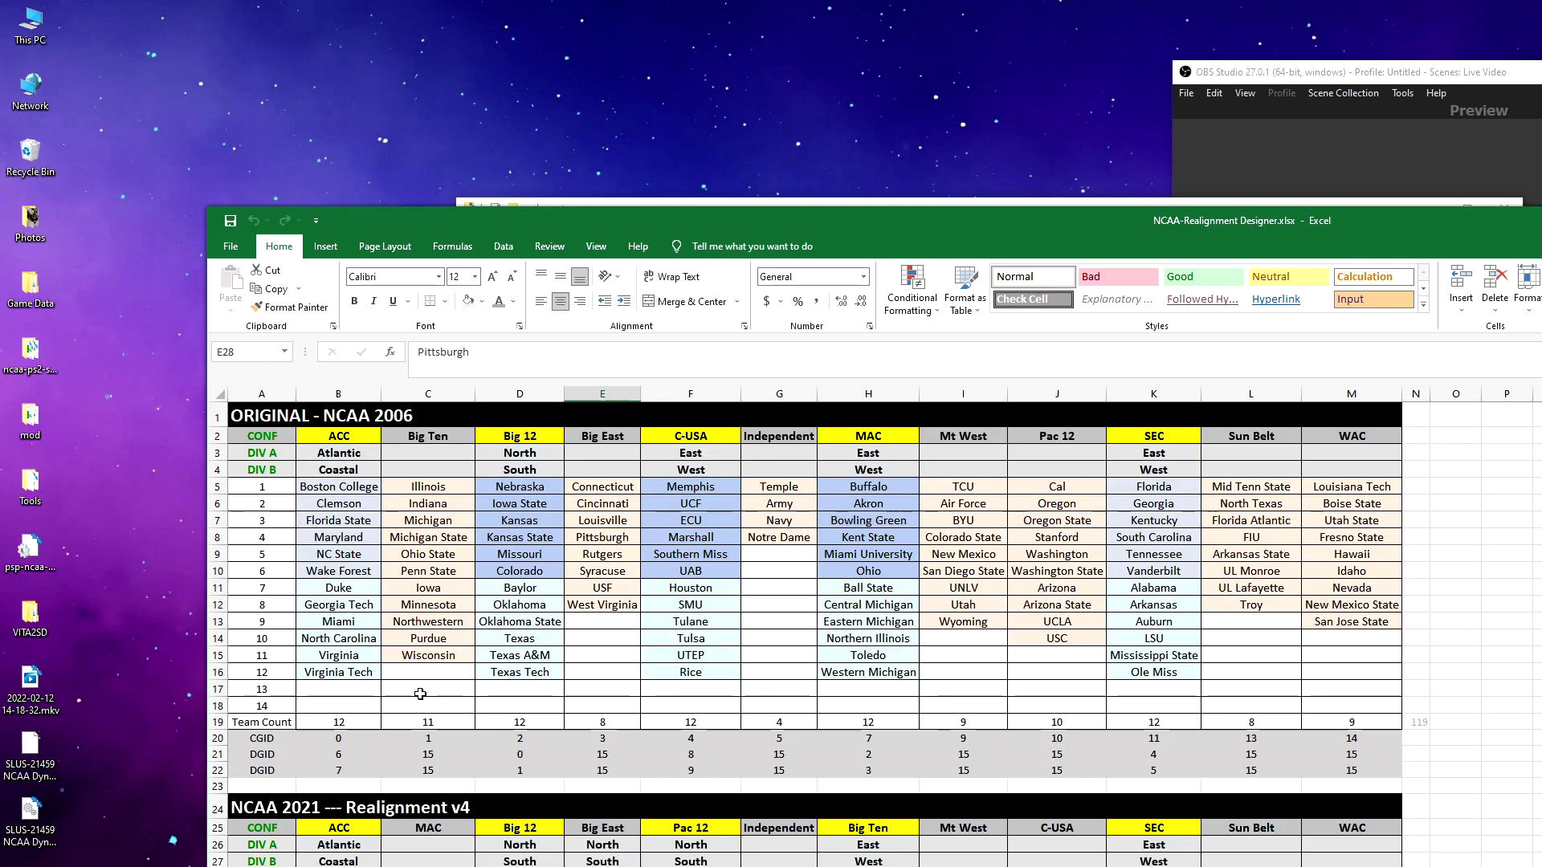
pyautogui.scroll(-5, 843, 634)
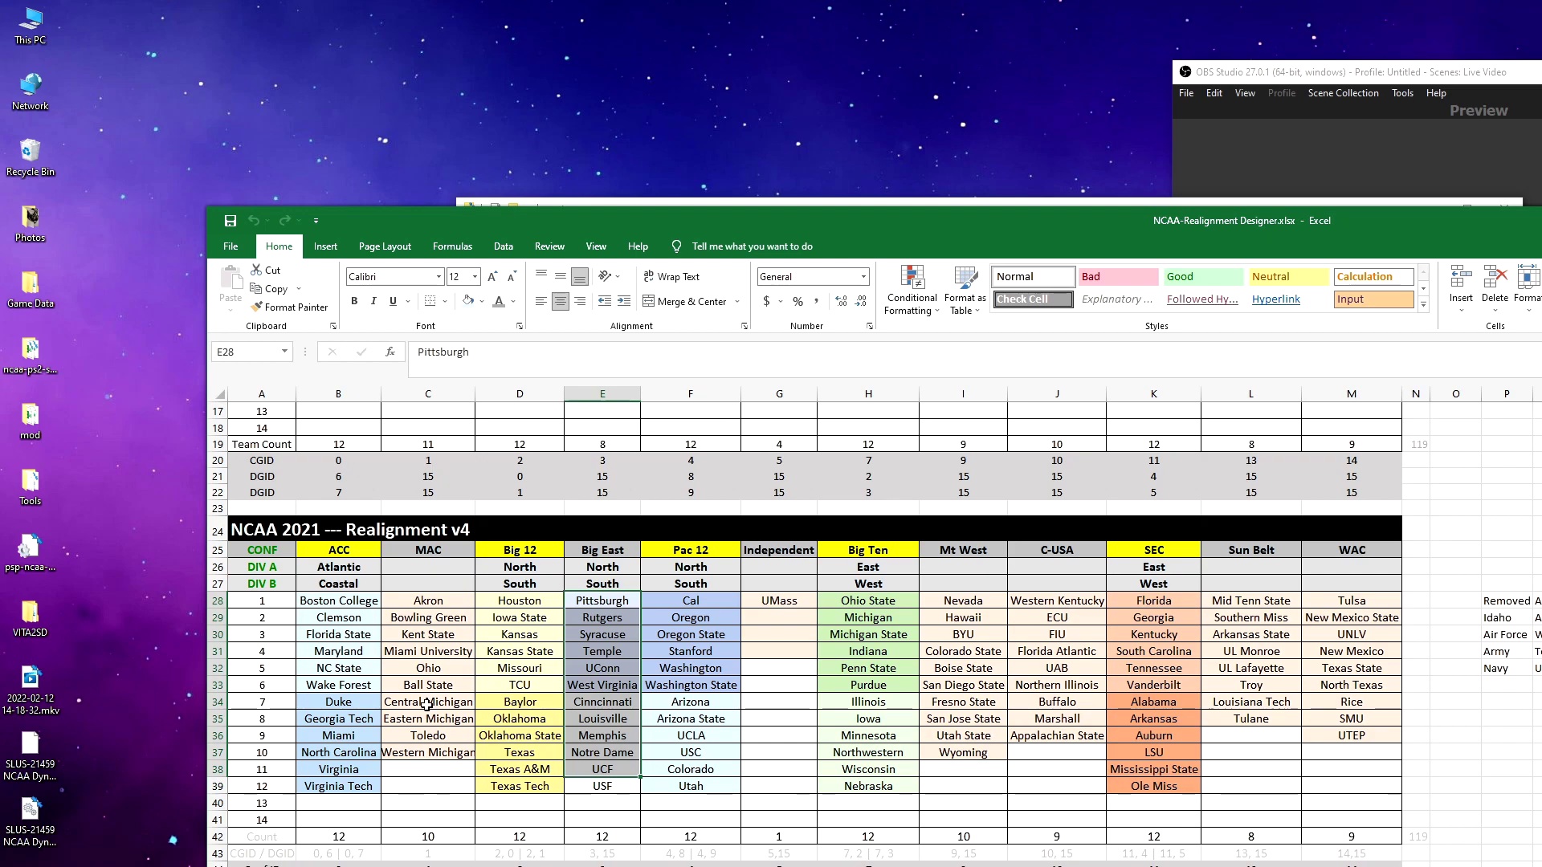
# Step: Compare the MAC, Big Ten and Pac 12 column positions in the realignment block with their original 2006 positions
pyautogui.click(428, 865)
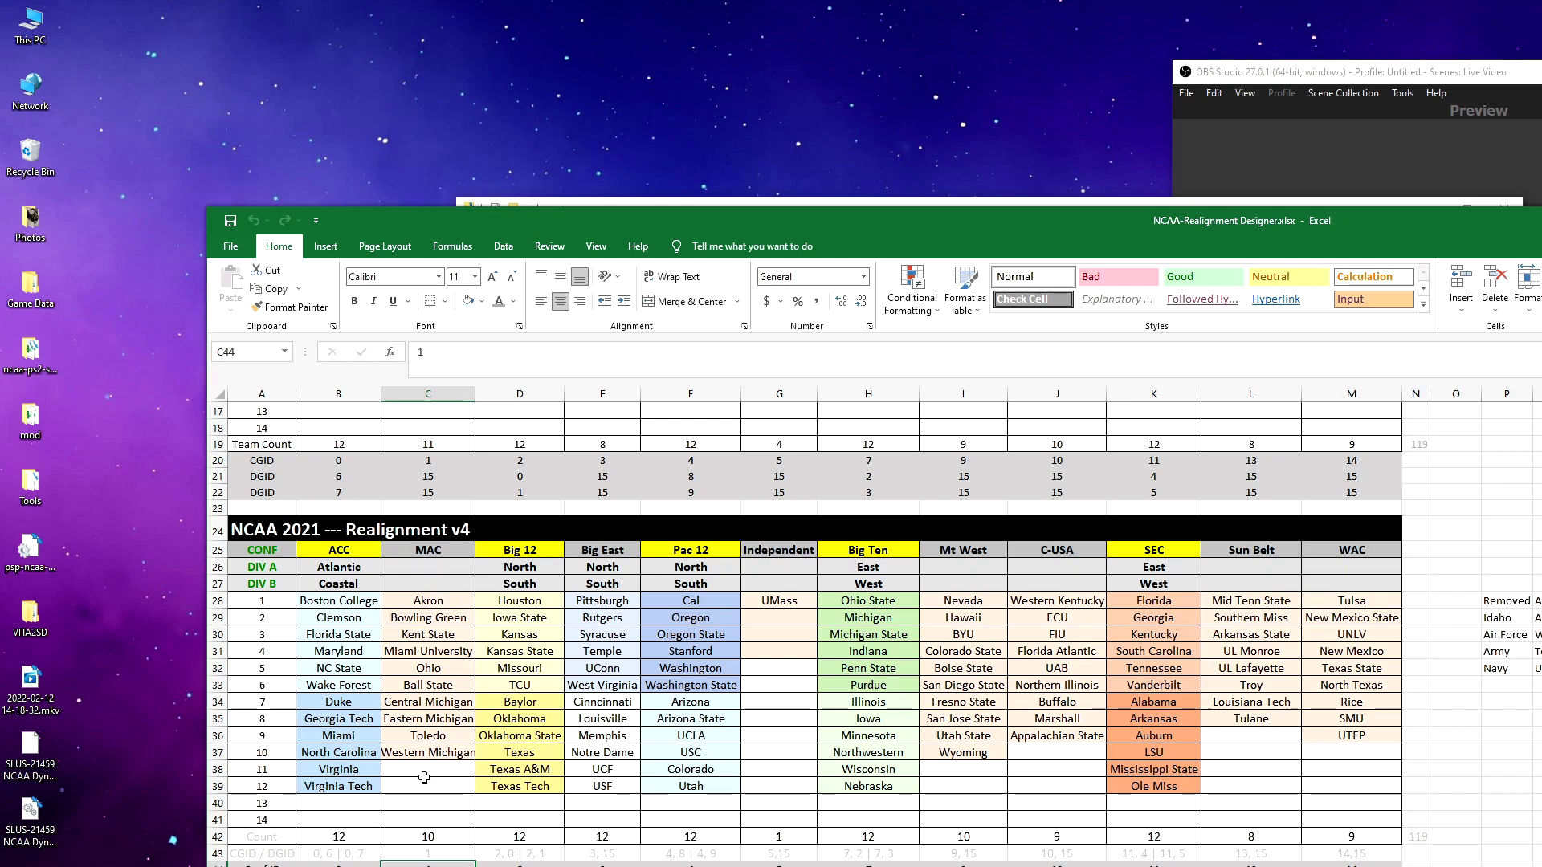
pyautogui.moveTo(868, 550); pyautogui.dragTo(877, 786)
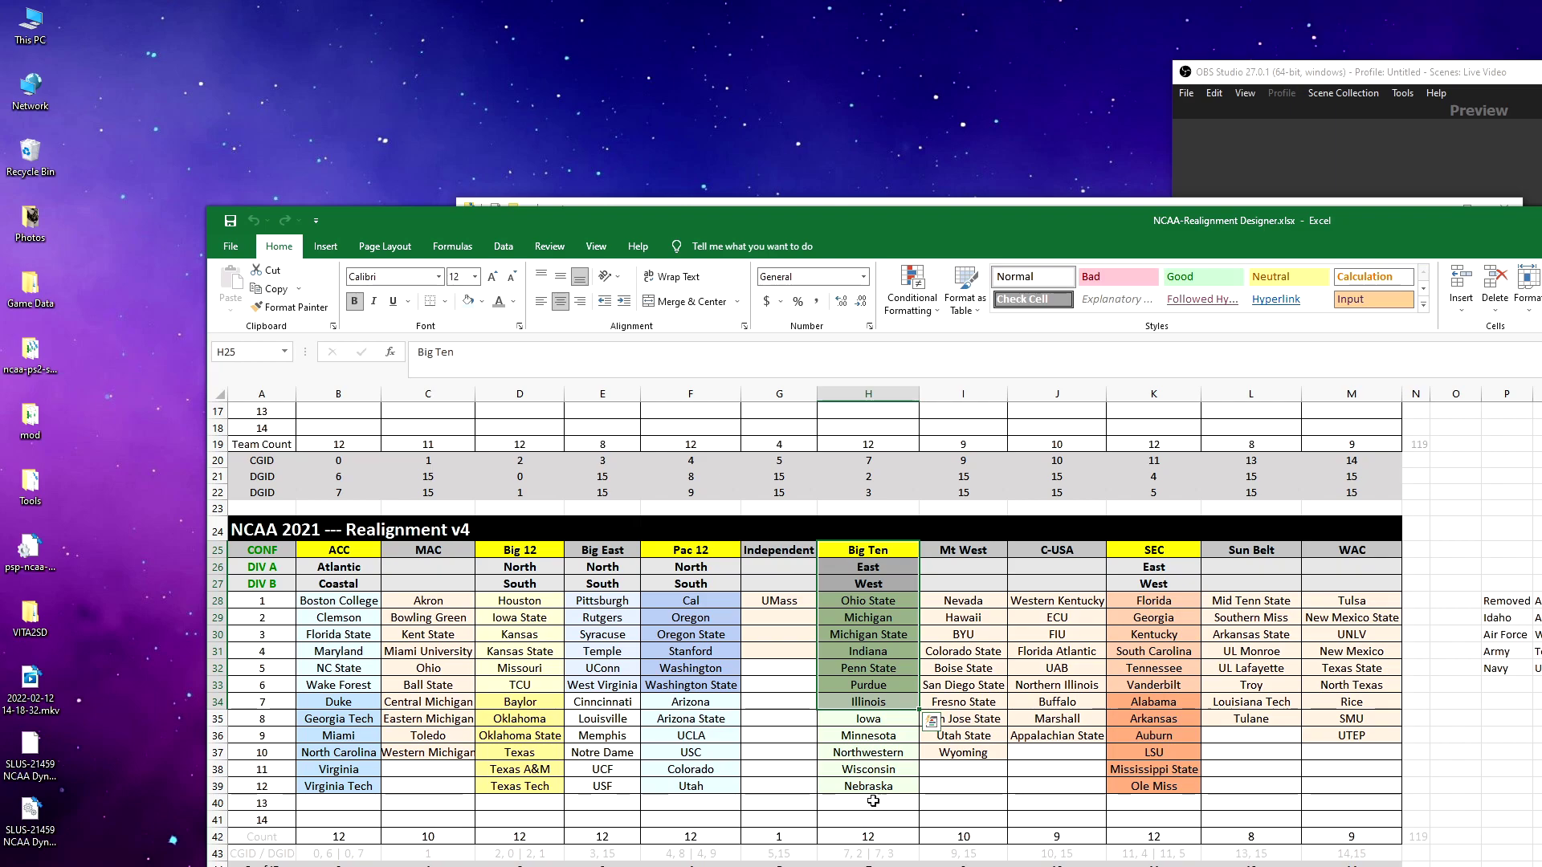
pyautogui.scroll(4, 864, 610)
pyautogui.scroll(2, 864, 610)
pyautogui.scroll(-4, 883, 723)
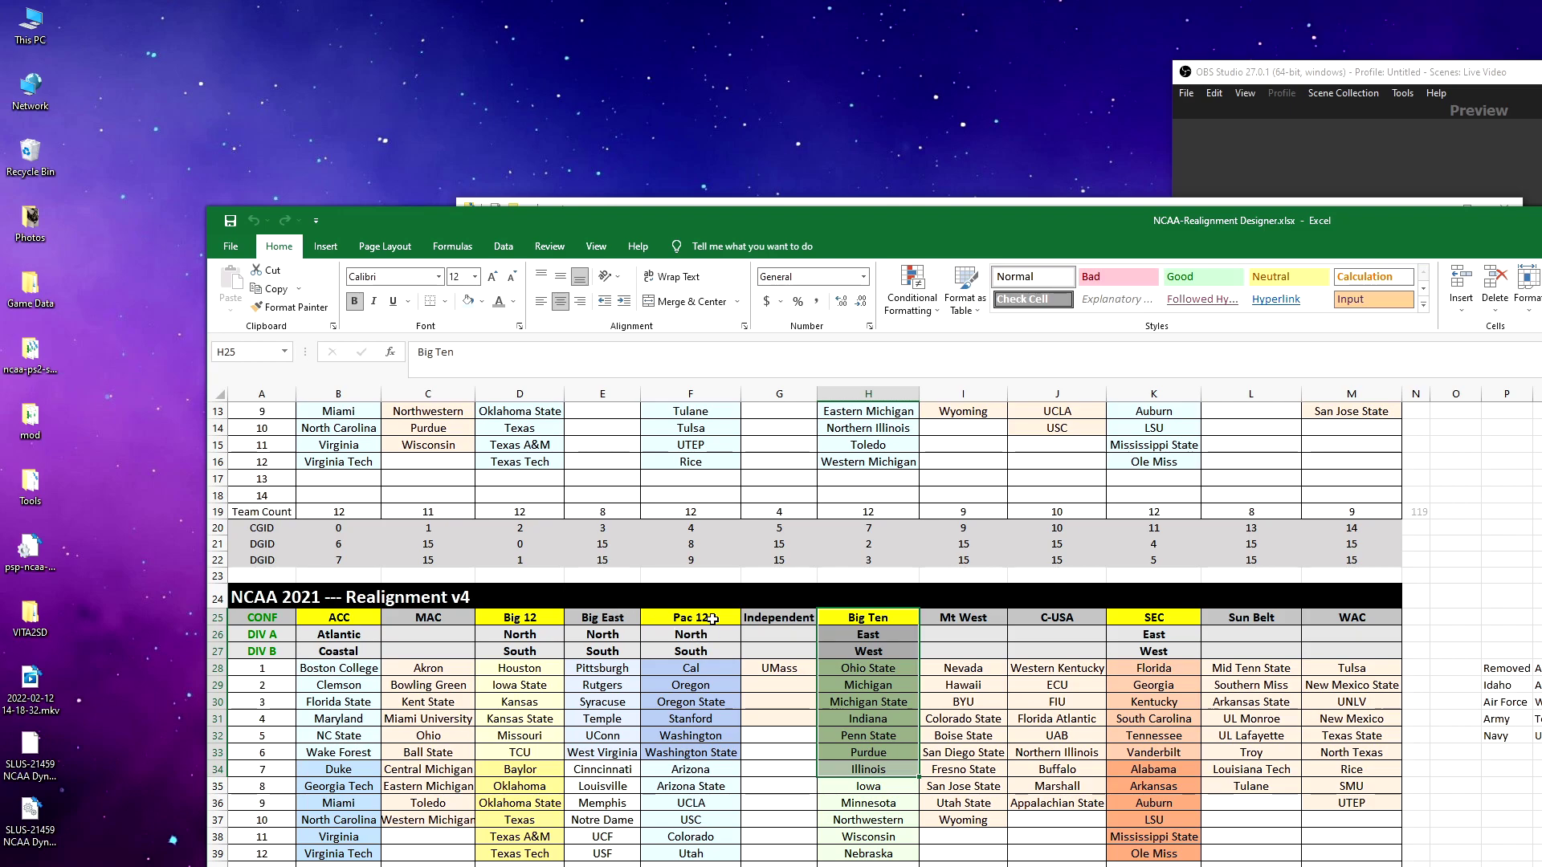
pyautogui.scroll(4, 712, 618)
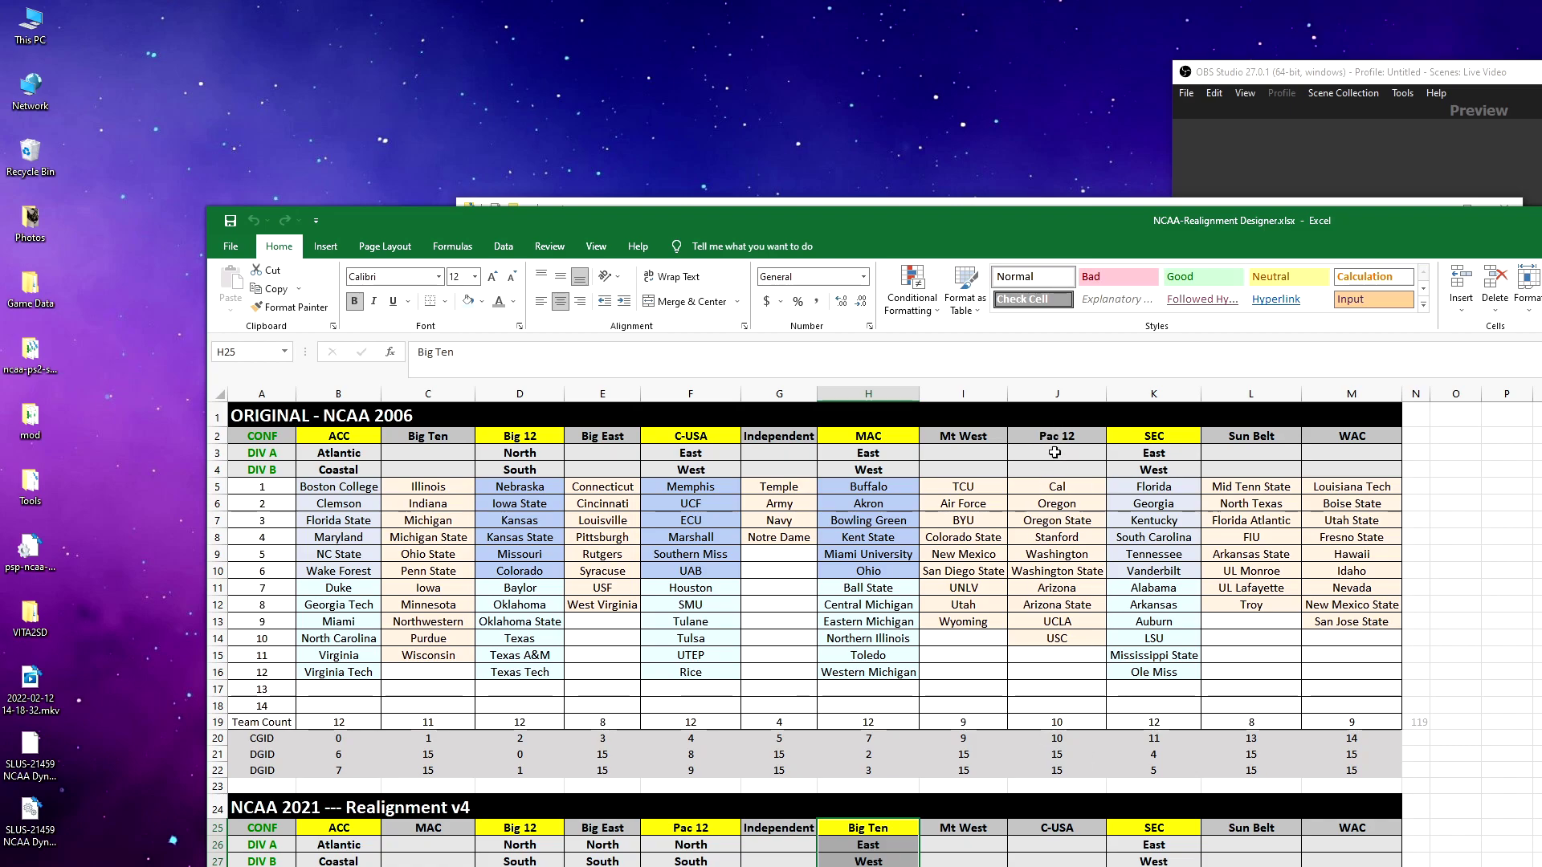
pyautogui.scroll(-5, 1055, 474)
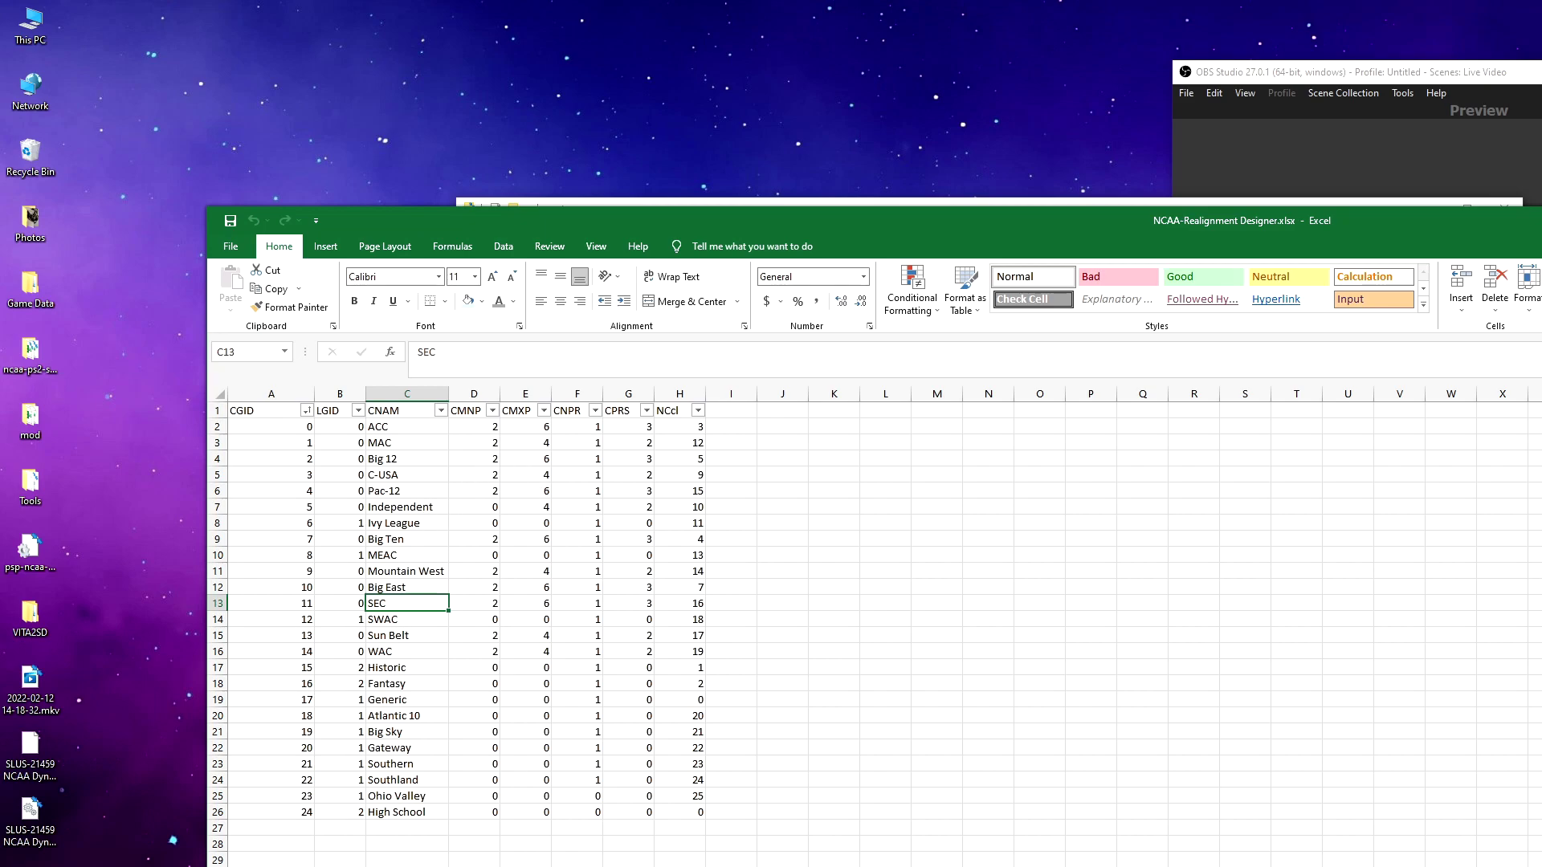
# Step: Check the CGID entries for Pac-12, MAC and Big Ten in the conference data sheet, and return to the realignment layout
pyautogui.click(291, 491)
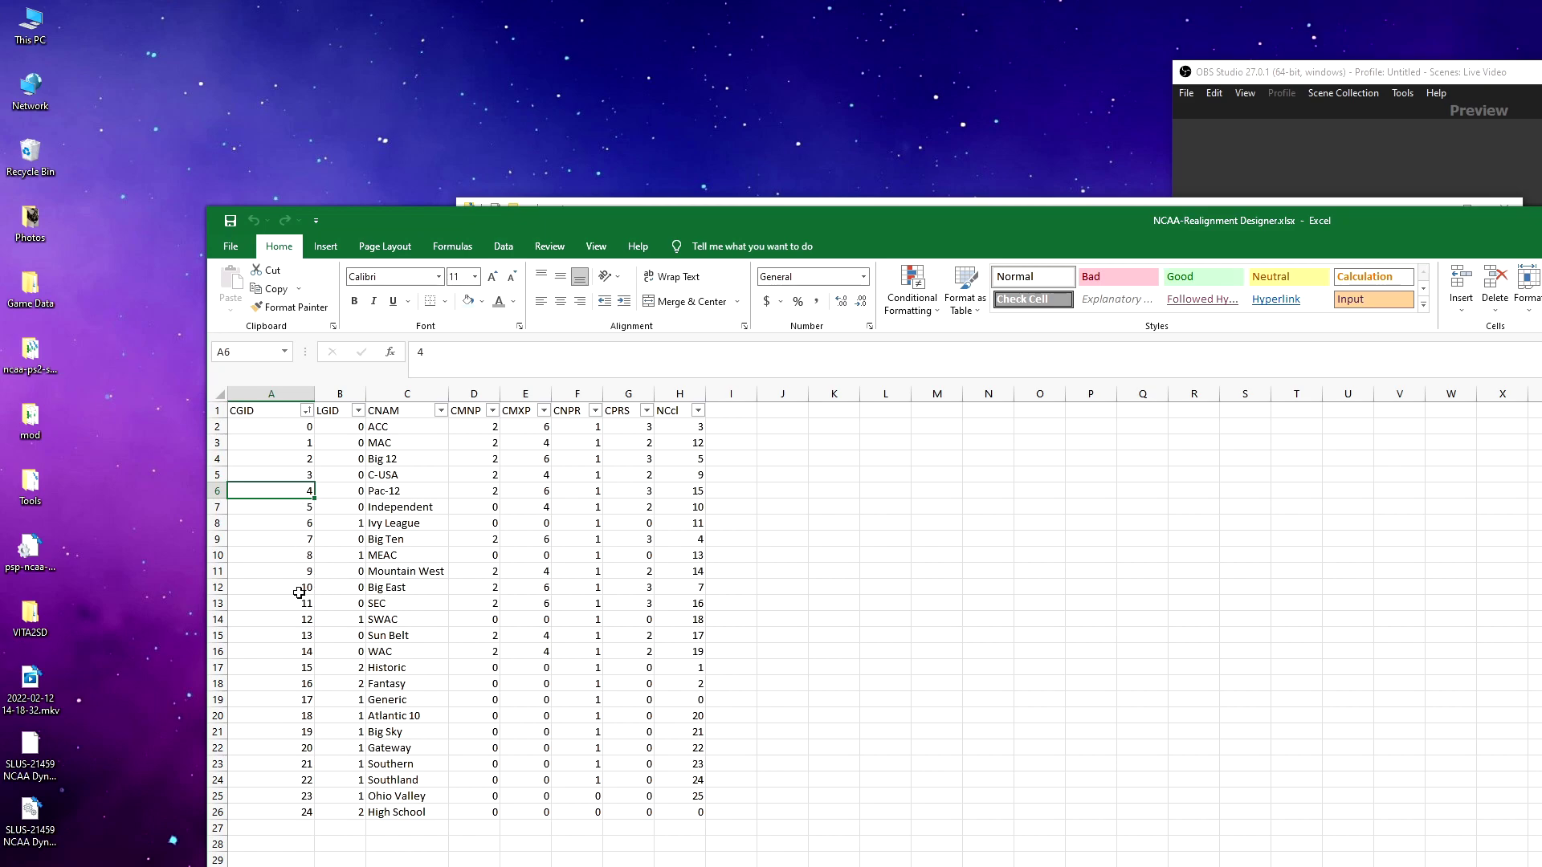
pyautogui.click(306, 443)
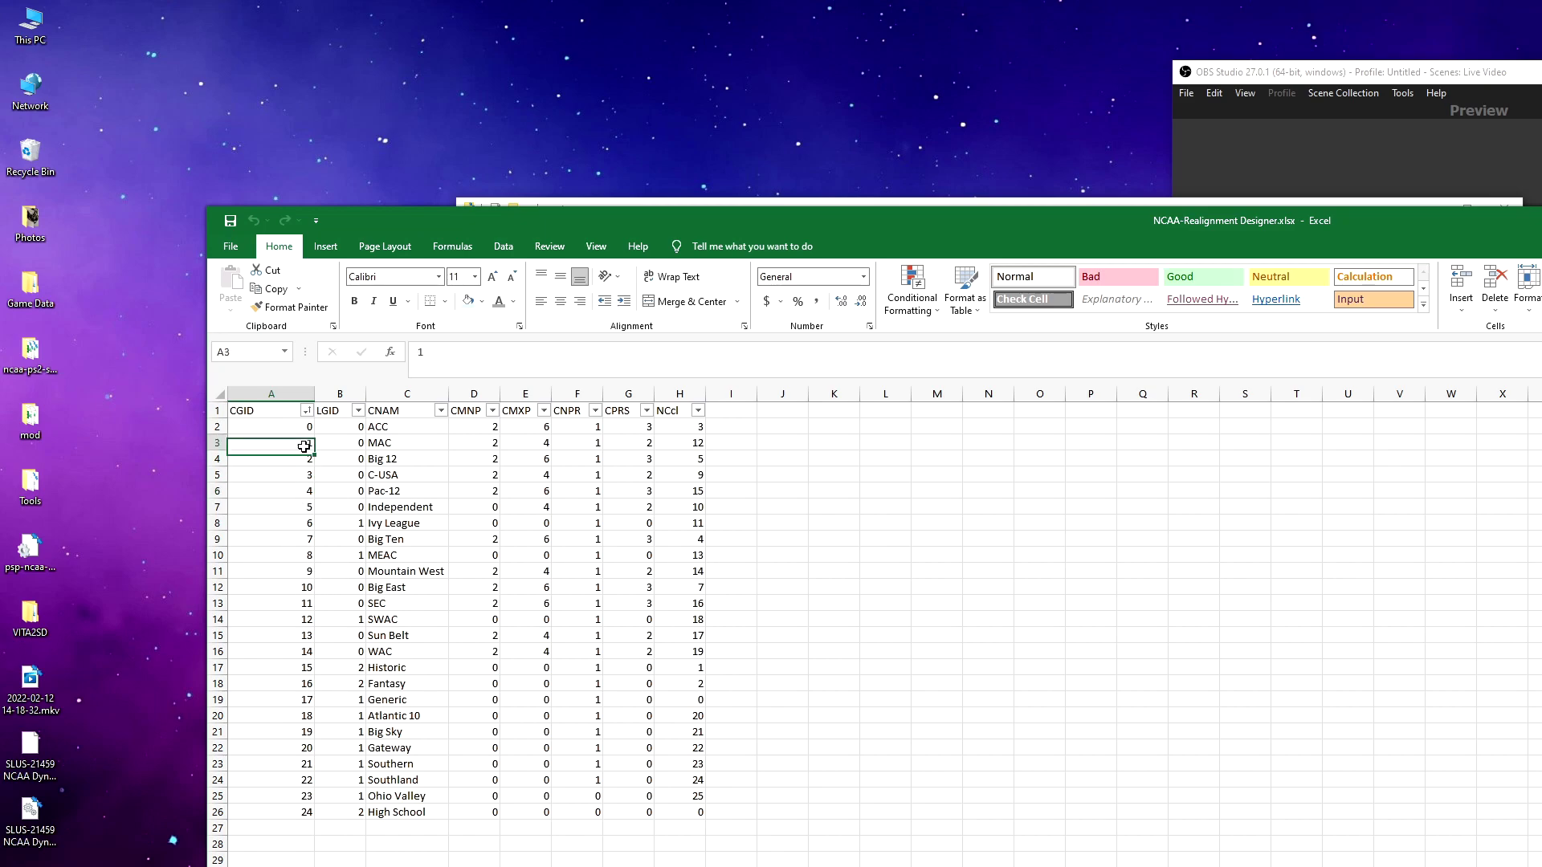
pyautogui.click(297, 539)
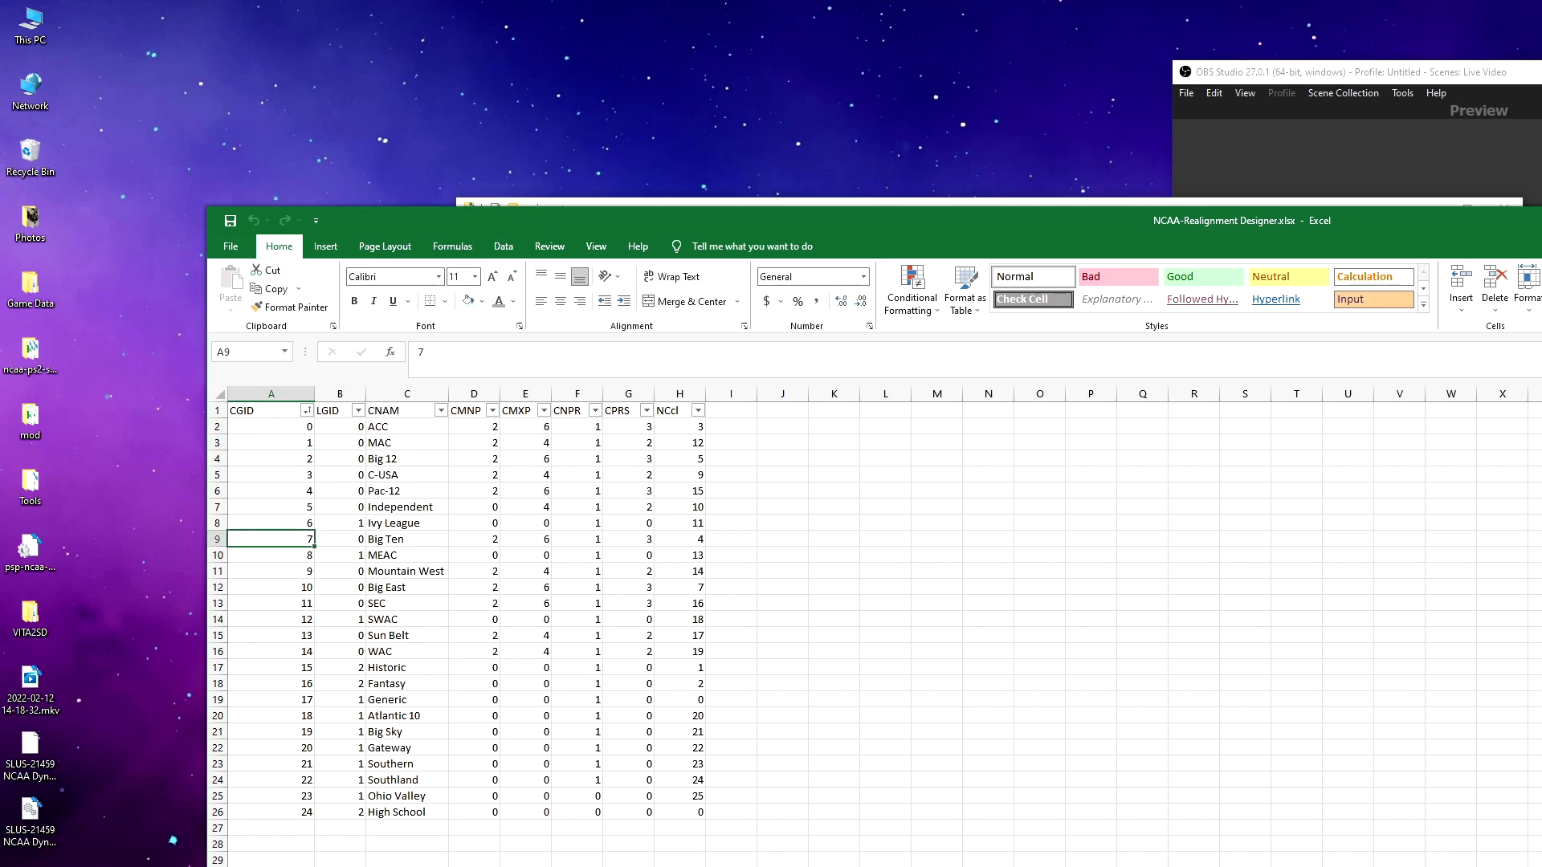
pyautogui.hotkey('ctrl', 'pageup')
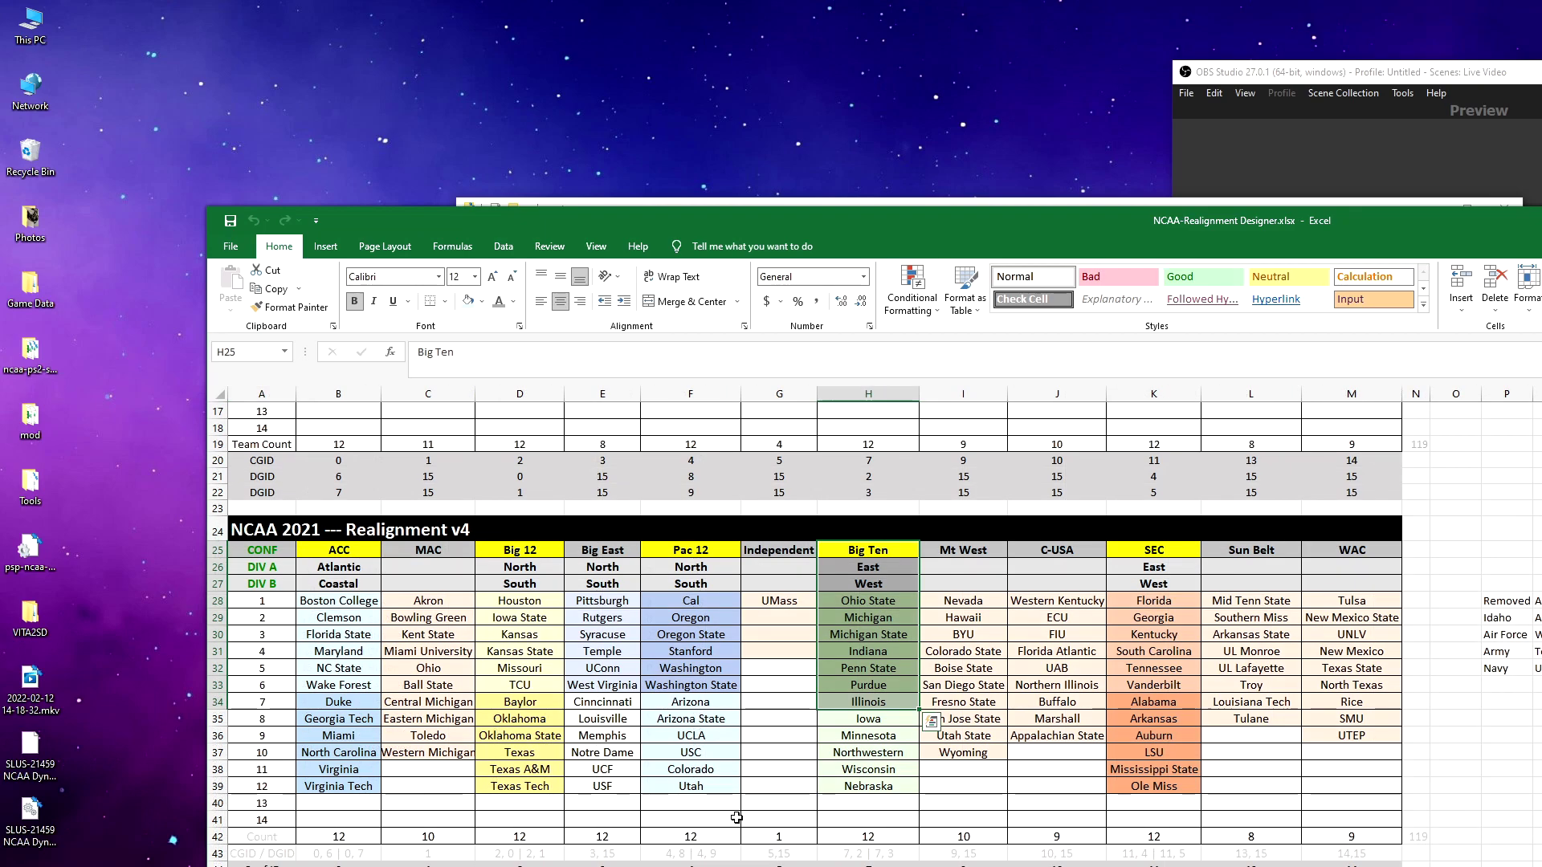
pyautogui.click(736, 817)
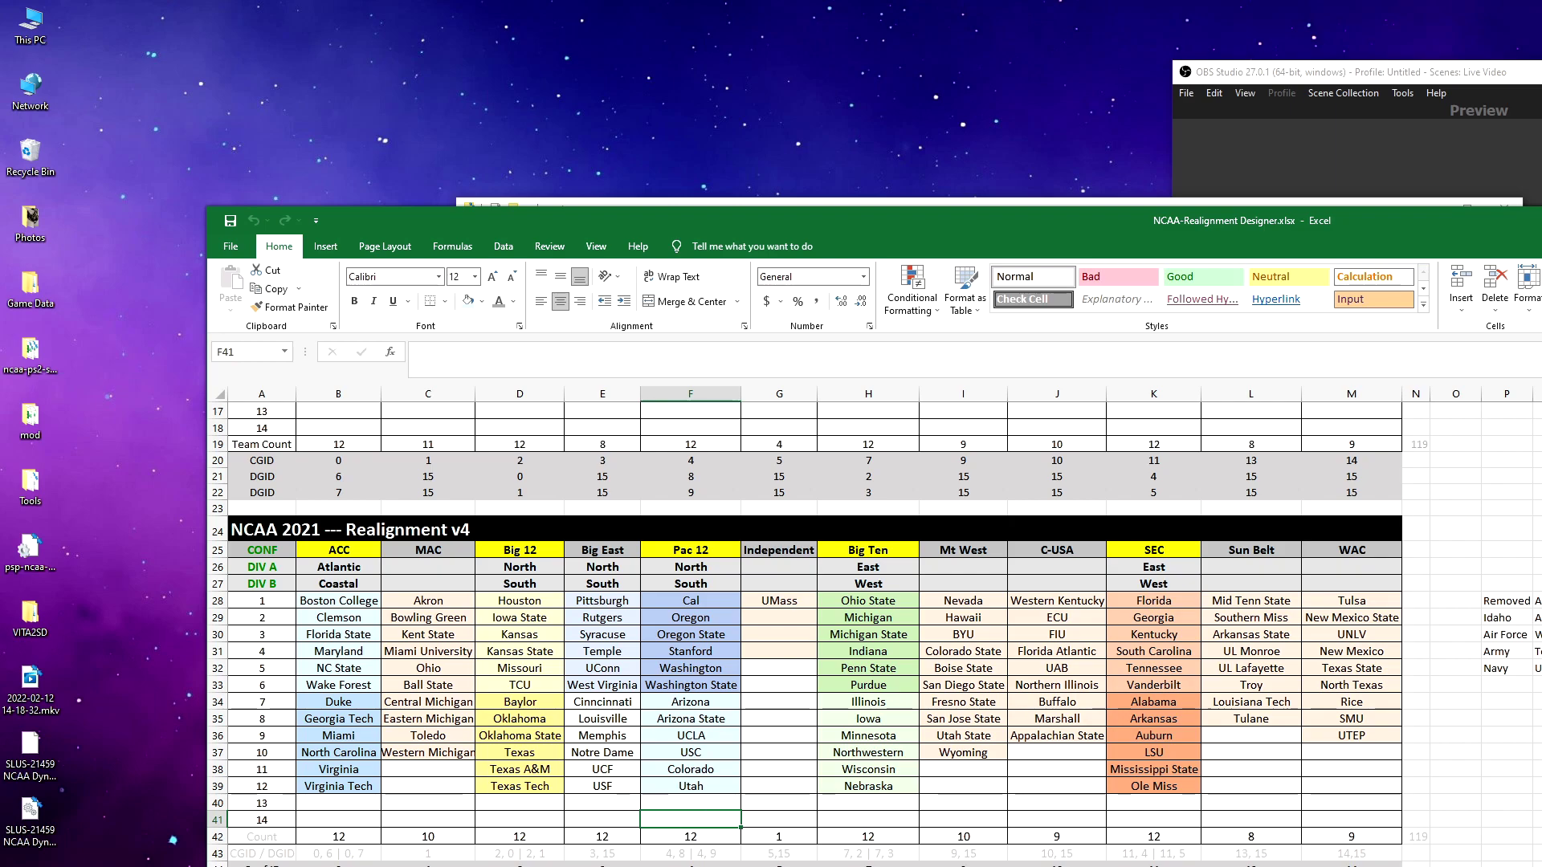
# Step: Check the division data sheet's CGID and DGID entries and the ACC ID values beneath the realignment block
pyautogui.hotkey('ctrl', 'pagedown')
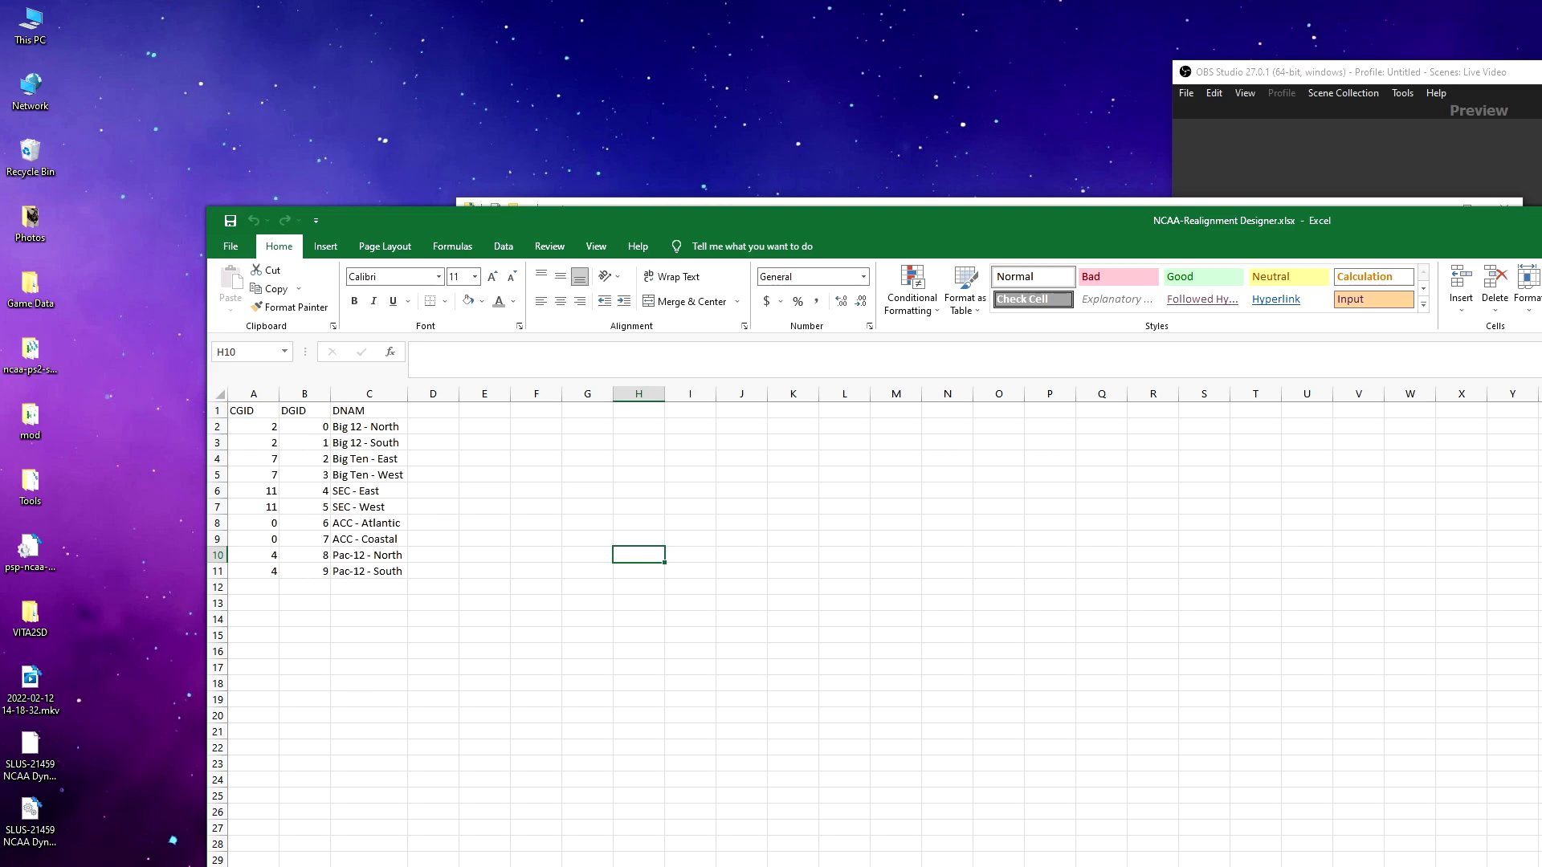
pyautogui.hotkey('ctrl', 'pagedown')
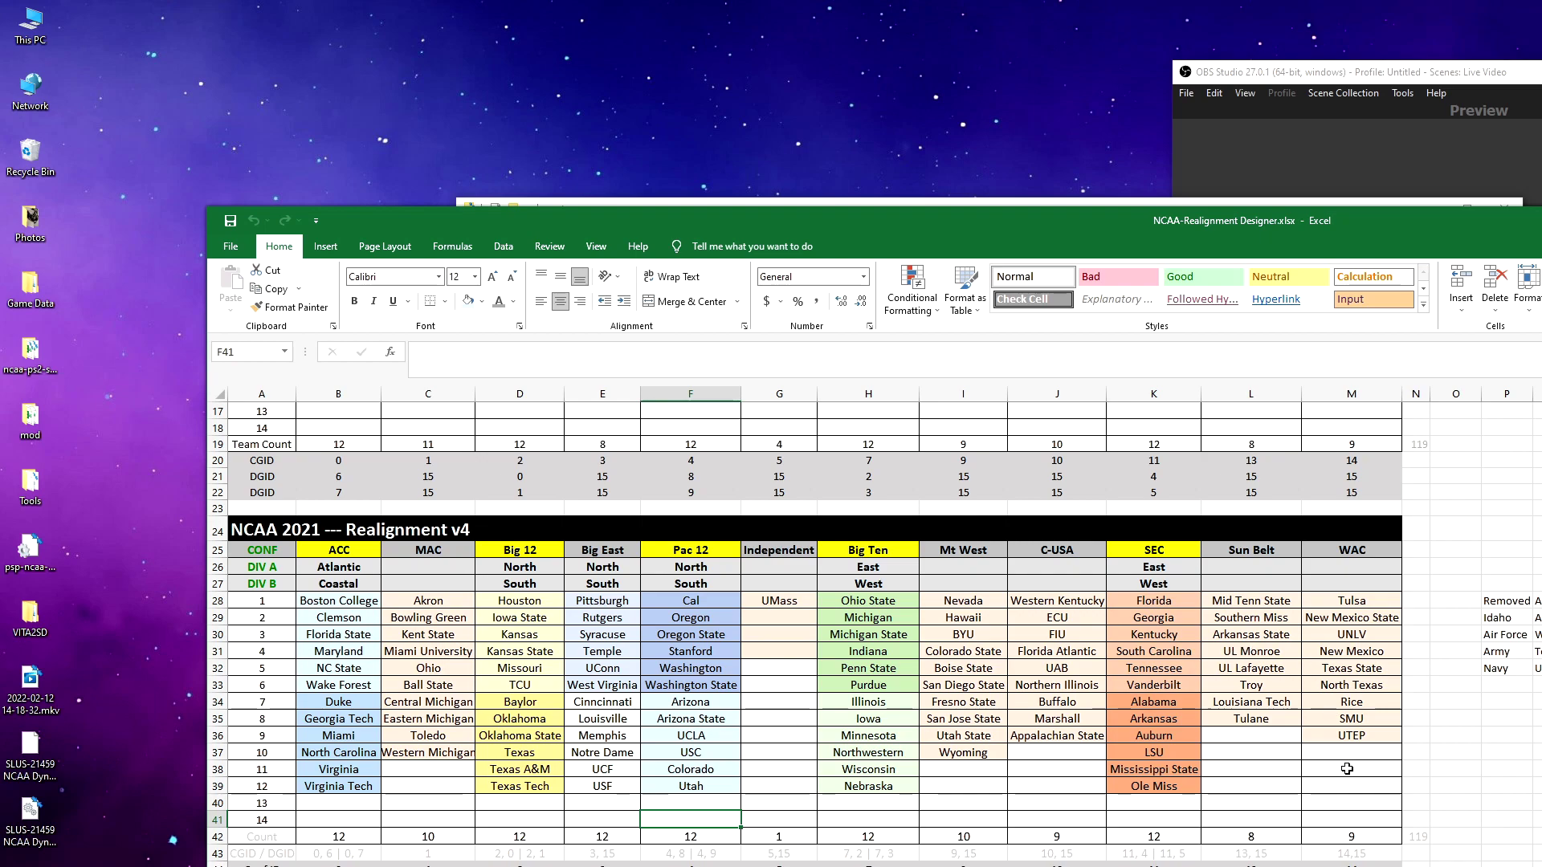
pyautogui.click(338, 863)
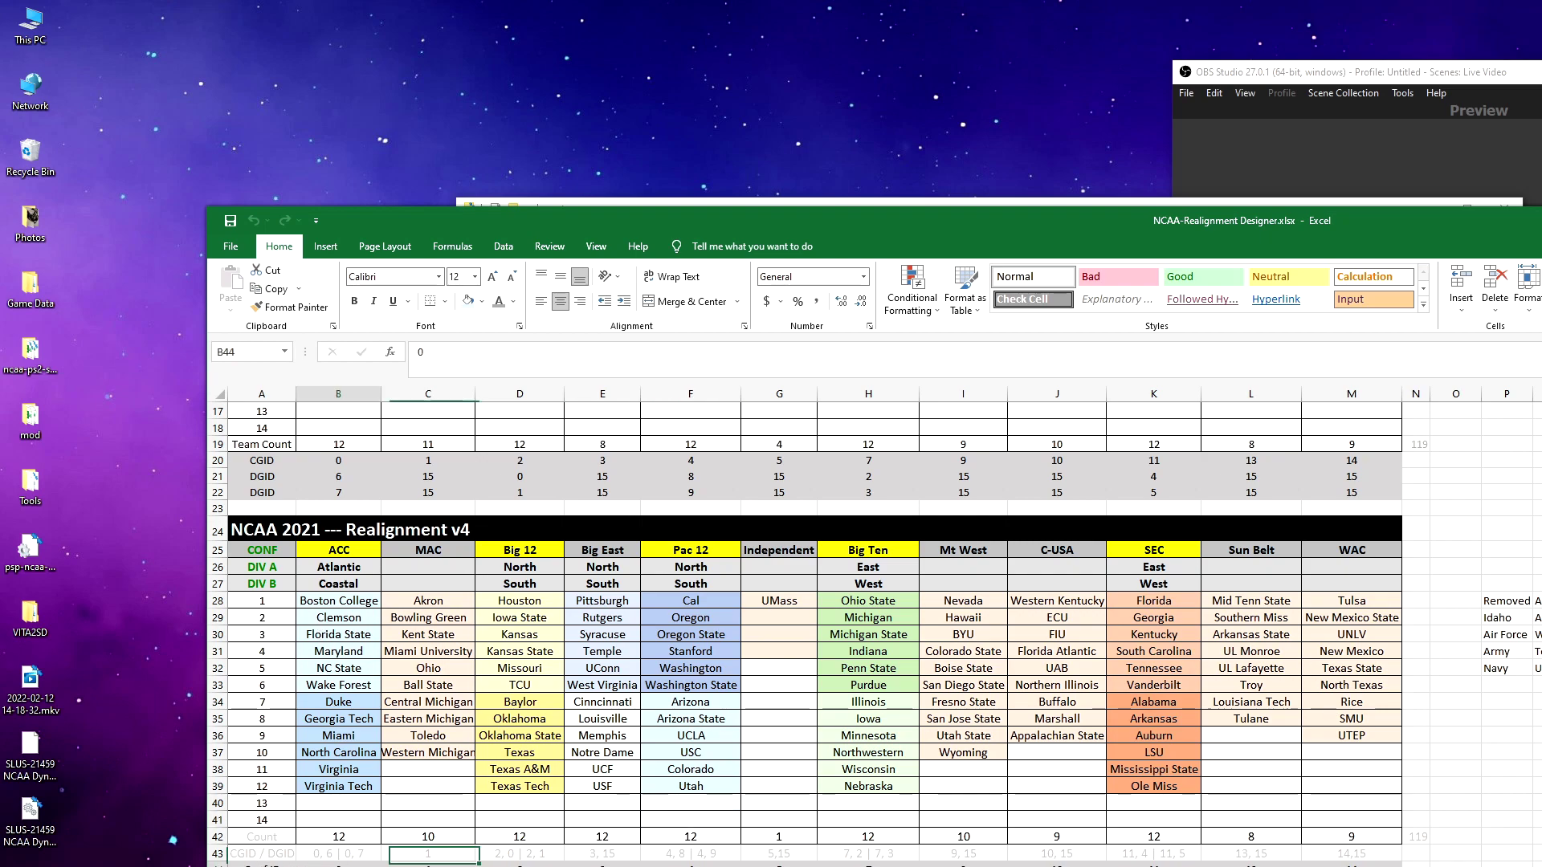
pyautogui.press('Down')
pyautogui.press('Down')
# Step: Switch to Madden Xtreme DB Editor, view the DIVI table's division records and look at the CSV import option
pyautogui.hotkey('alt', 'Tab')
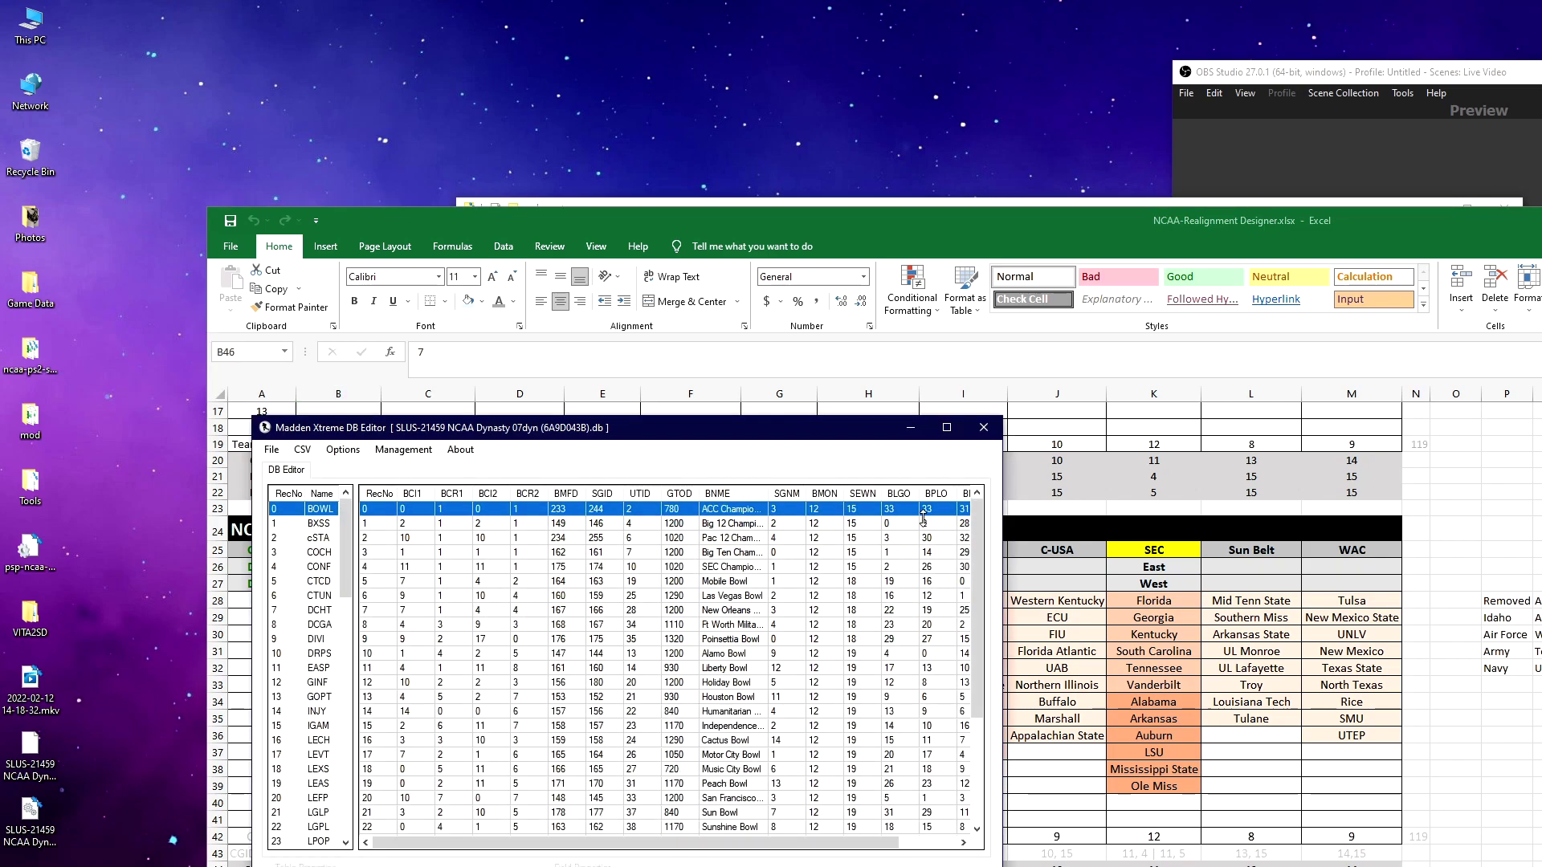
pyautogui.moveTo(346, 522)
pyautogui.mouseDown()
pyautogui.moveTo(335, 733)
pyautogui.moveTo(354, 507)
pyautogui.mouseUp()
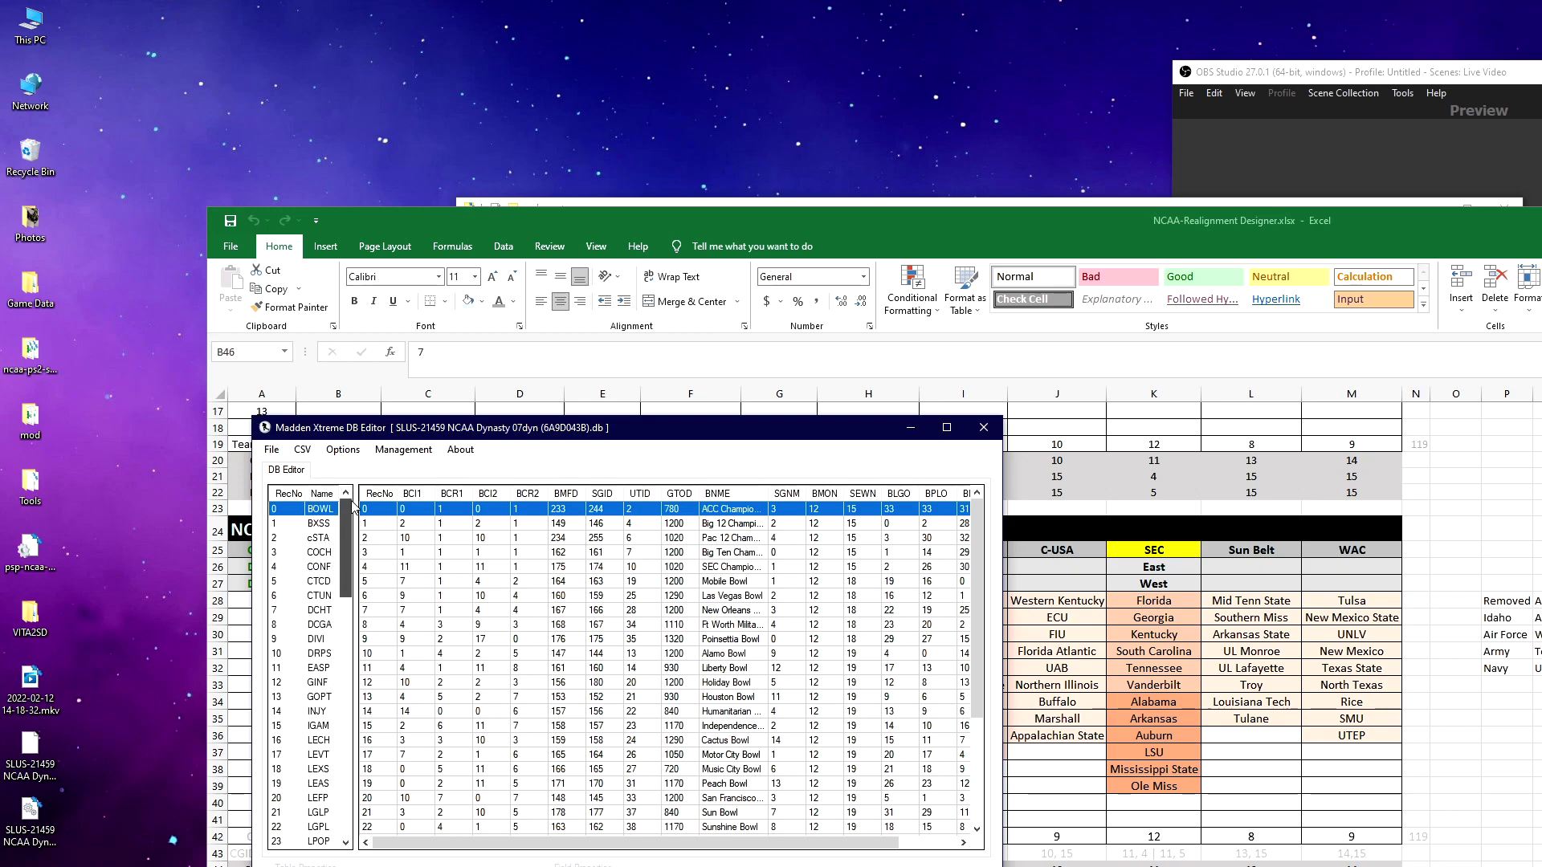
pyautogui.click(319, 568)
pyautogui.click(323, 640)
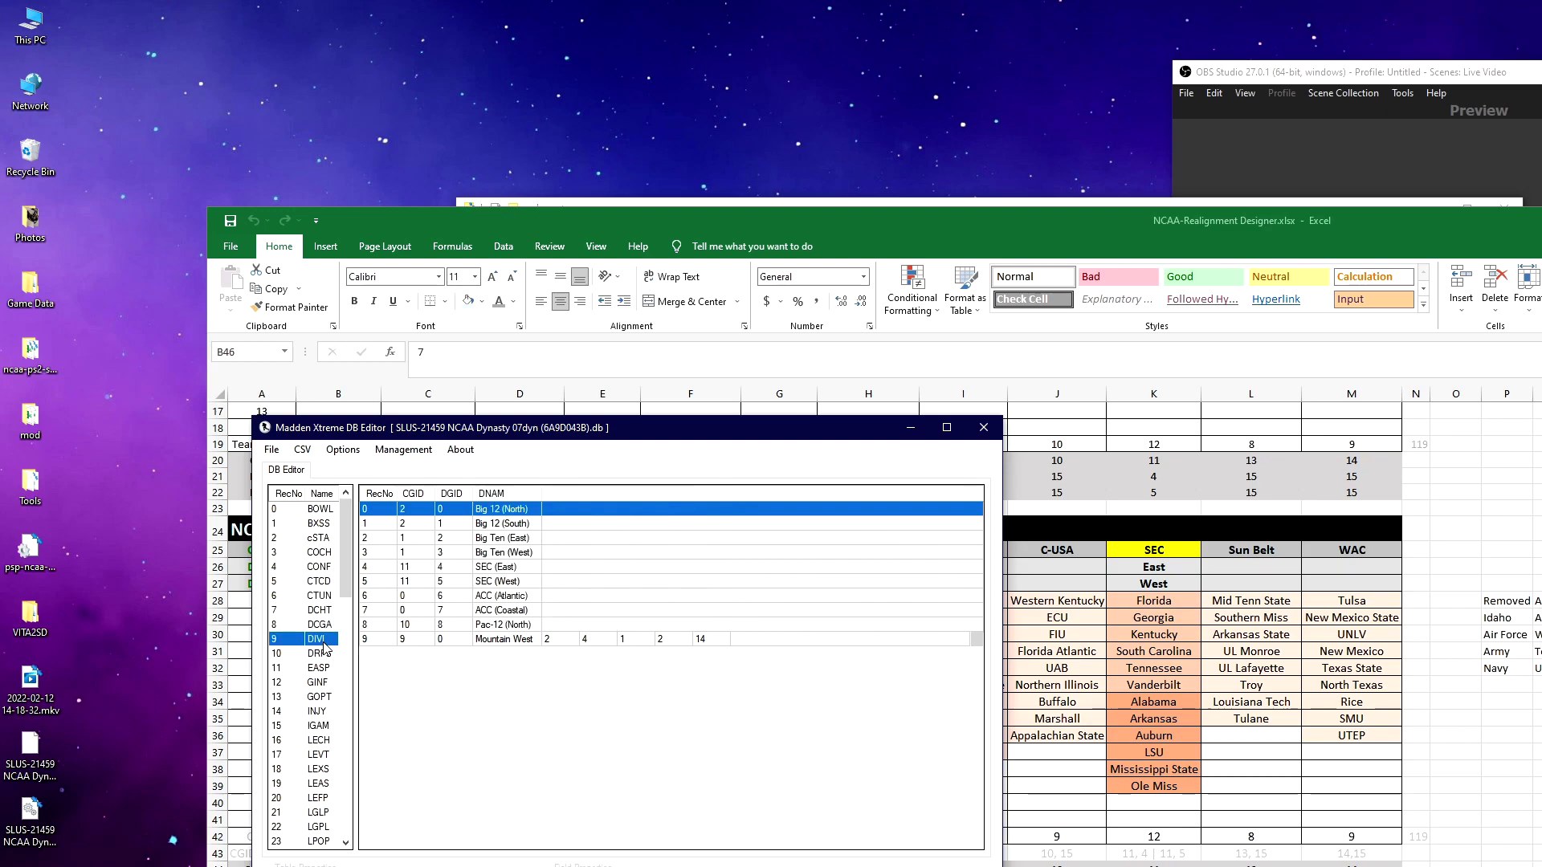
pyautogui.moveTo(349, 589); pyautogui.dragTo(349, 598)
pyautogui.click(311, 453)
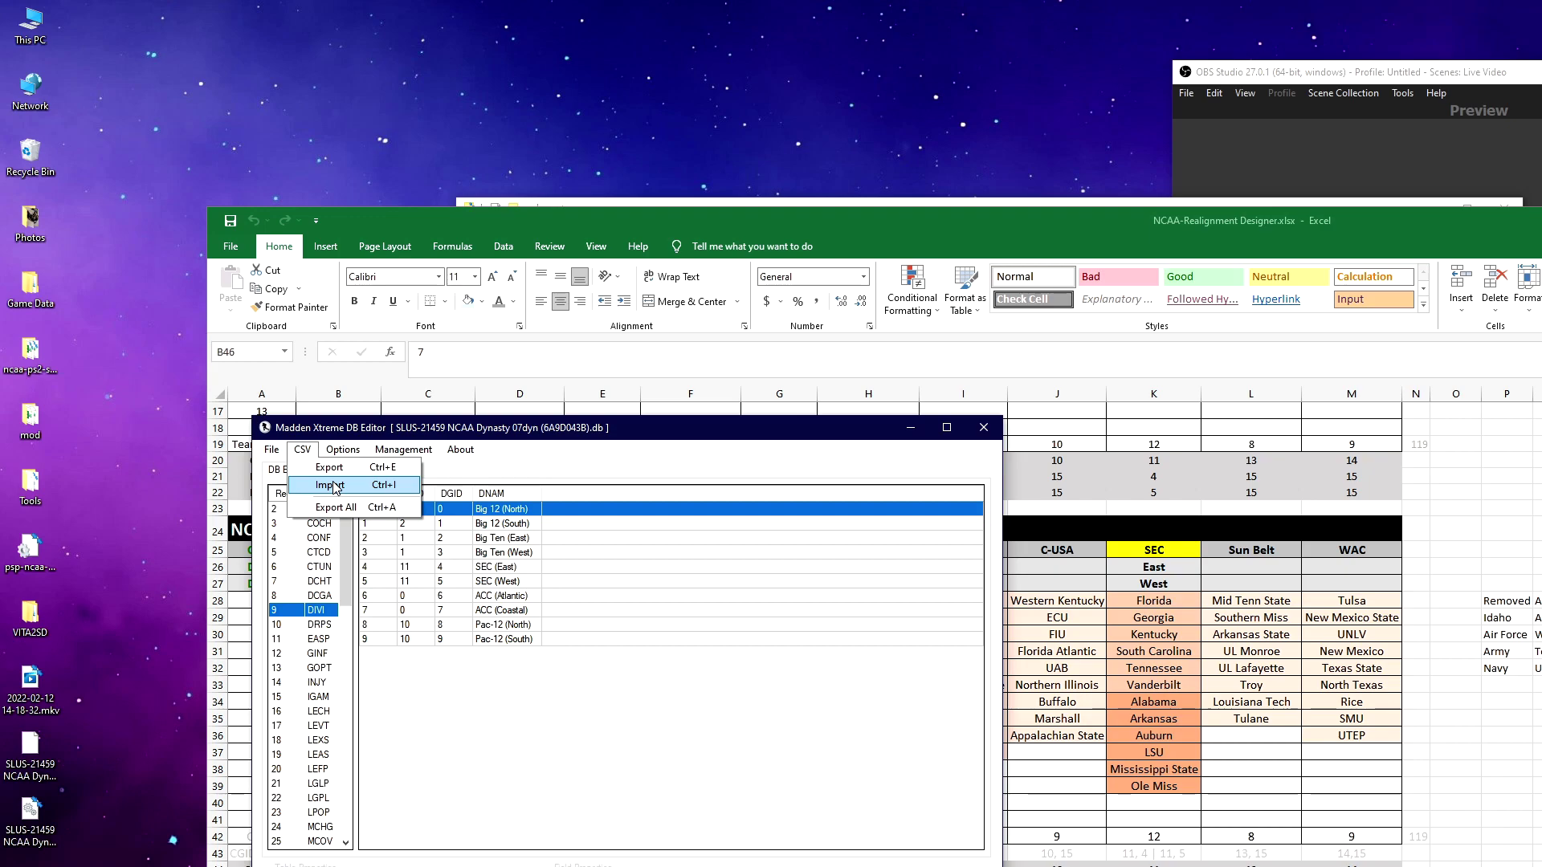
pyautogui.click(450, 727)
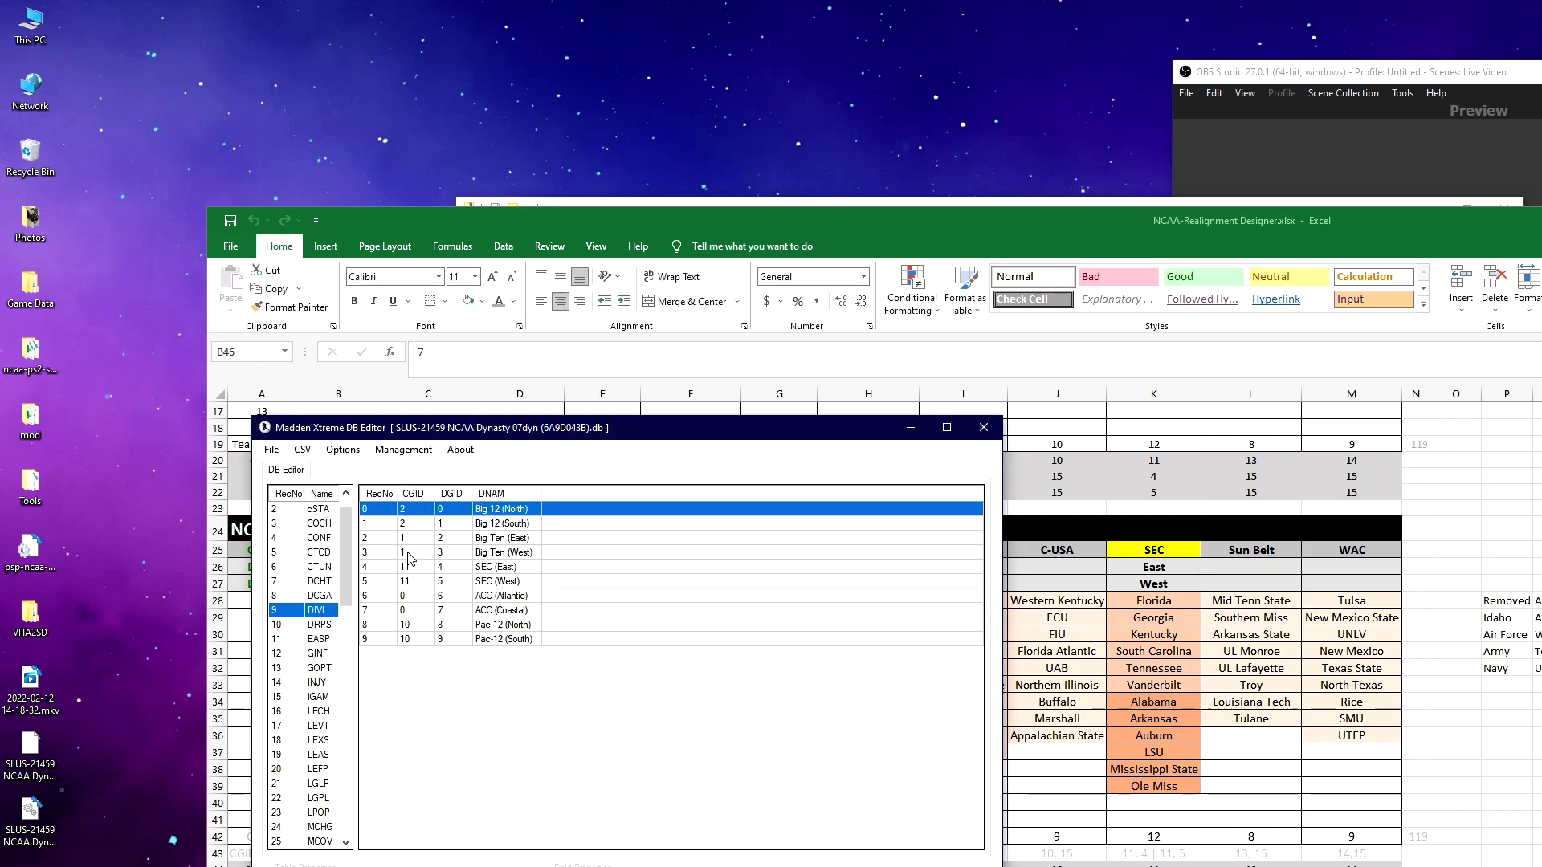
# Step: Open the TEAM table and examine each team's CGID and DGID fields
pyautogui.moveTo(348, 591); pyautogui.dragTo(348, 781)
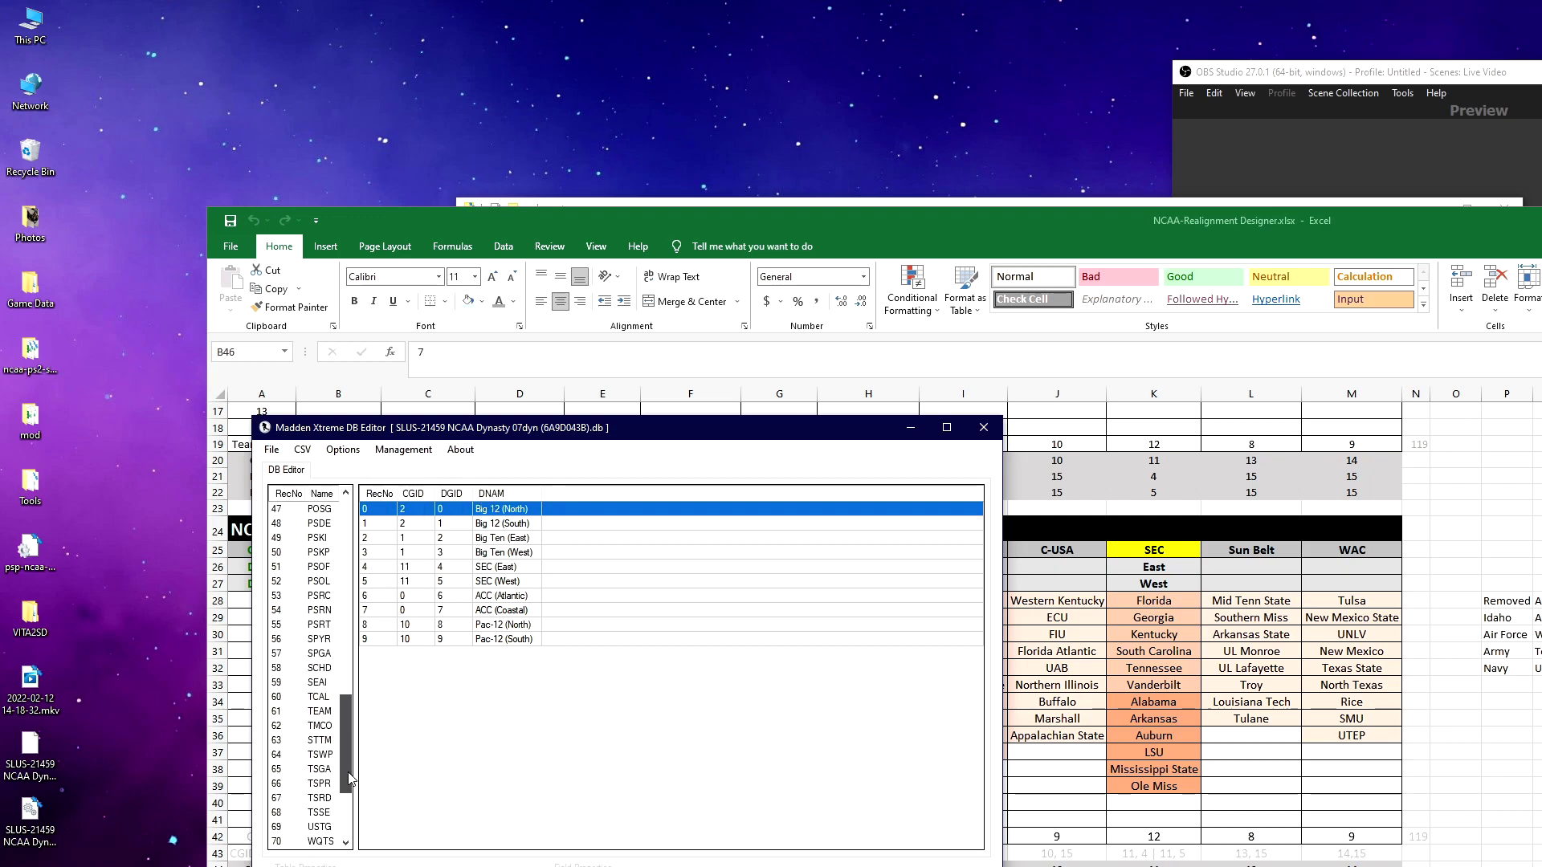
pyautogui.click(314, 713)
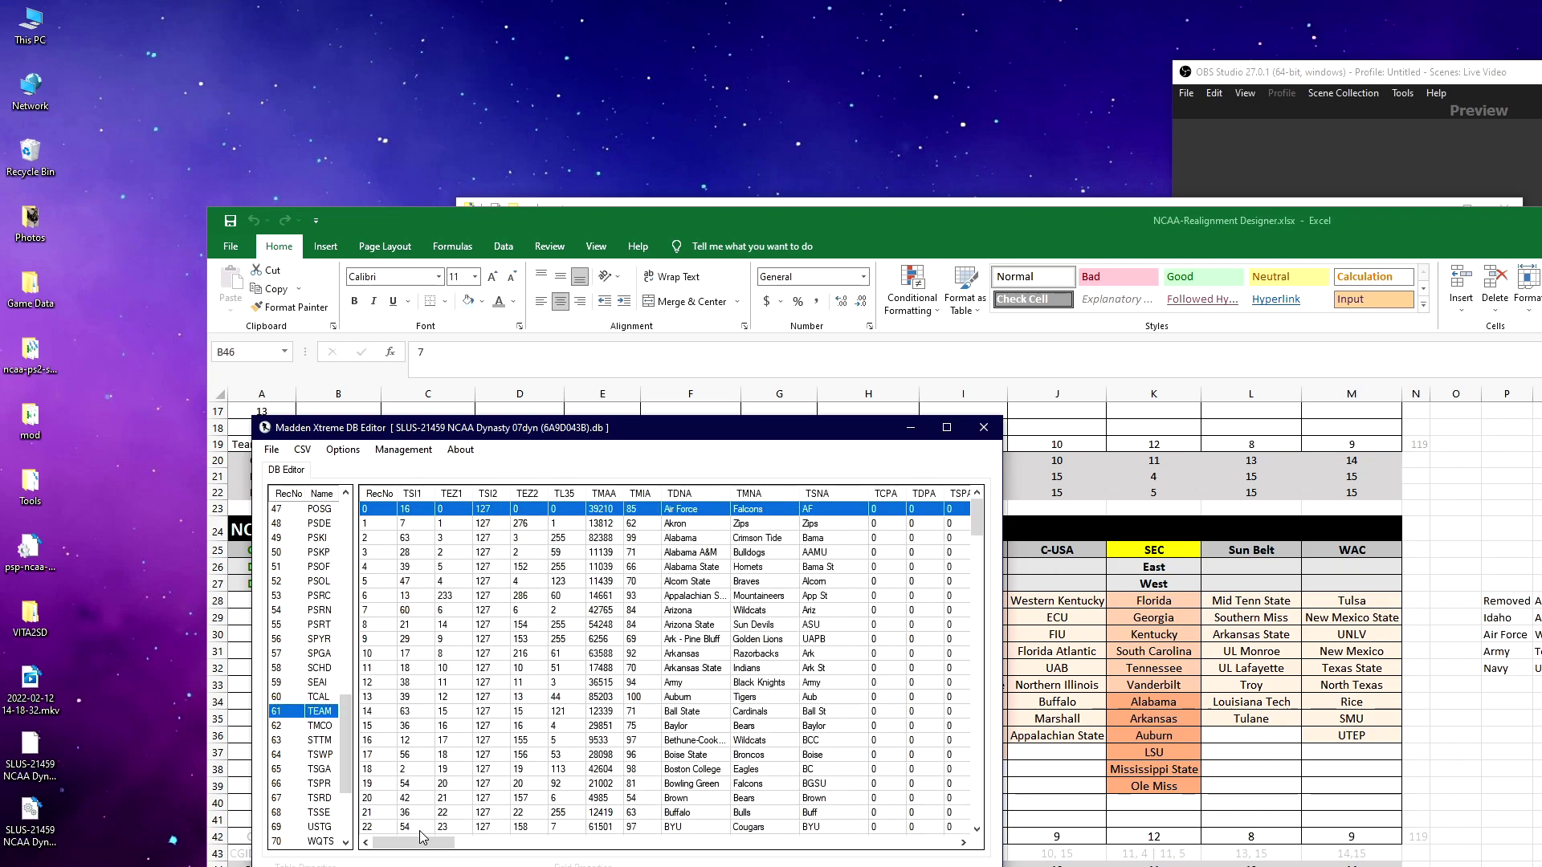
pyautogui.moveTo(422, 843); pyautogui.dragTo(511, 849)
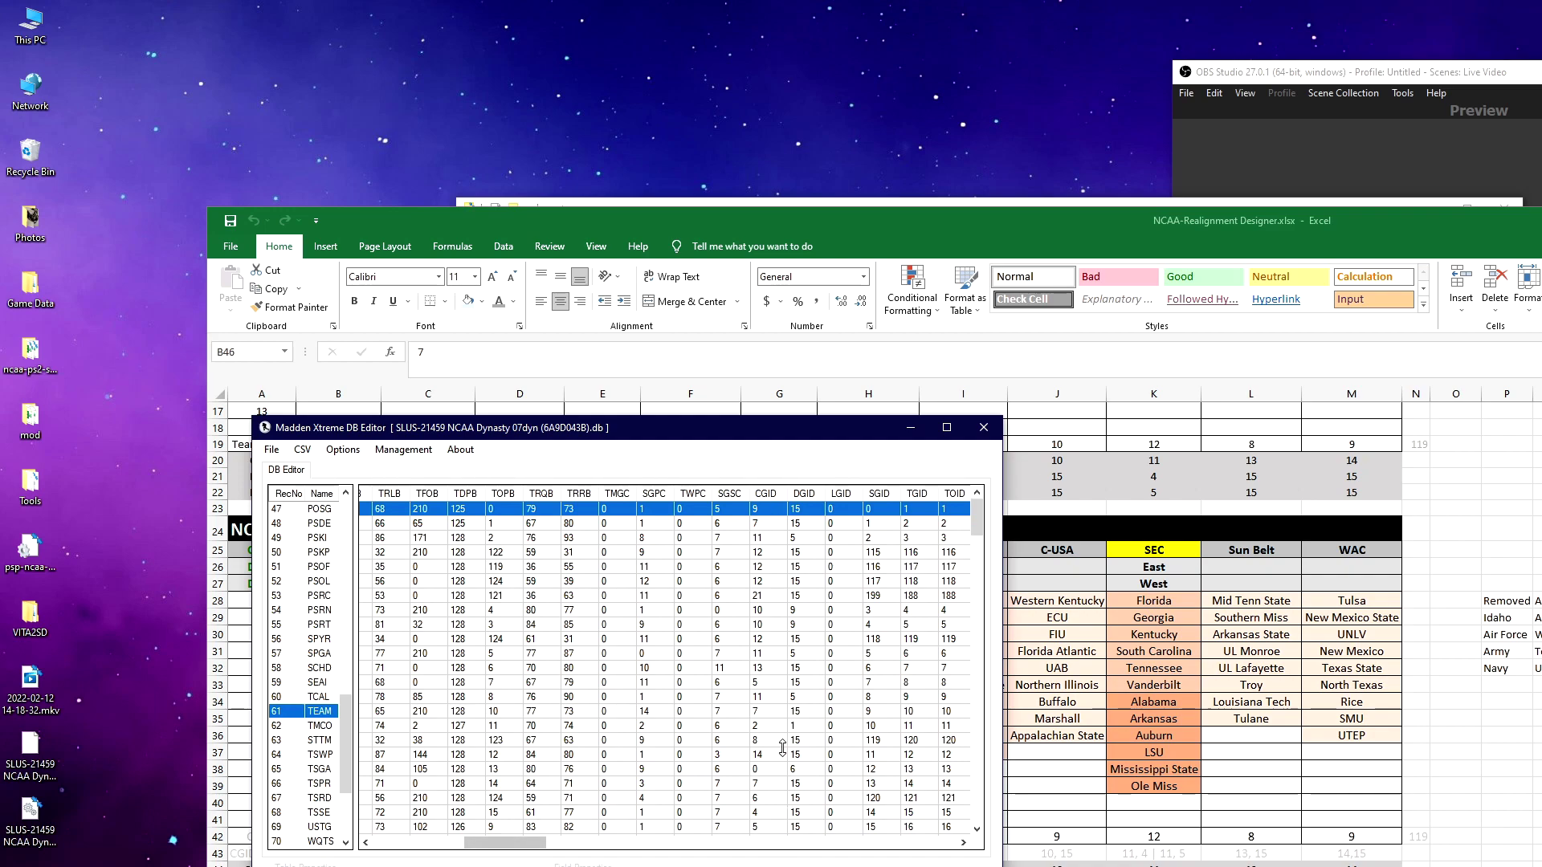
pyautogui.rightClick(775, 498)
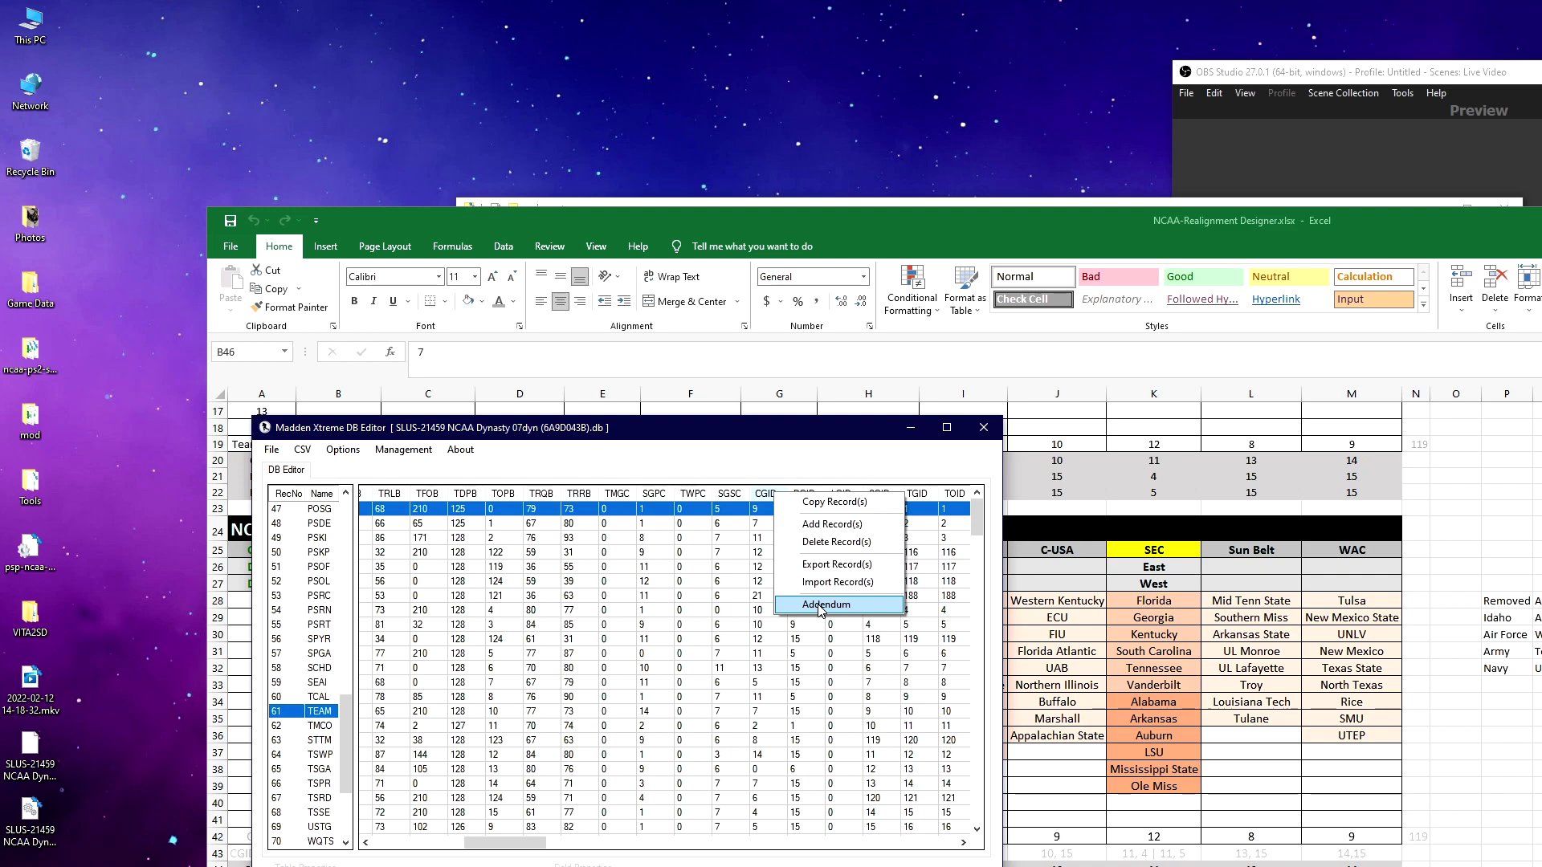
pyautogui.click(790, 469)
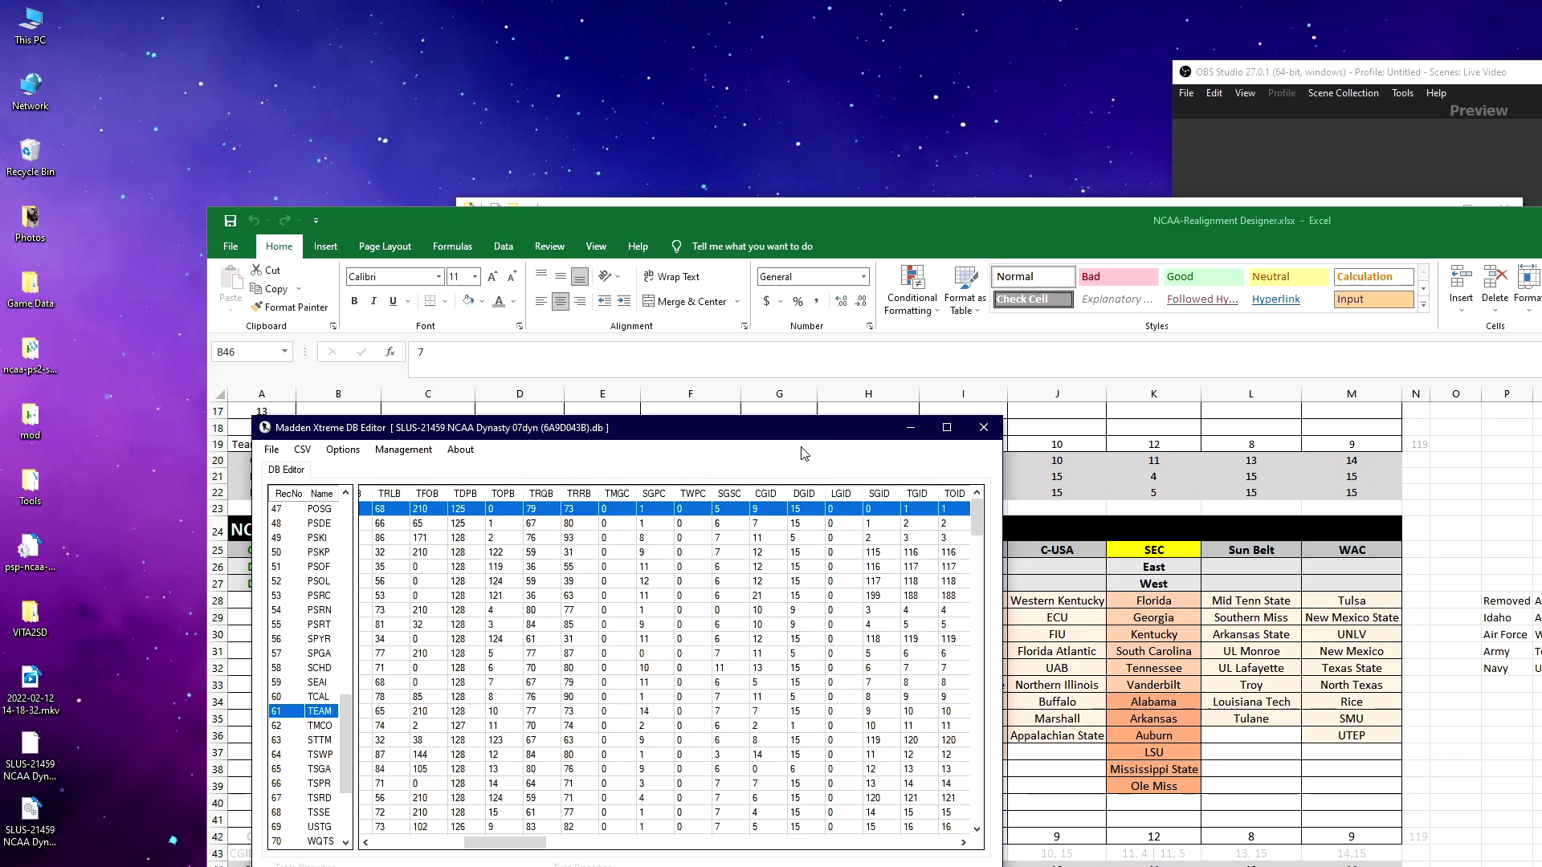
# Step: Sort the TEAM records by CGID and move the editor window above the spreadsheet's realignment block
pyautogui.click(778, 499)
pyautogui.moveTo(505, 843); pyautogui.dragTo(467, 842)
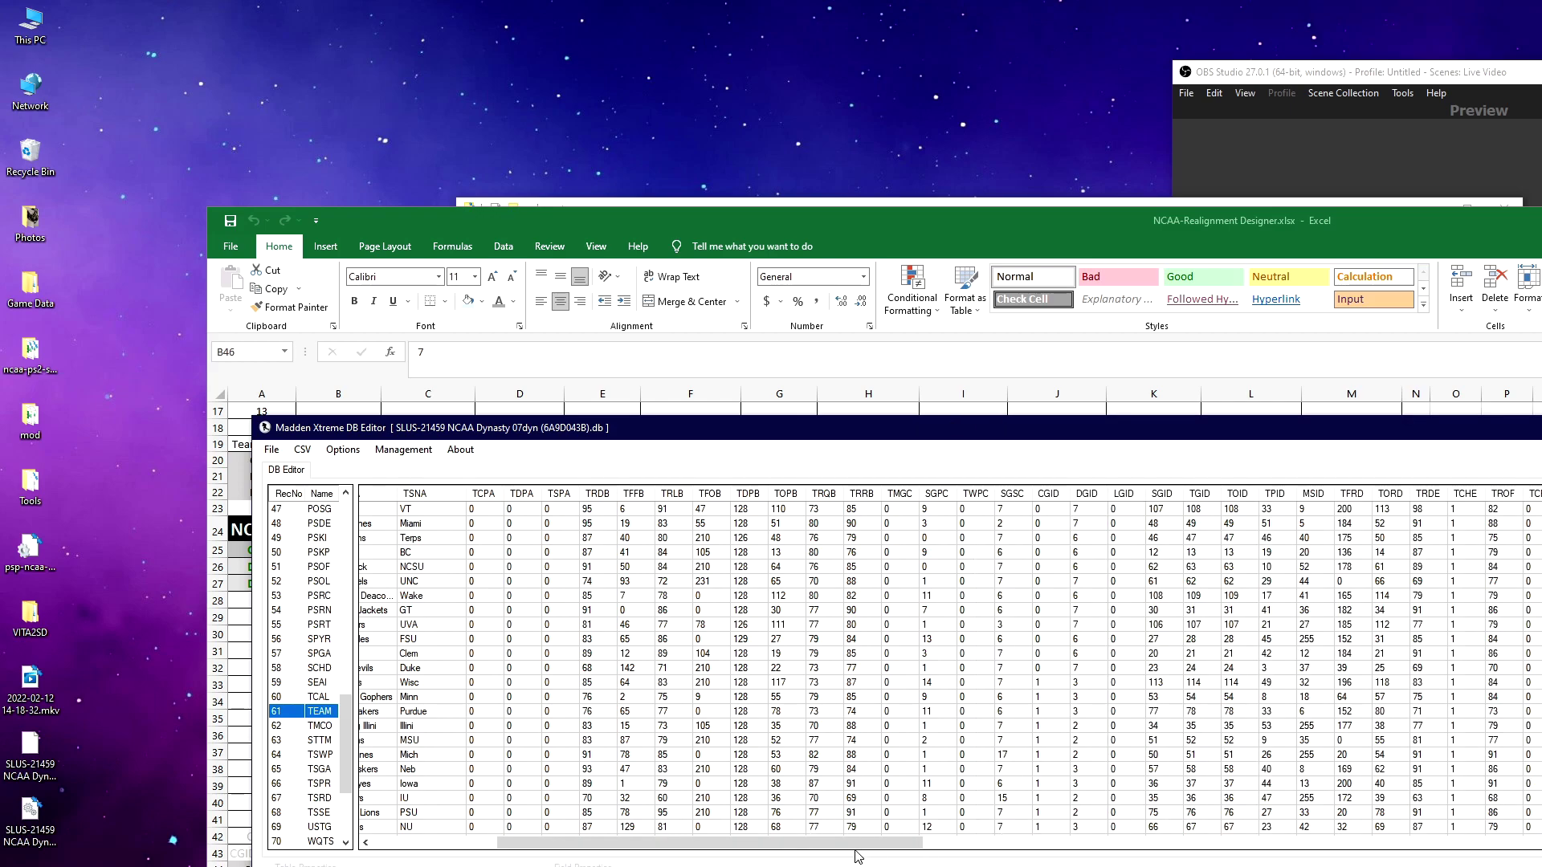
pyautogui.moveTo(803, 841); pyautogui.dragTo(765, 842)
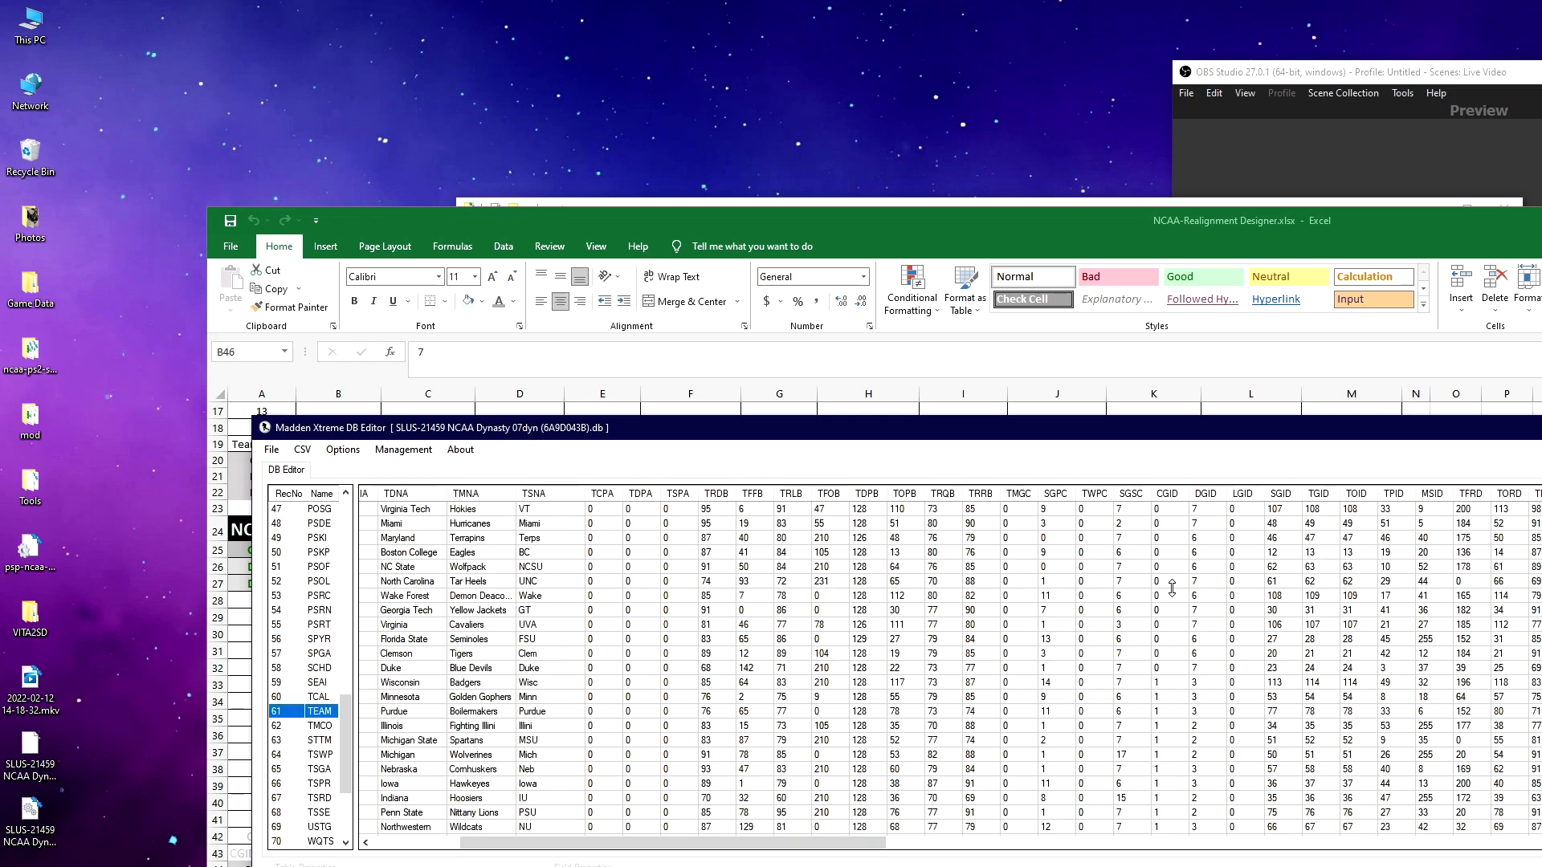
pyautogui.scroll(-1, 1170, 615)
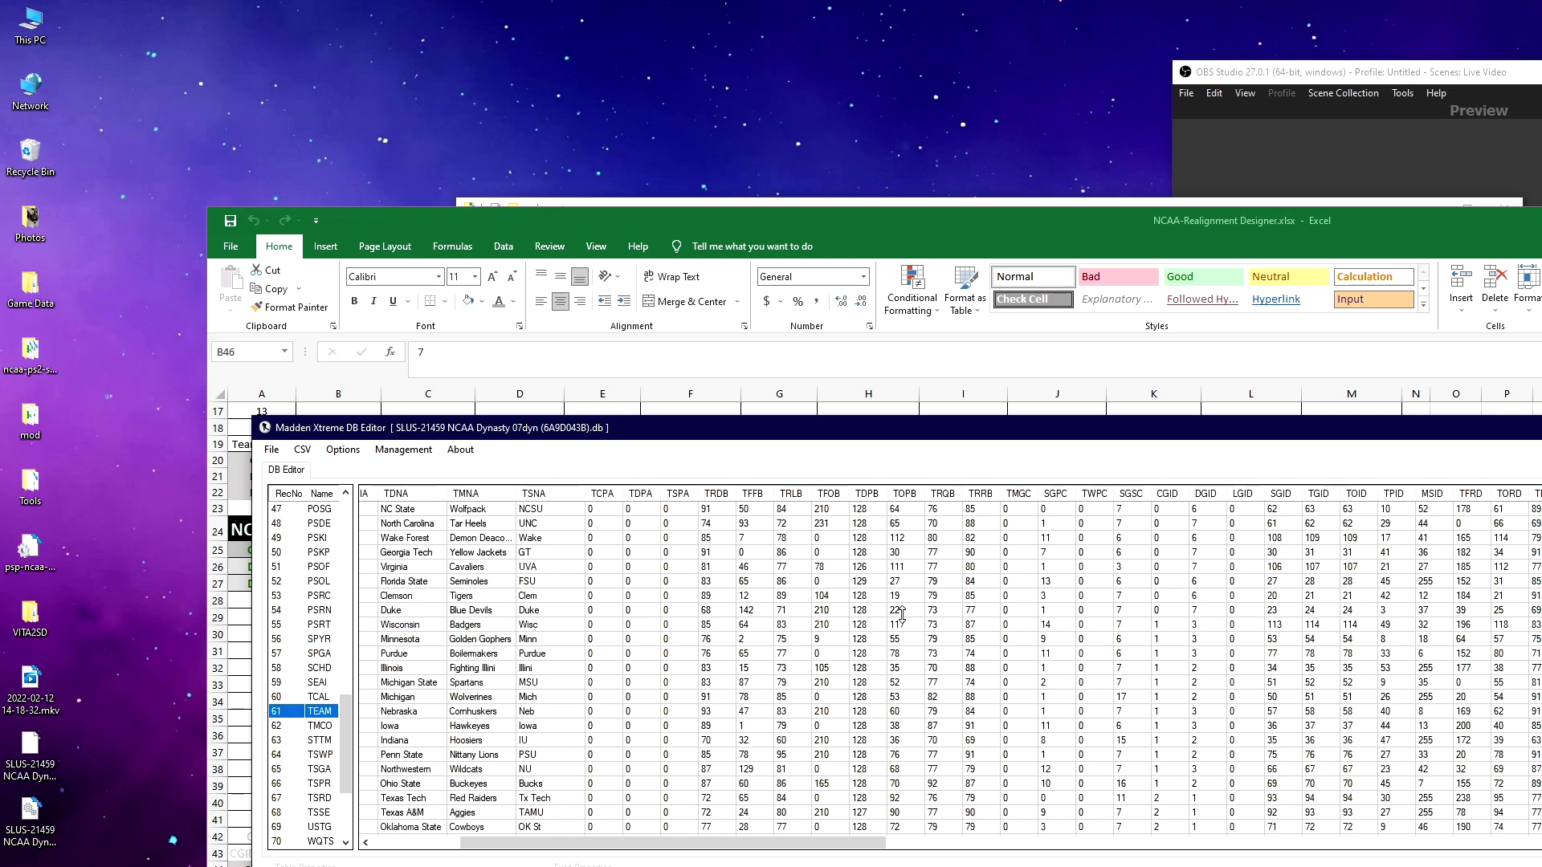
pyautogui.moveTo(811, 426); pyautogui.dragTo(765, 69)
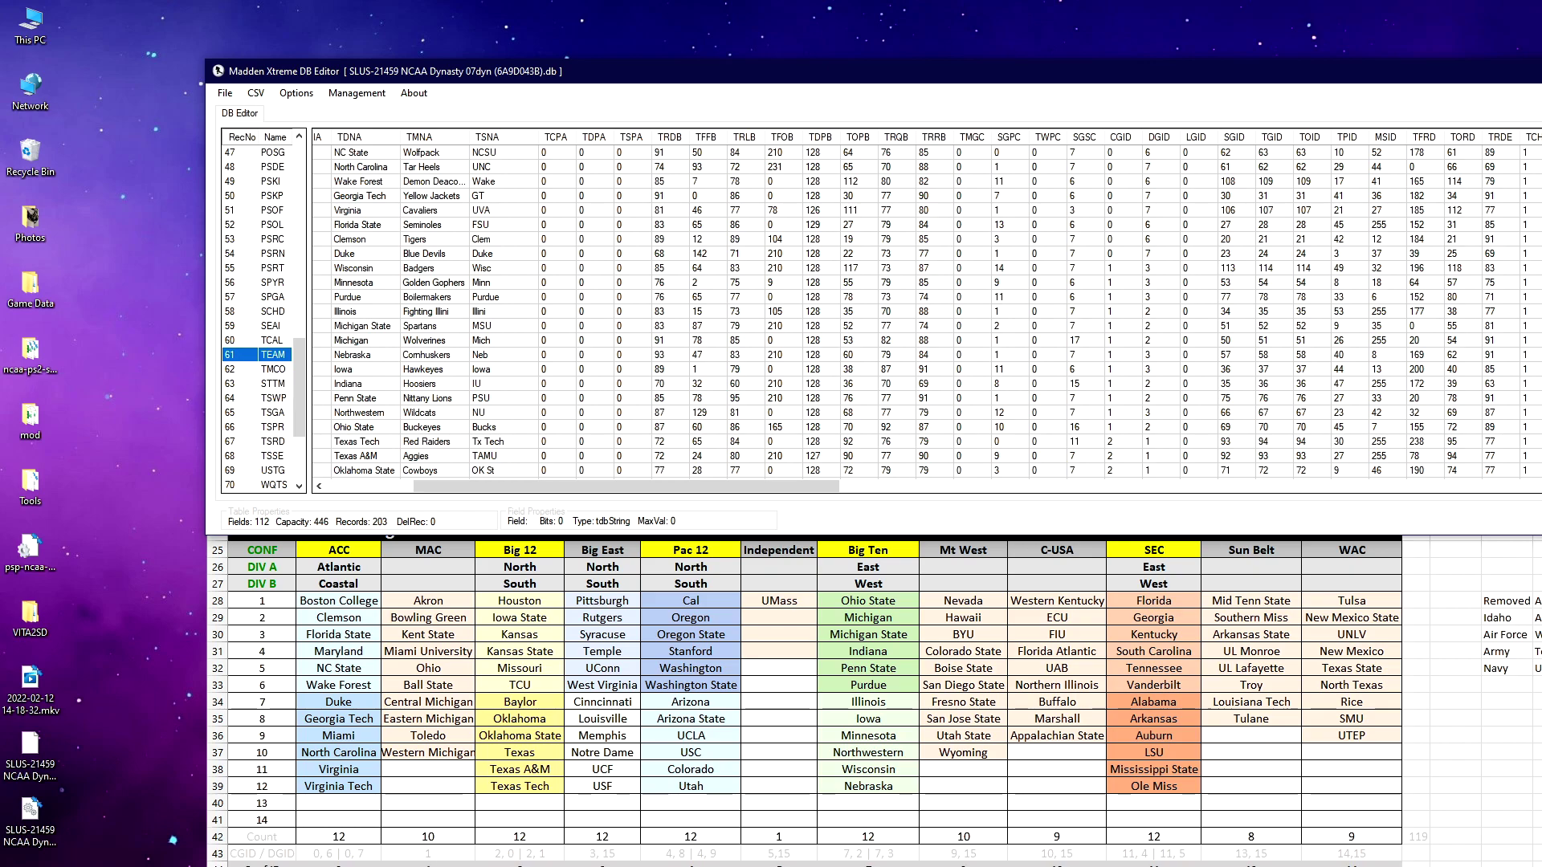
# Step: Set the CGID to 7 for the twelve Big Ten teams from Wisconsin through Ohio State
pyautogui.click(357, 285)
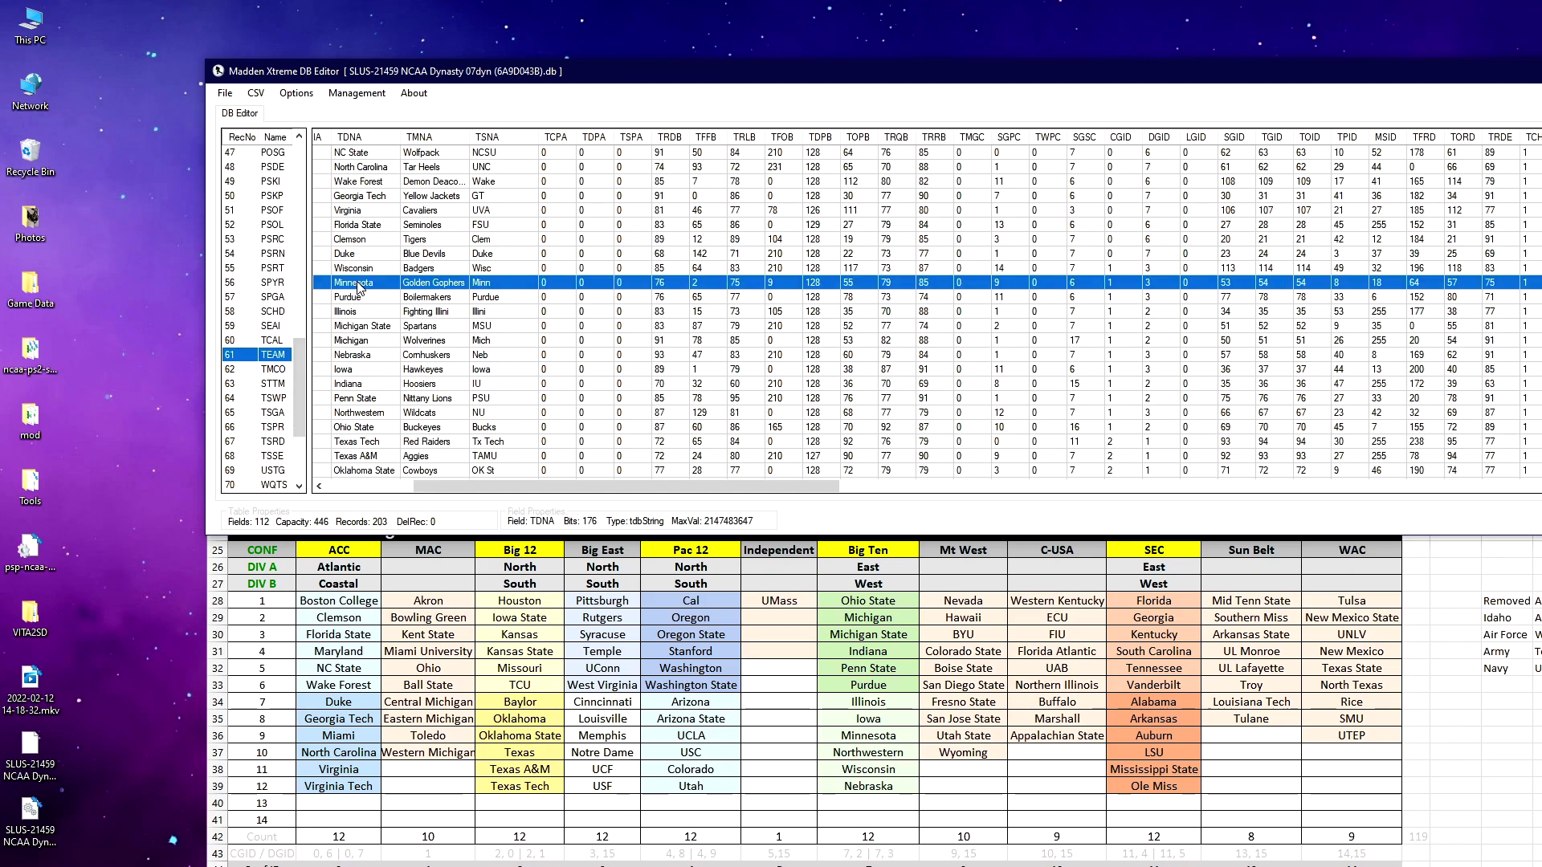
pyautogui.click(1124, 267)
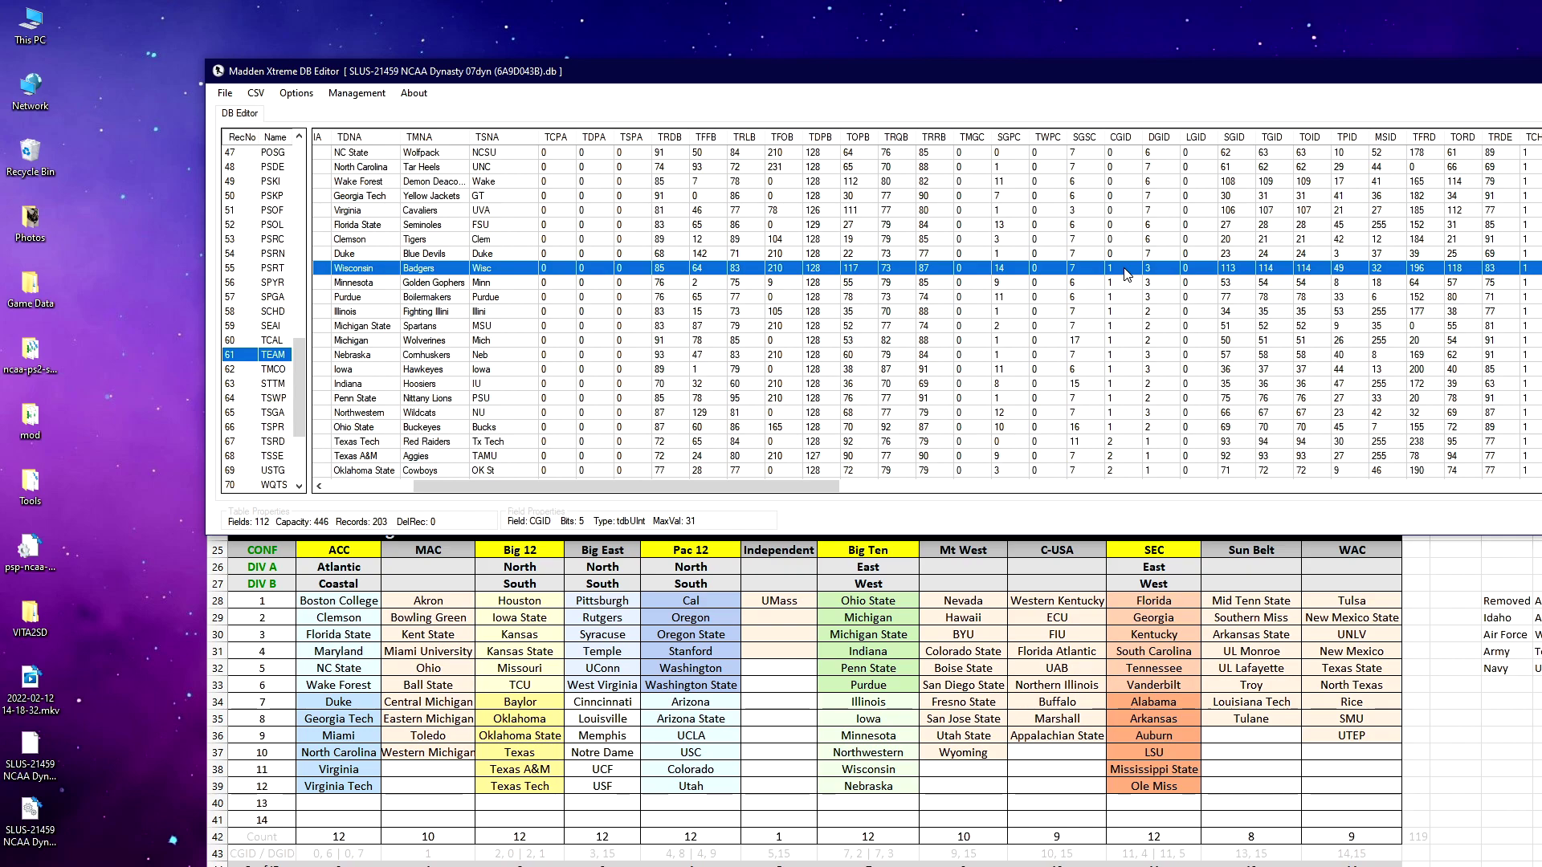
pyautogui.write('7 7 7 7 7')
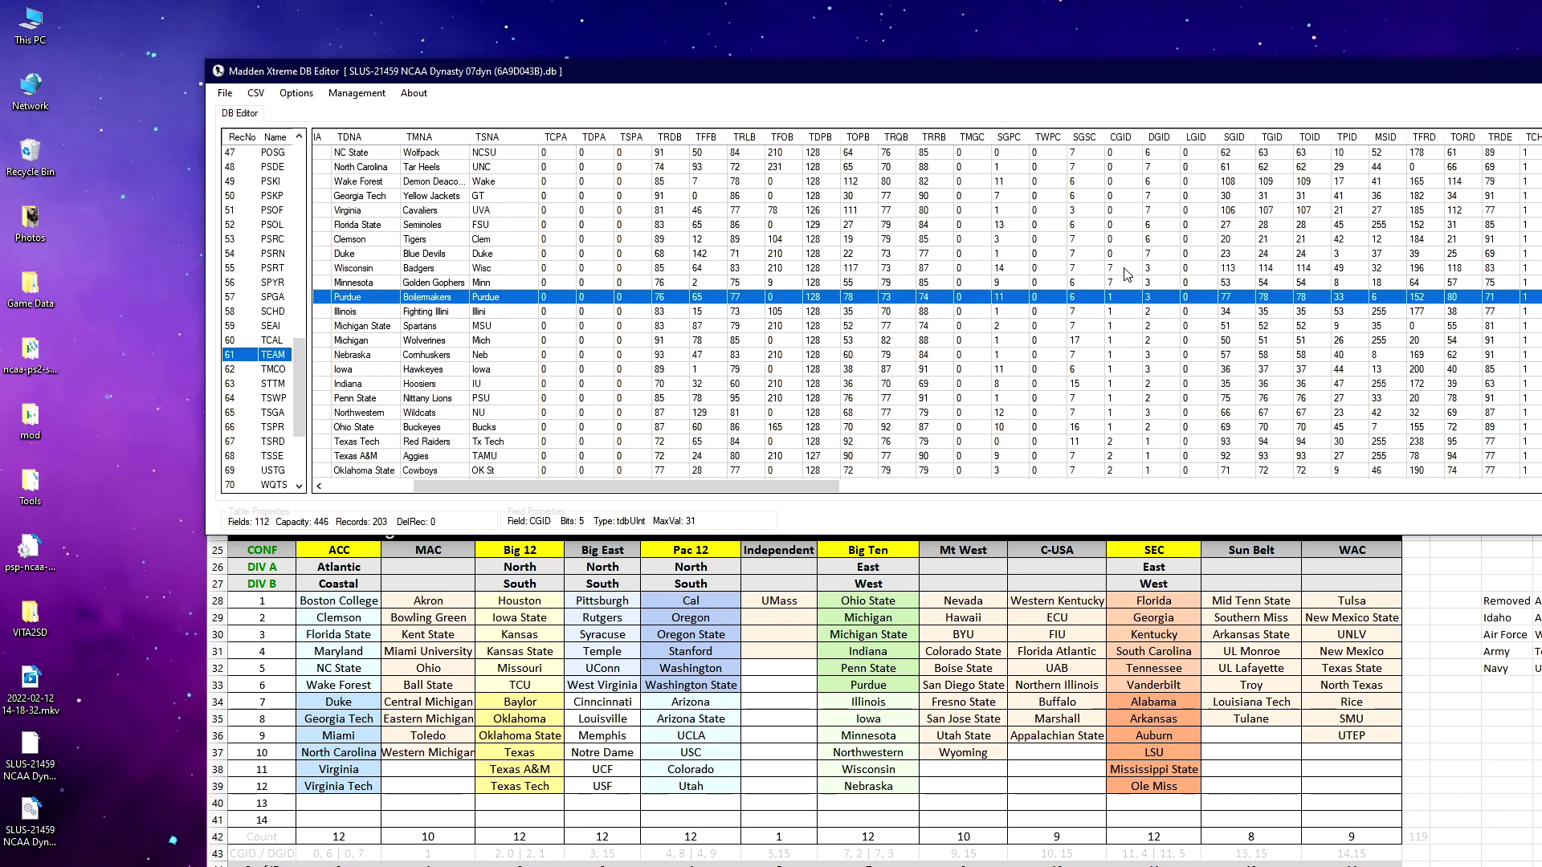
pyautogui.write(' 7 7 7 7 7 7 7')
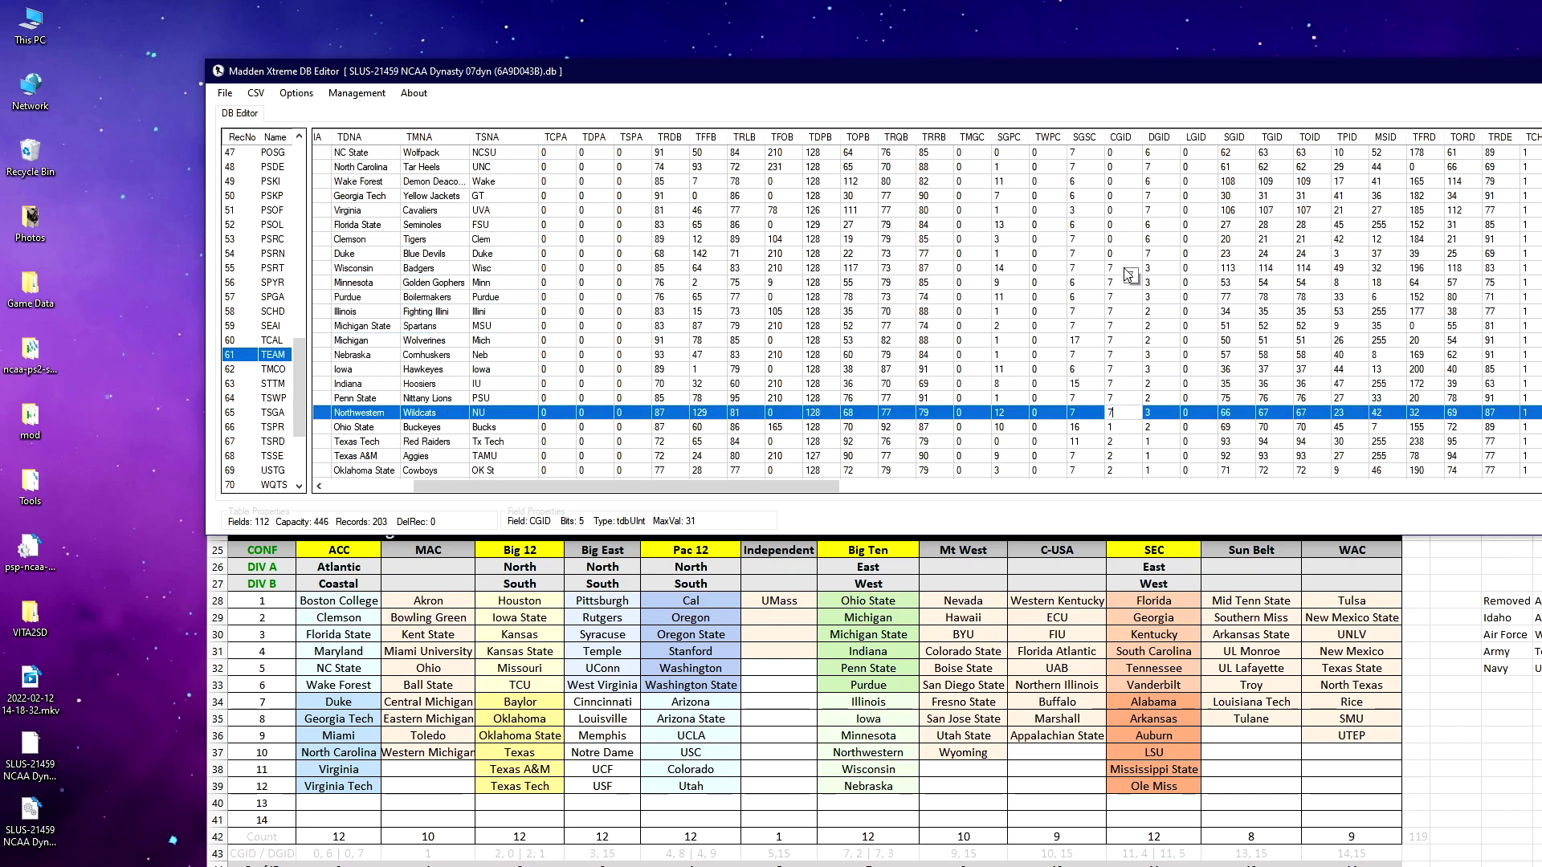
pyautogui.press('Tab')
pyautogui.press('Up')
# Step: Compare Wisconsin's DGID with the Big Ten division split, highlighting Illinois to Northwestern in the realignment block, and return to the editor
pyautogui.click(1157, 270)
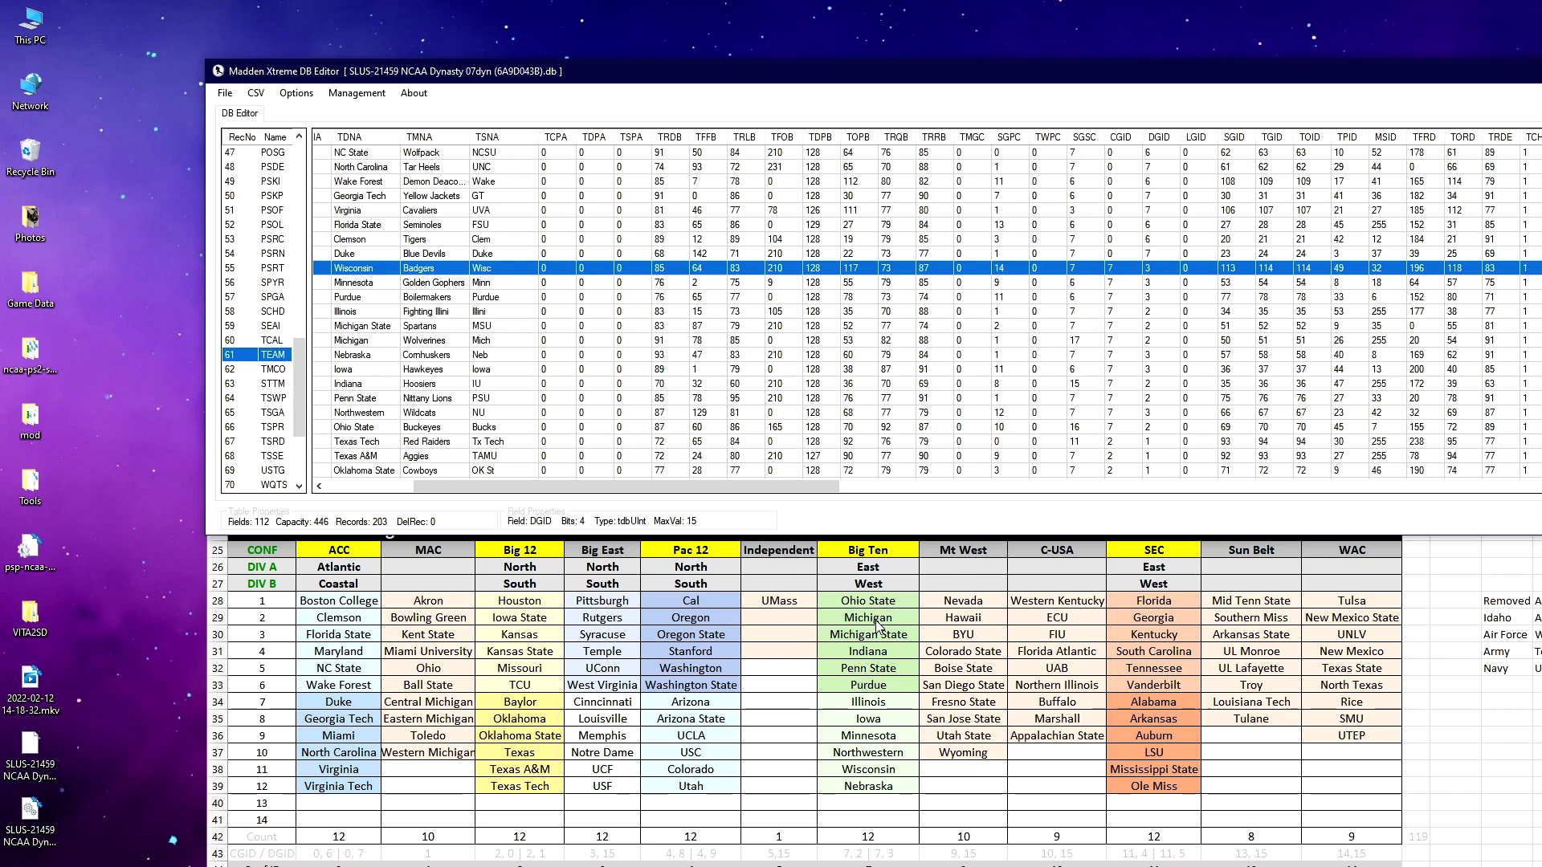
pyautogui.hotkey('alt', 'Tab')
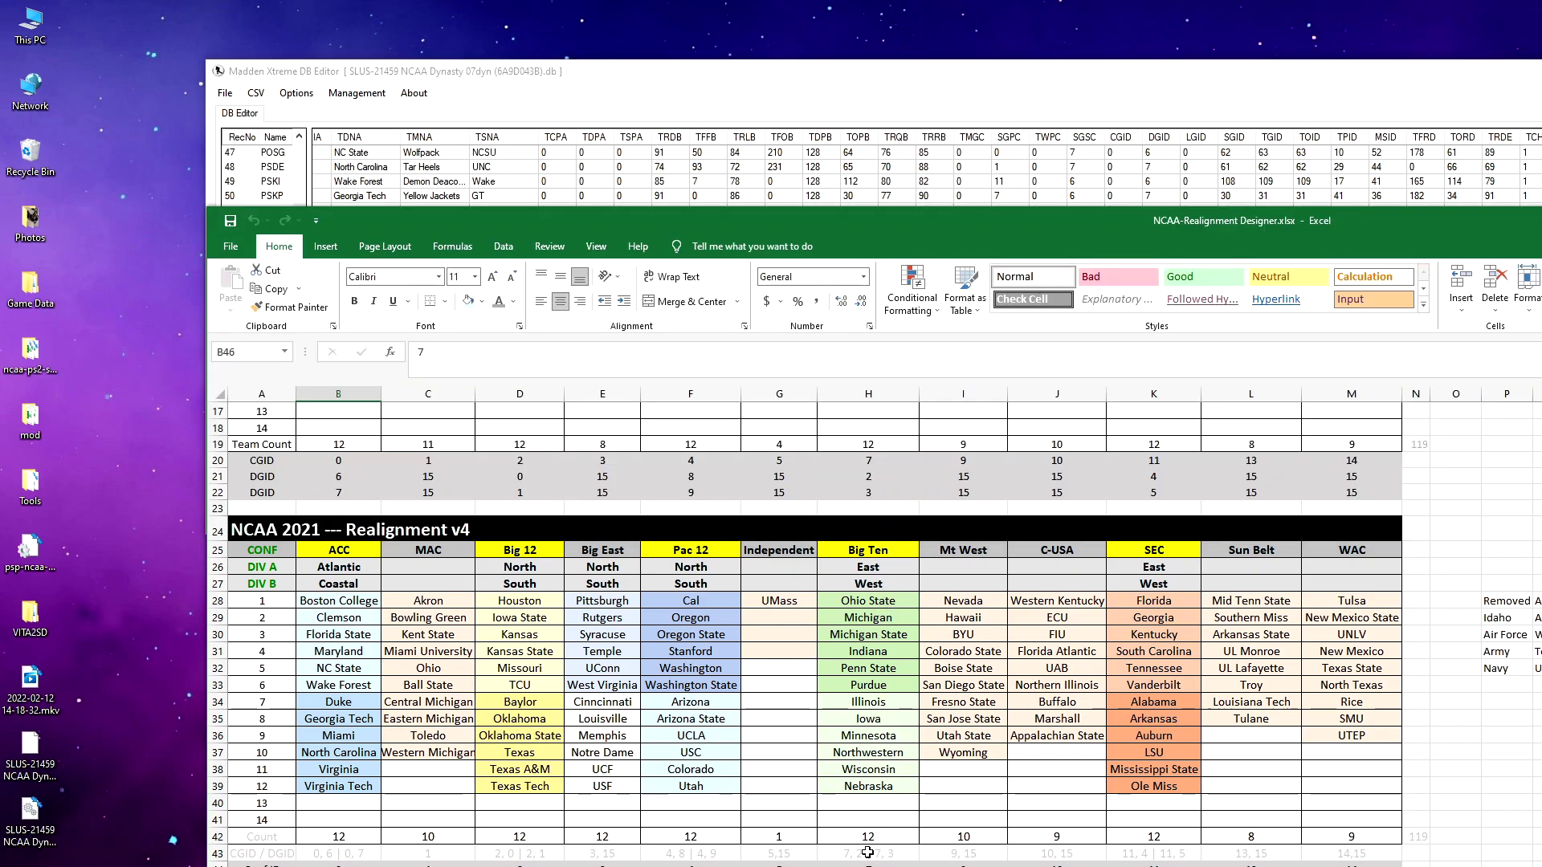
pyautogui.moveTo(876, 704); pyautogui.dragTo(871, 752)
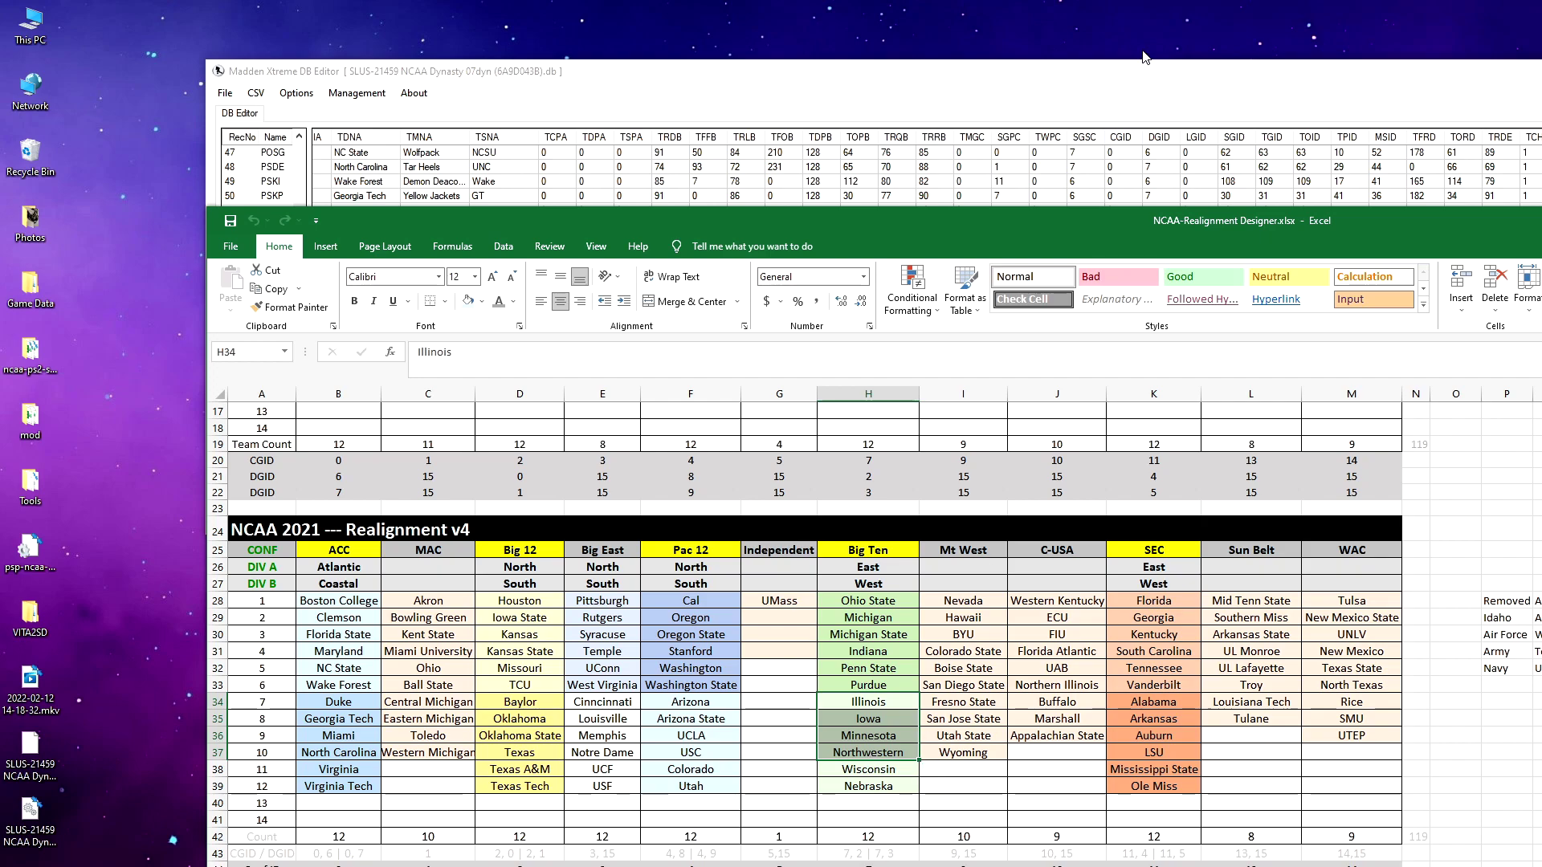
pyautogui.click(1147, 69)
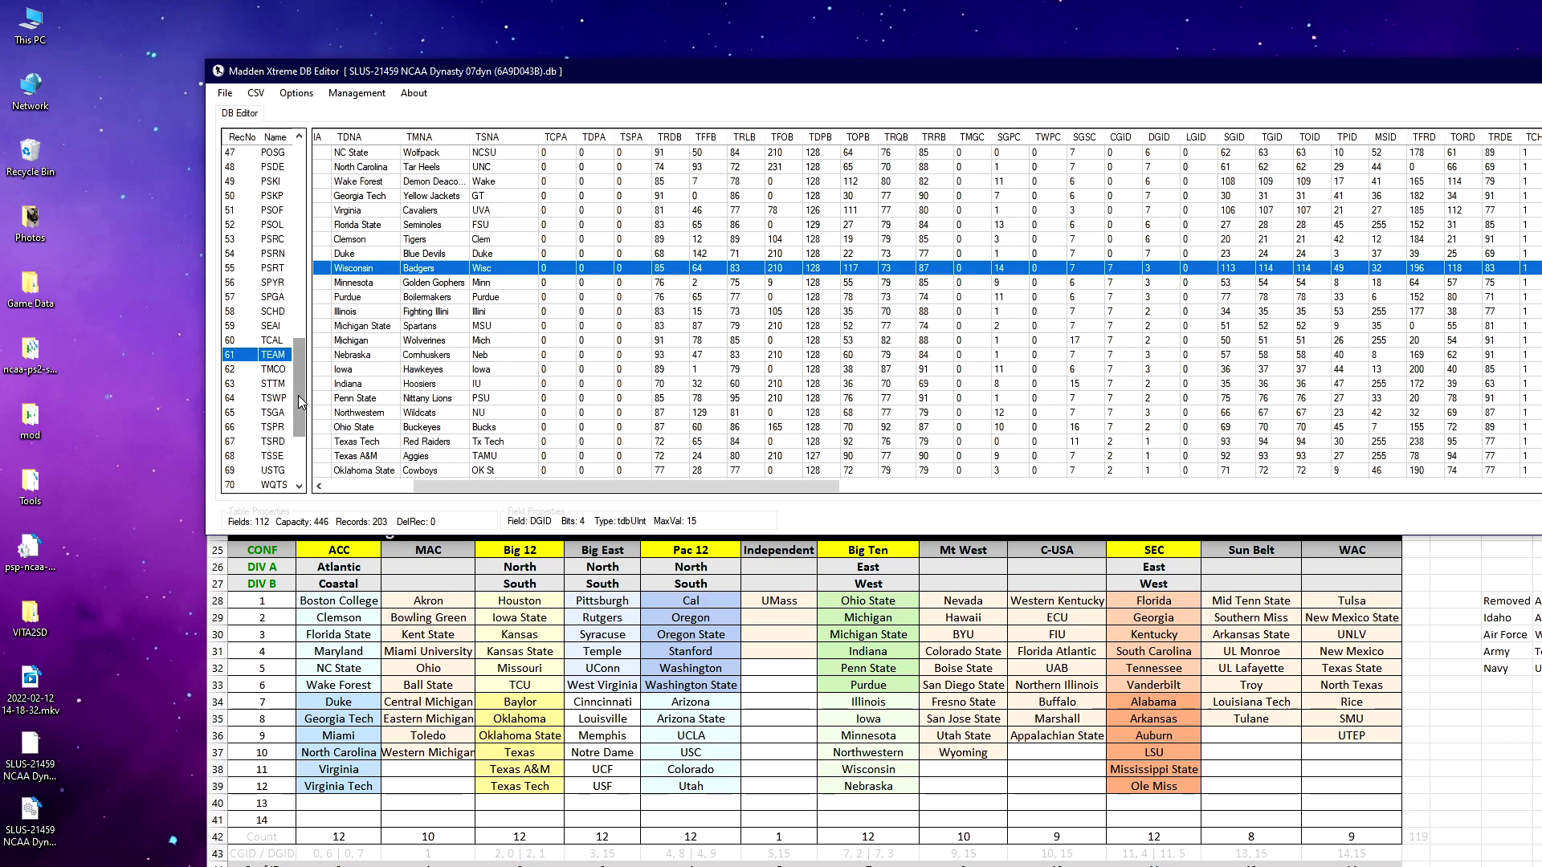
# Step: In the CONF table, set the Big Ten's CGID to 7 and the MAC's CGID to 1
pyautogui.moveTo(297, 395); pyautogui.dragTo(307, 211)
pyautogui.click(273, 195)
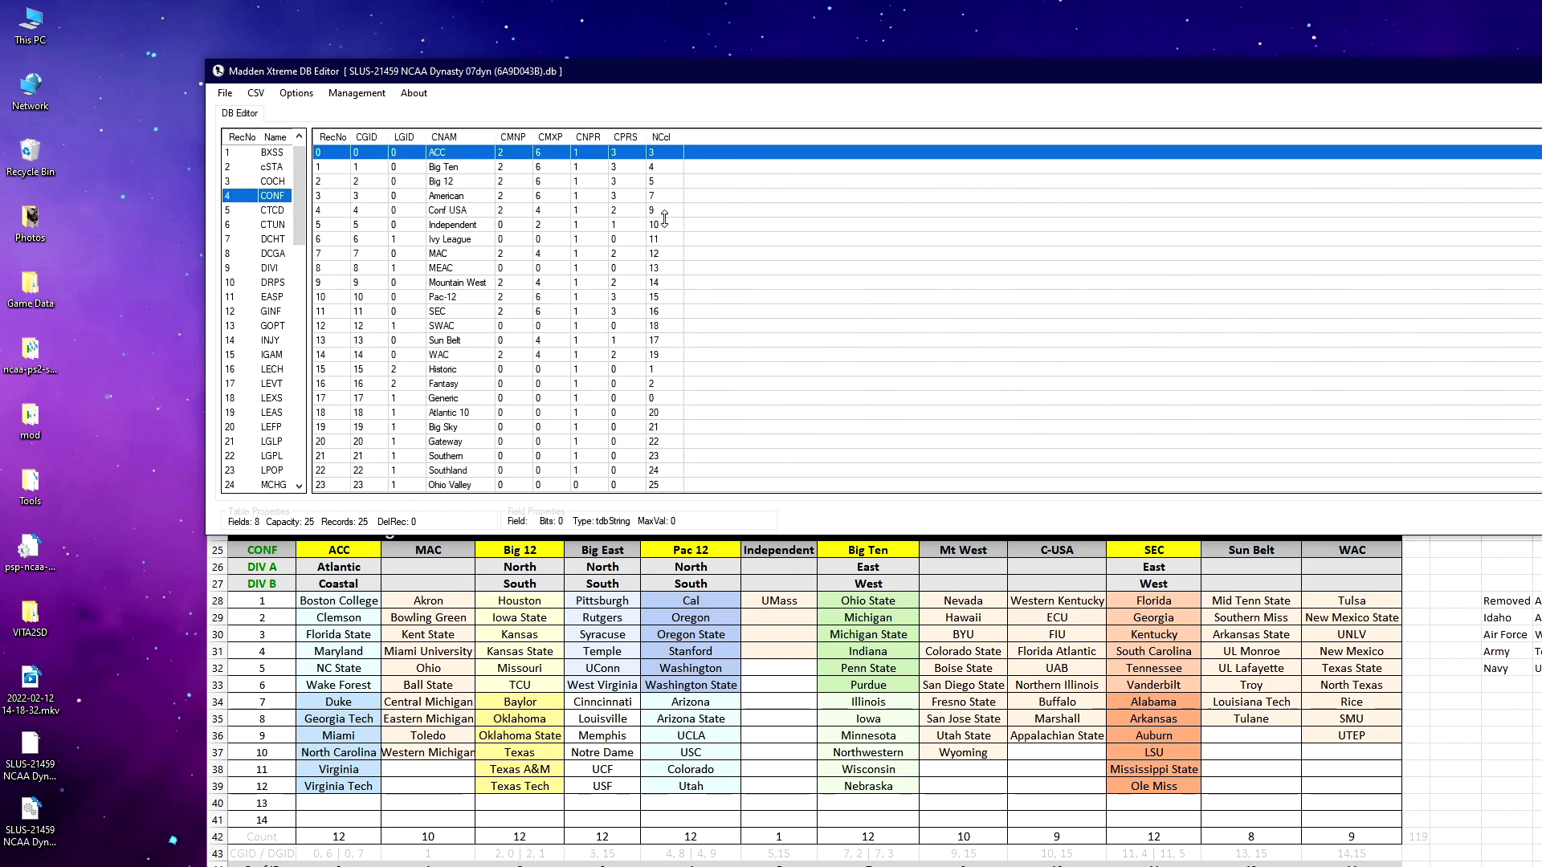
pyautogui.click(365, 169)
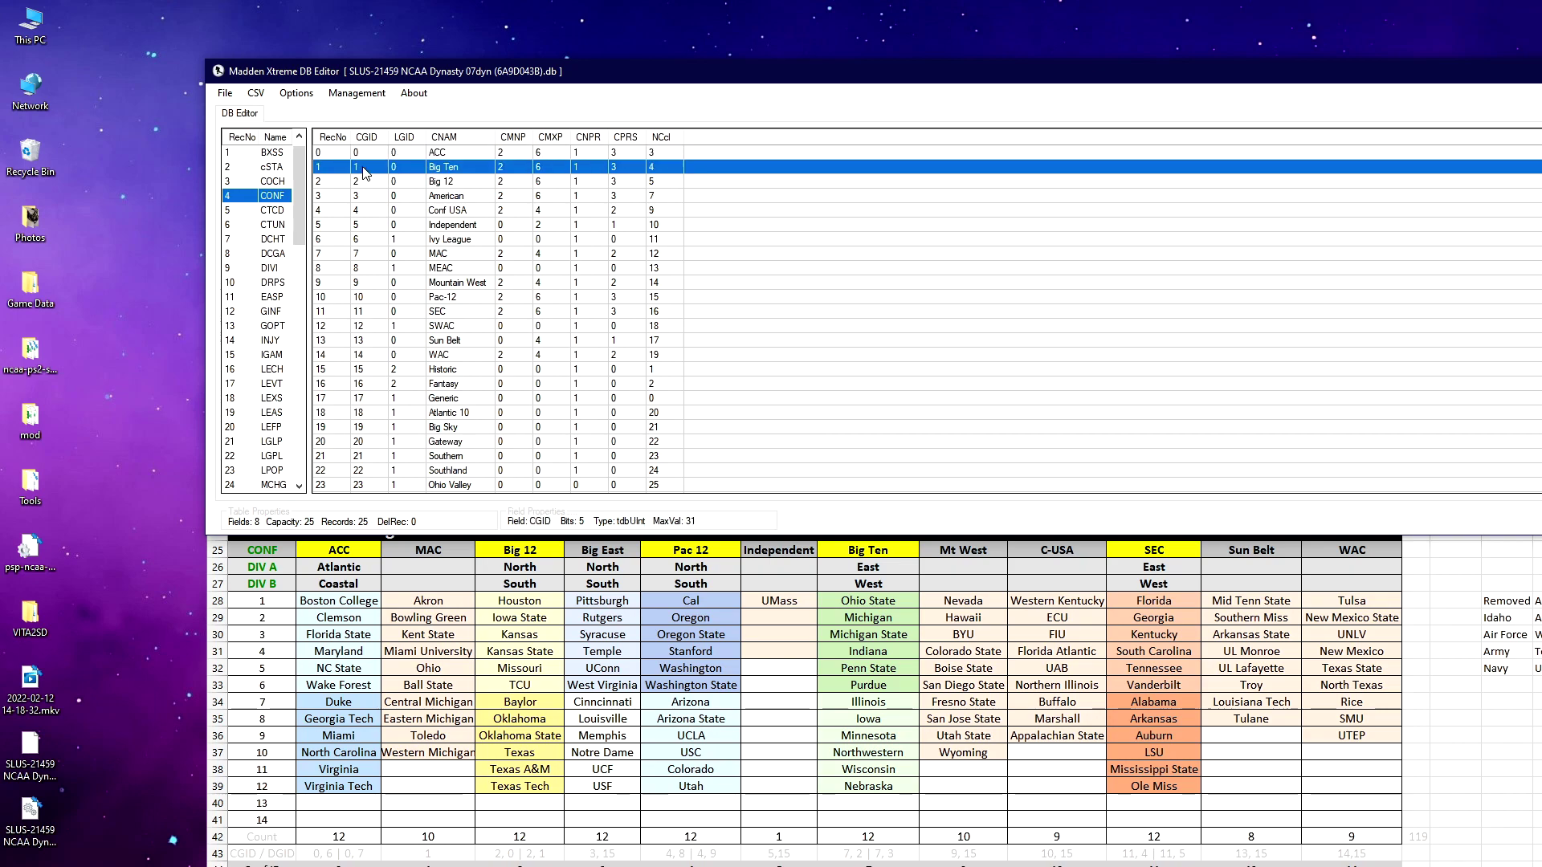
pyautogui.write('7')
pyautogui.press('Down')
pyautogui.press('Down')
pyautogui.press('Down')
pyautogui.press('Down')
pyautogui.press('Down')
pyautogui.press('Down')
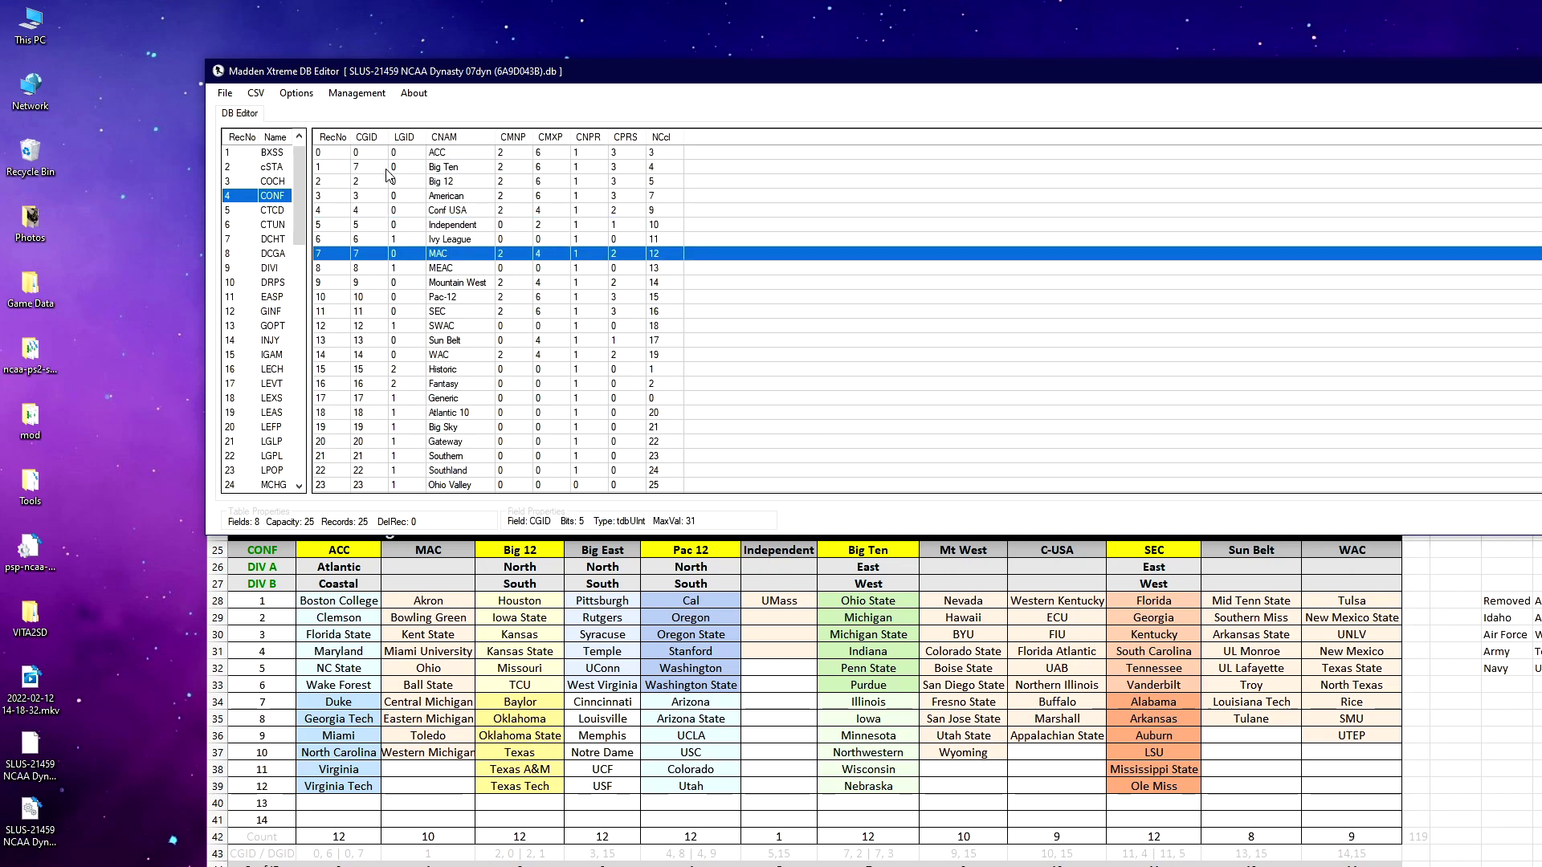
pyautogui.write('1')
# Step: Set Conf USA's CGID to 10 and Pac-12's CGID to 4 in the conference records
pyautogui.press('Up')
pyautogui.press('Up')
pyautogui.press('Up')
pyautogui.write('1')
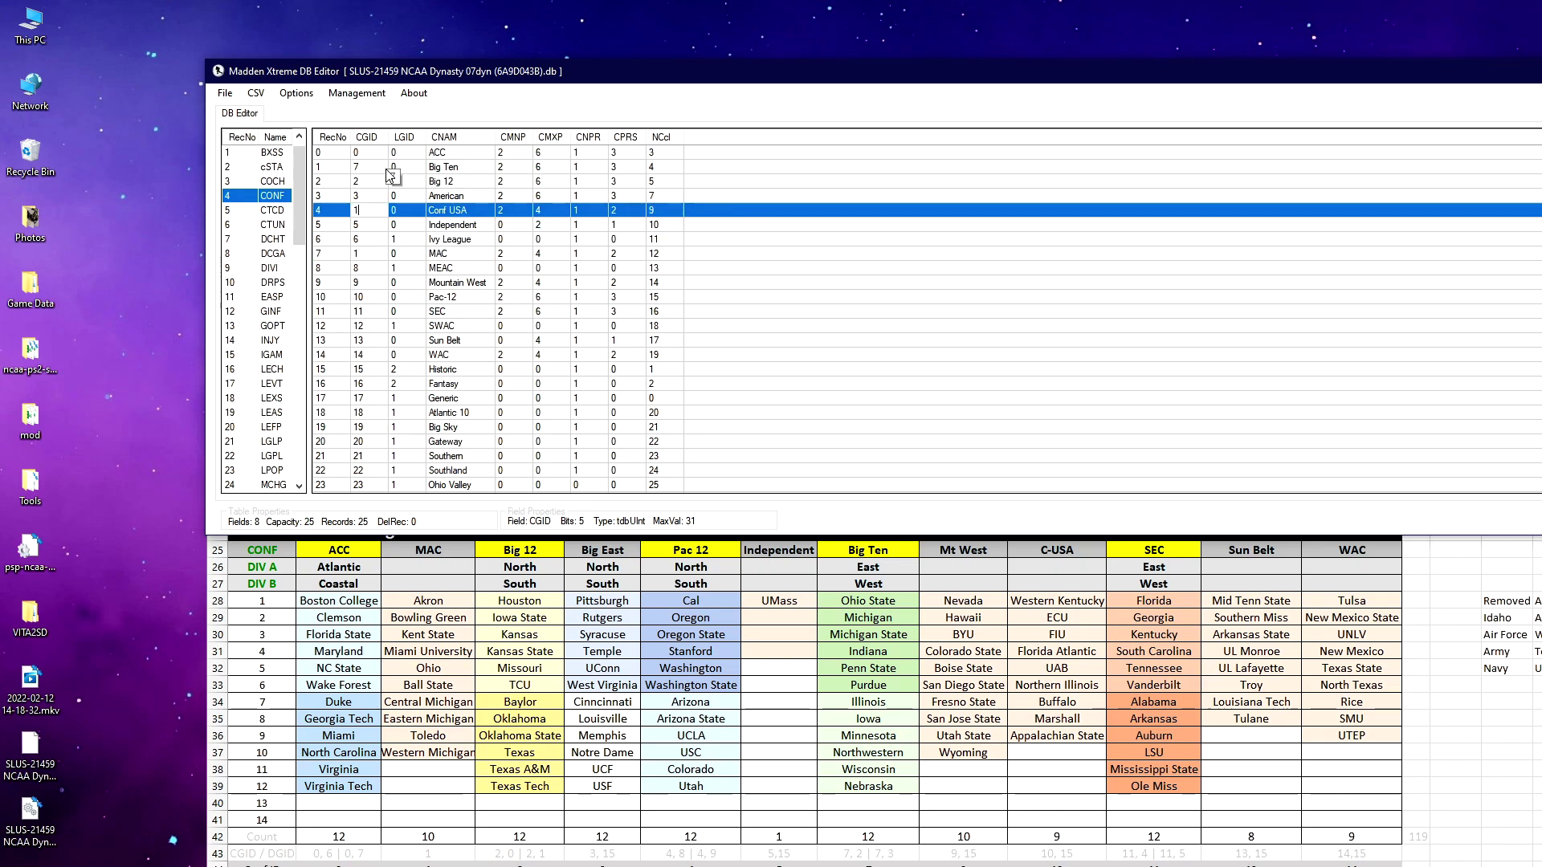
pyautogui.press('Down')
pyautogui.press('Down')
pyautogui.press('Down')
pyautogui.press('Down')
pyautogui.press('Down')
pyautogui.press('Down')
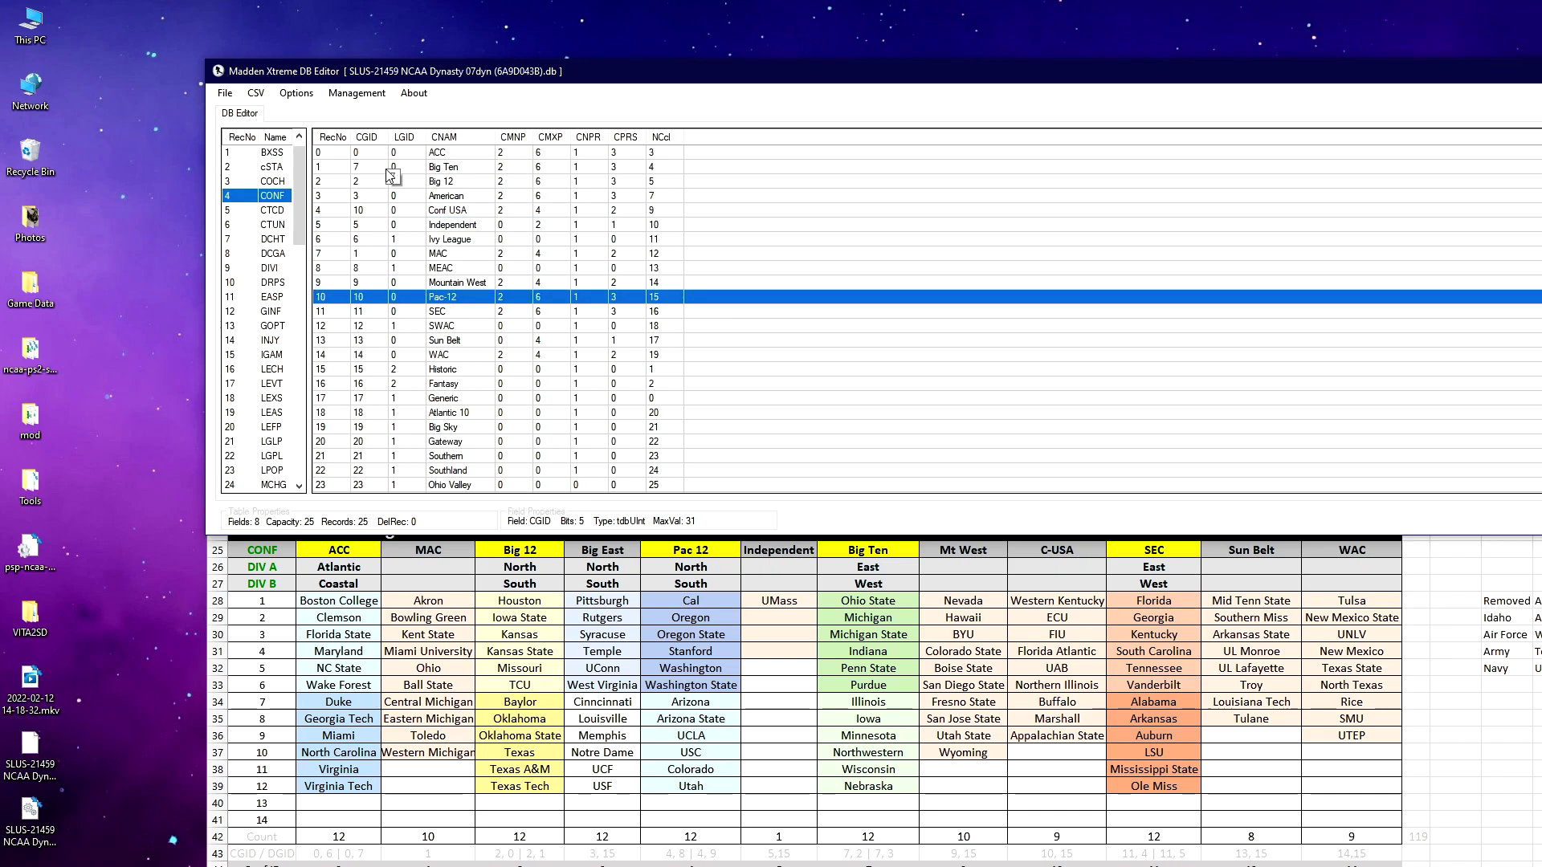
pyautogui.write('4')
pyautogui.click(386, 171)
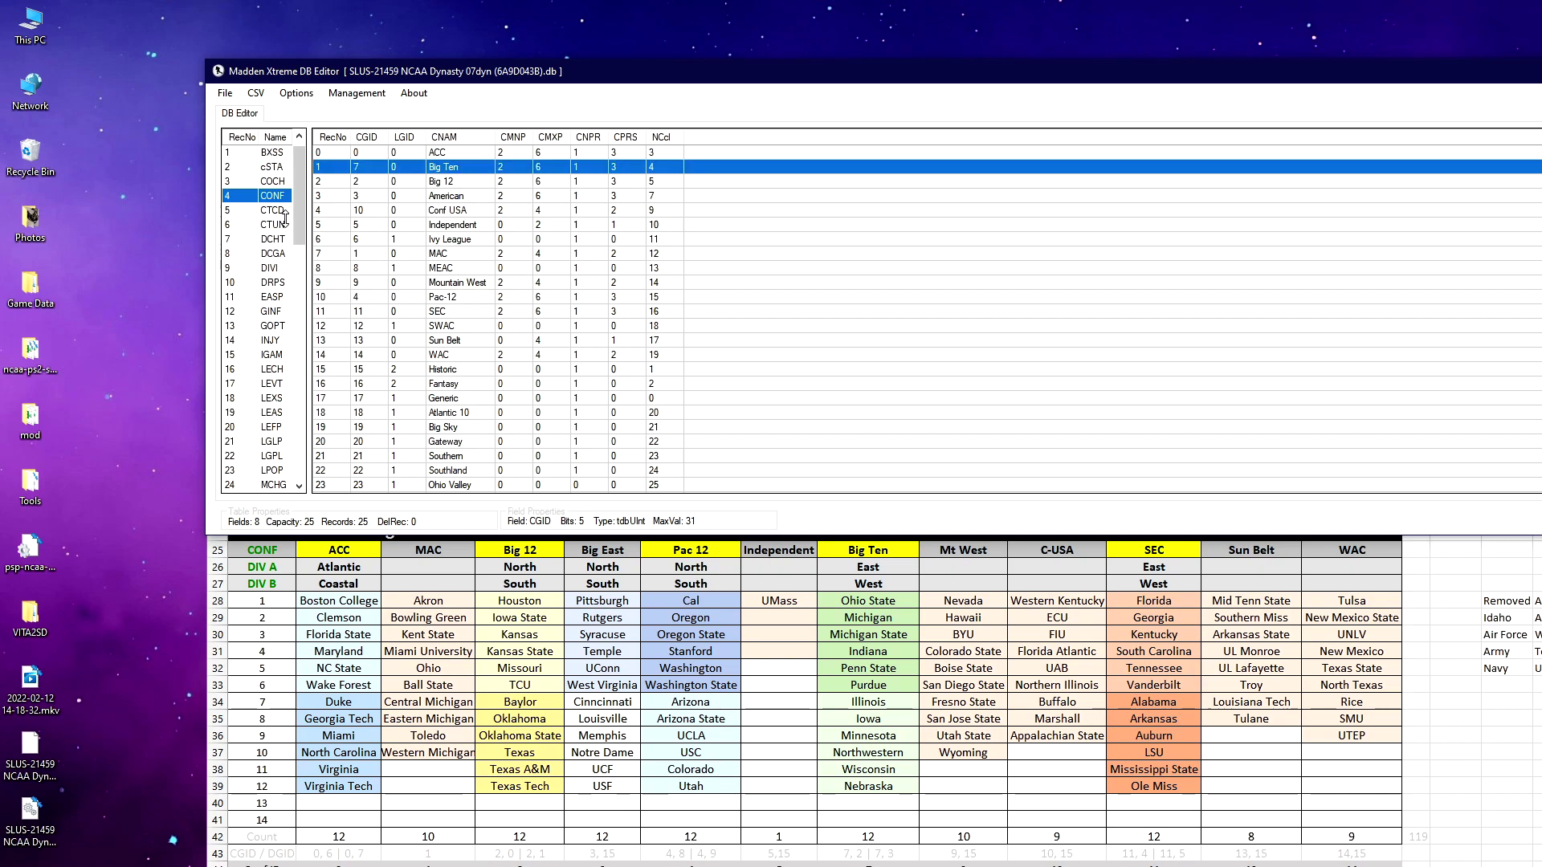
# Step: In the DIVI table, set the CGID of Big Ten (East) and Big Ten (West) to 7
pyautogui.click(287, 266)
pyautogui.click(370, 183)
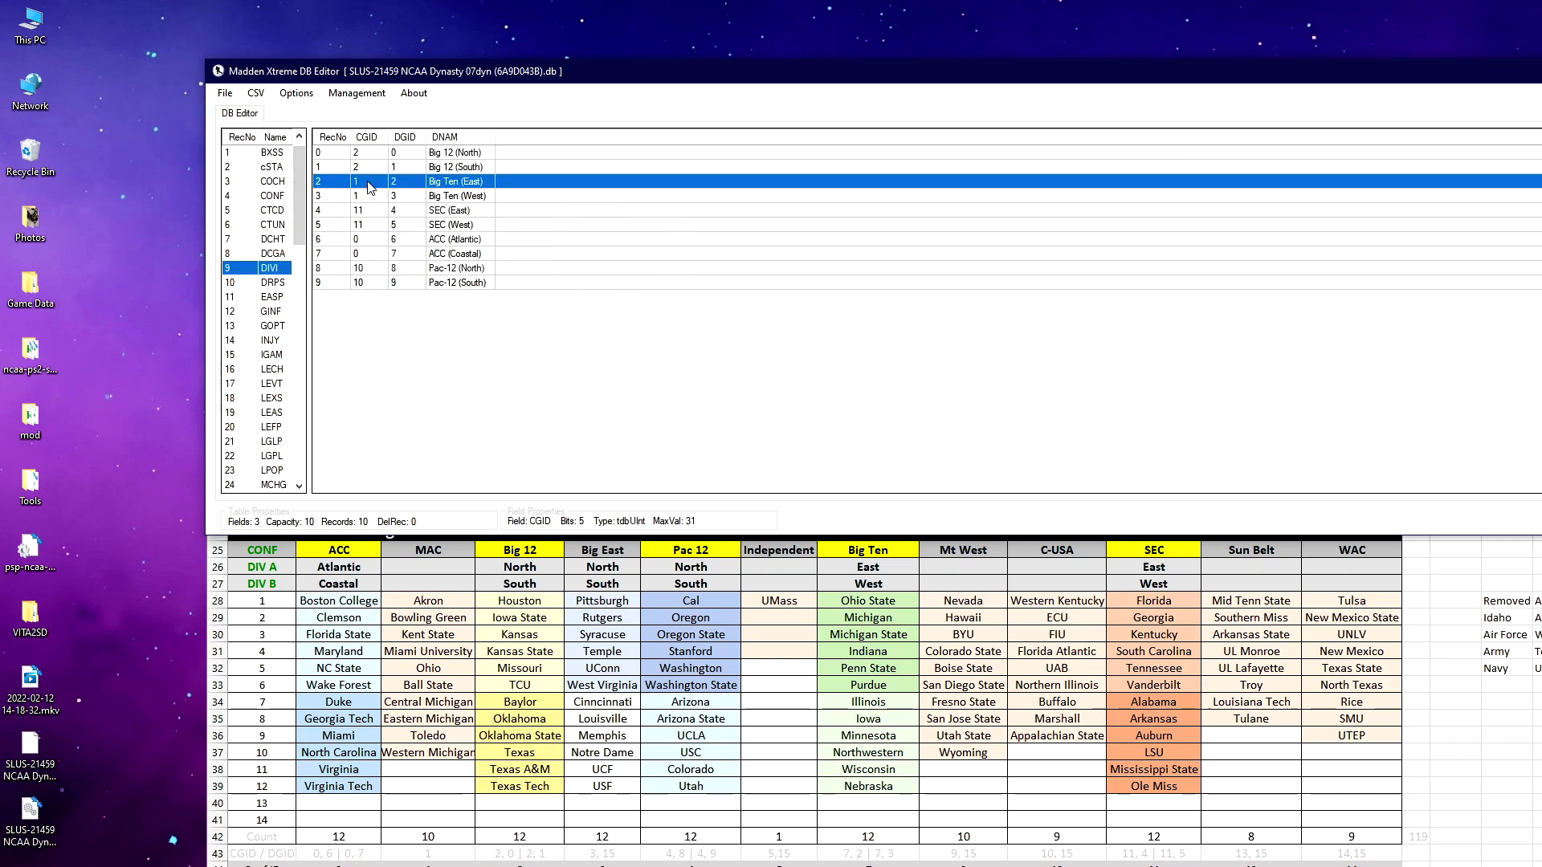
pyautogui.write('7')
pyautogui.press('Down')
pyautogui.write('7')
# Step: Set the CGID of the Pac-12 (North) and Pac-12 (South) divisions to 4
pyautogui.press('Down')
pyautogui.press('Down')
pyautogui.press('Down')
pyautogui.press('Down')
pyautogui.press('Down')
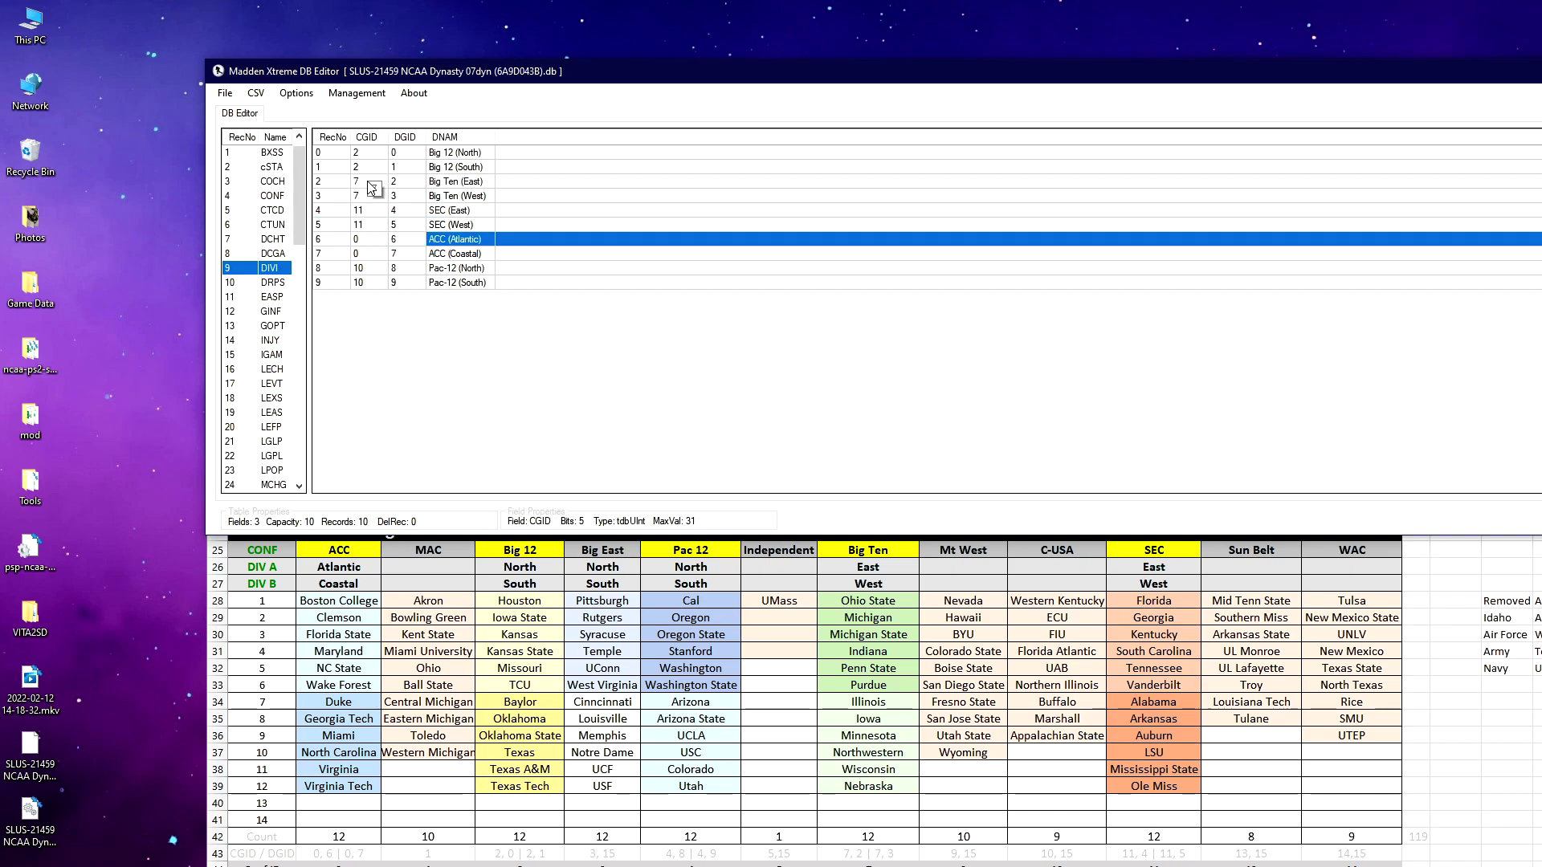
pyautogui.write('4')
pyautogui.press('Down')
pyautogui.write('4')
pyautogui.press('Up')
pyautogui.press('Up')
pyautogui.press('Up')
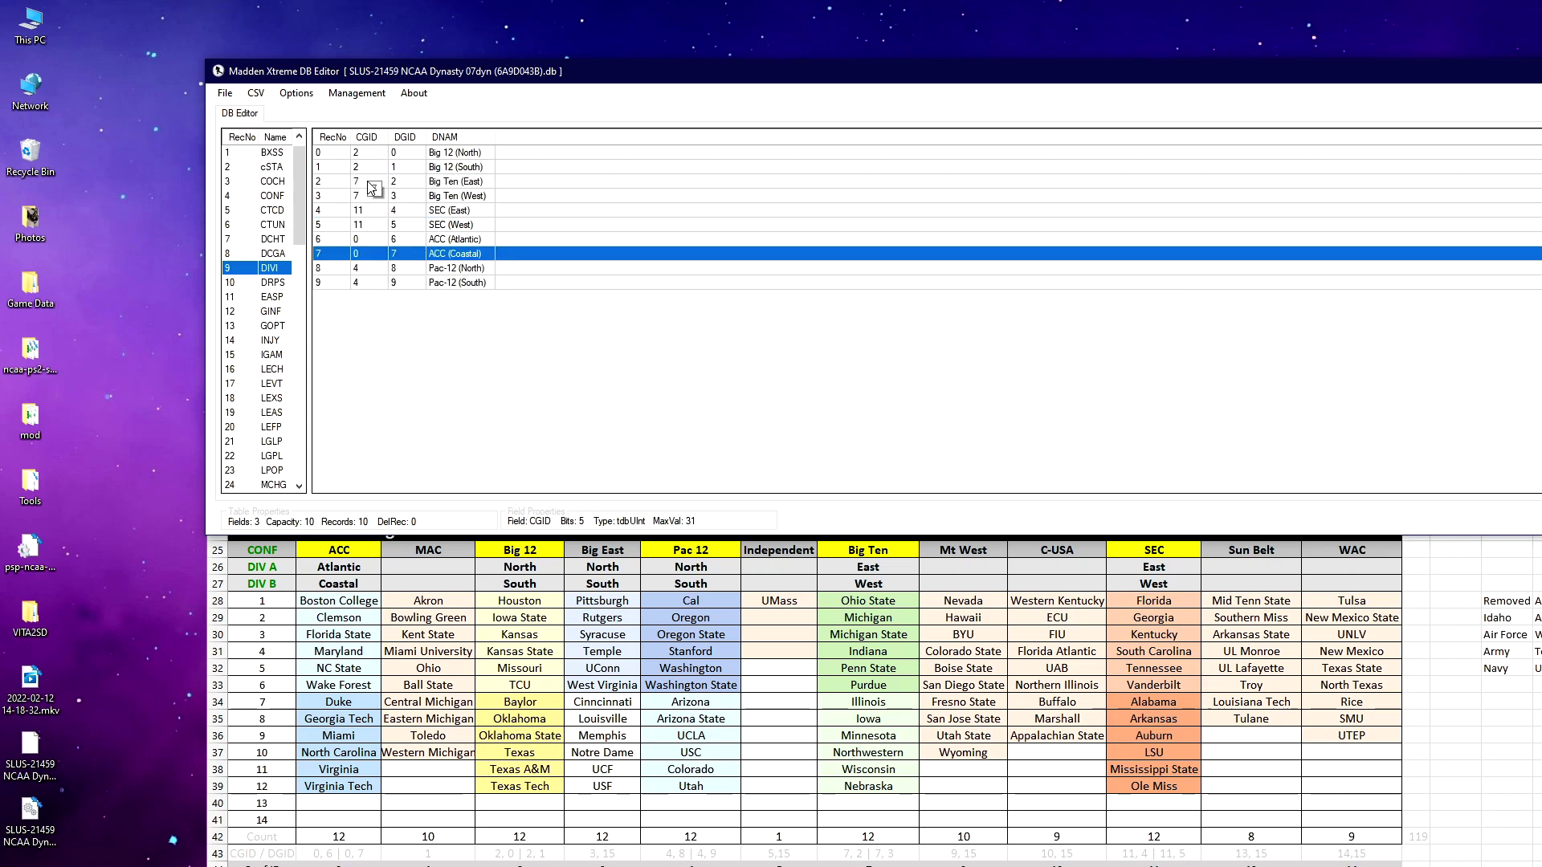